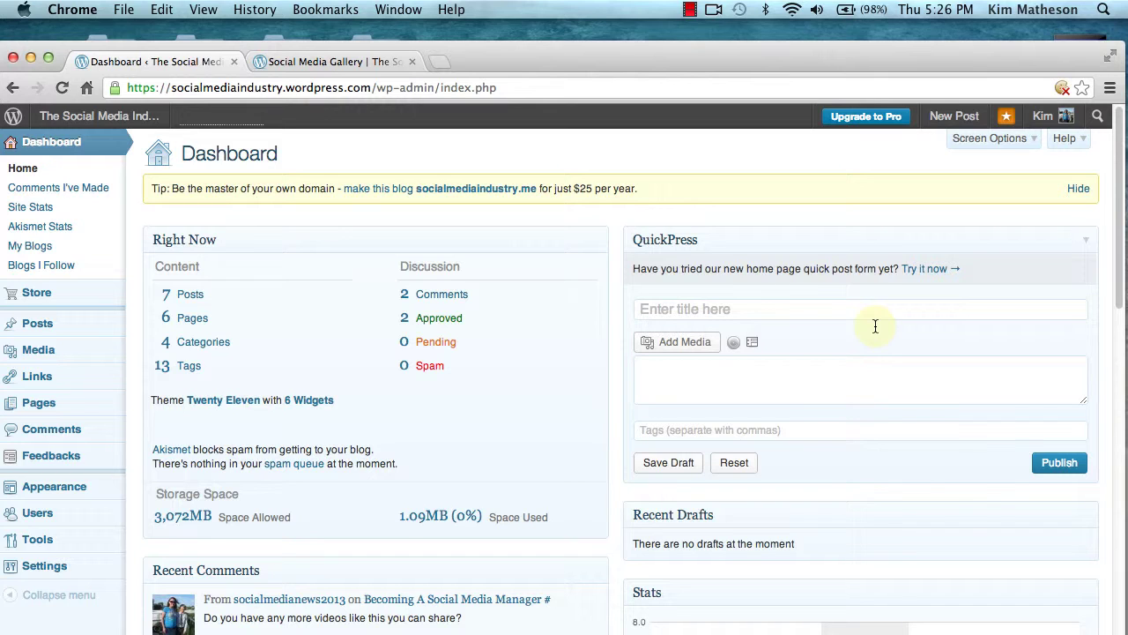
- Open the site's Ratings settings and enable ratings on Posts
{"action": "mouse_move", "coordinate": [41, 578]}
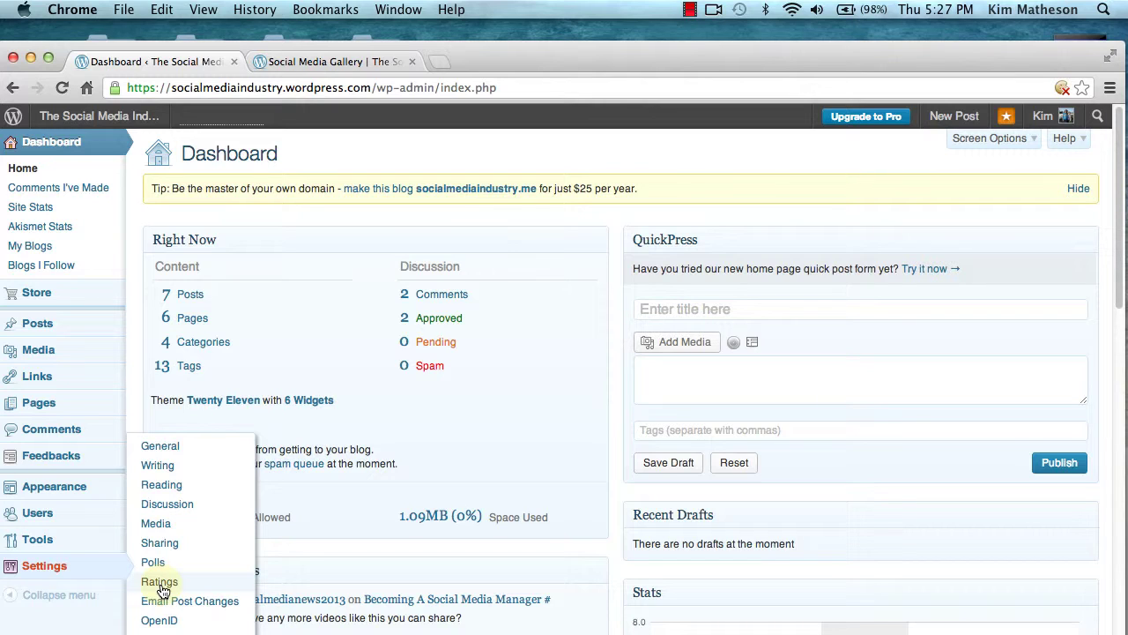
{"action": "left_click", "coordinate": [159, 581]}
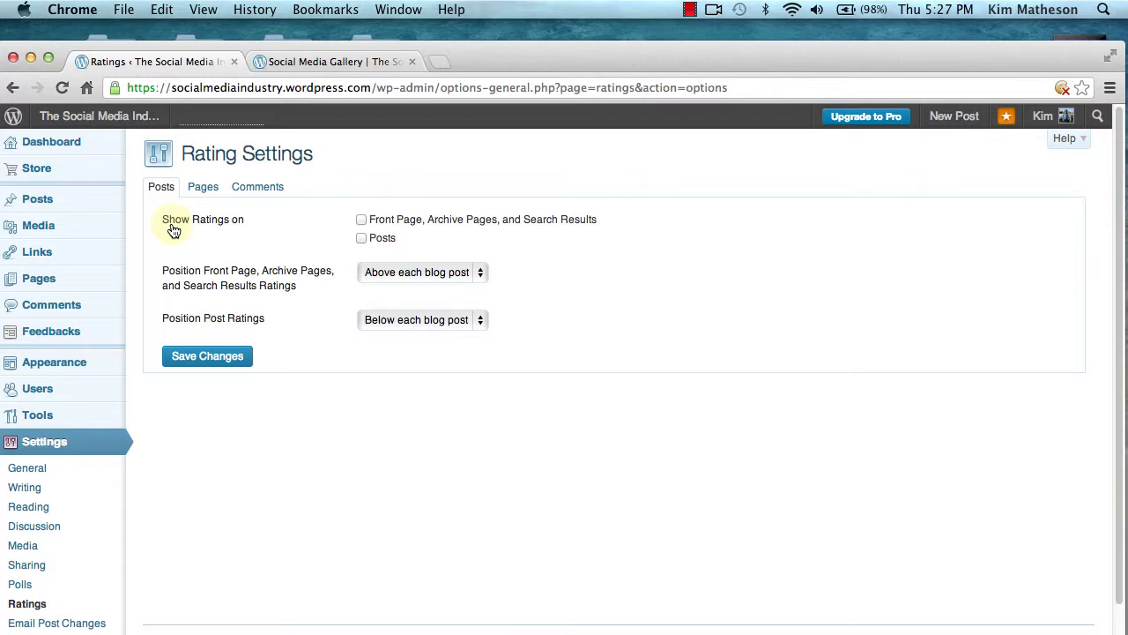
{"action": "left_click", "coordinate": [363, 240]}
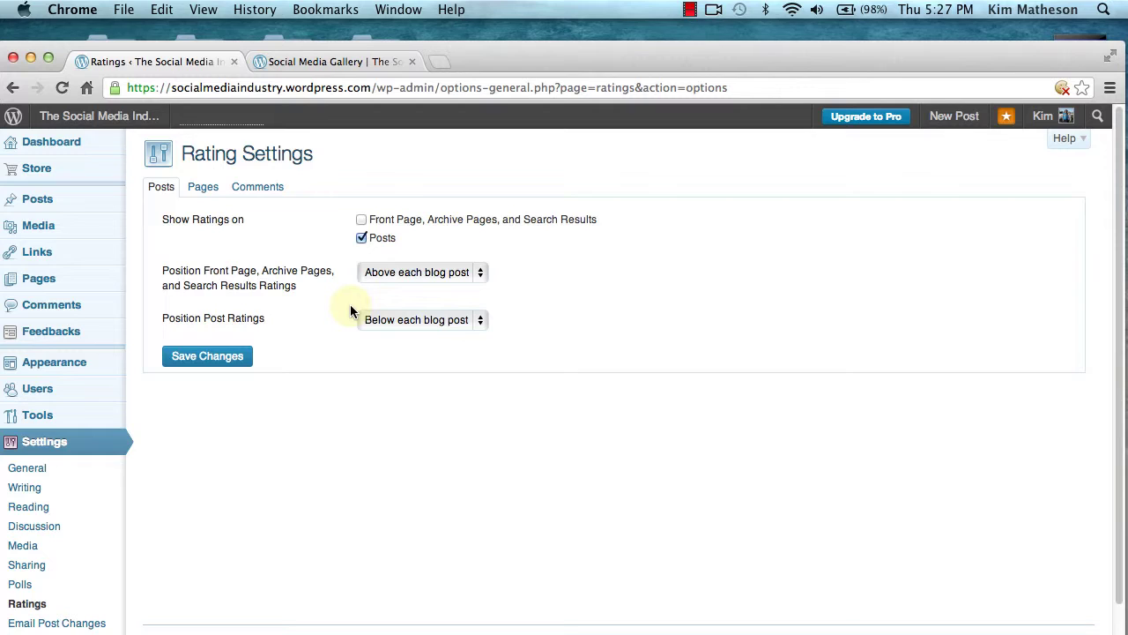
- Position the post ratings above each blog post, keep the front page ratings above as well, and save the changes
{"action": "left_click", "coordinate": [481, 324]}
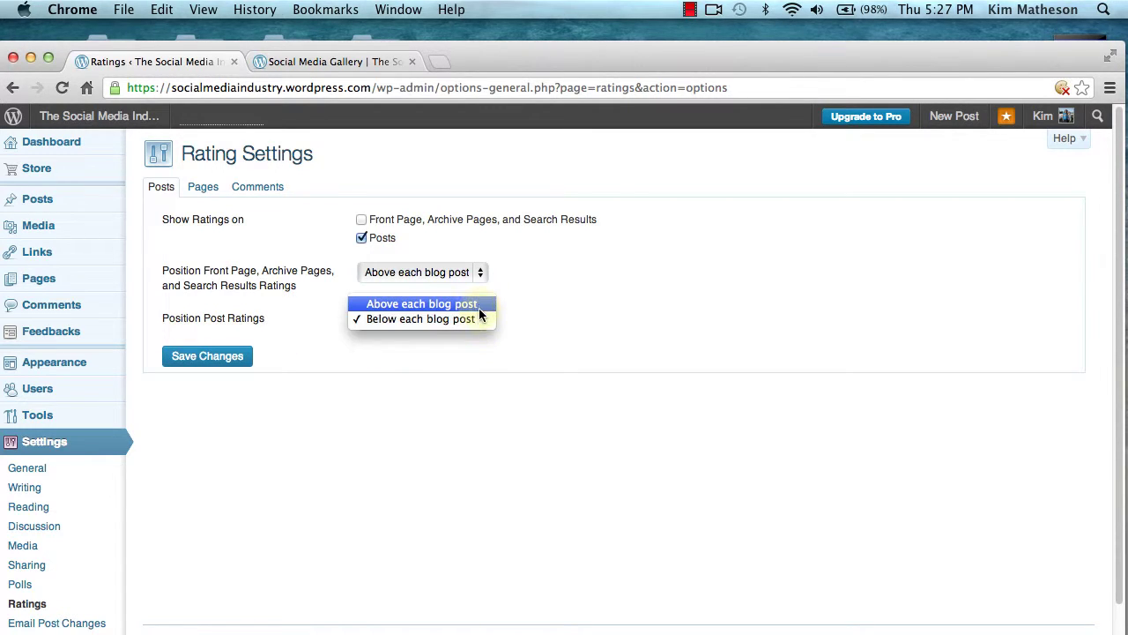
{"action": "left_click", "coordinate": [480, 305]}
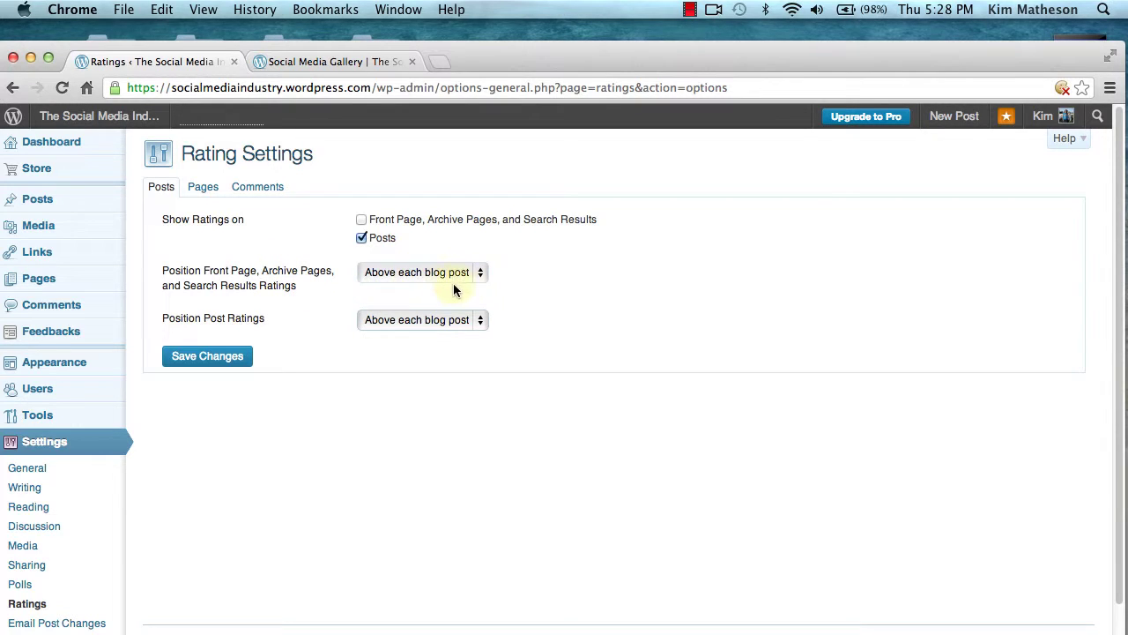
{"action": "left_click", "coordinate": [481, 275]}
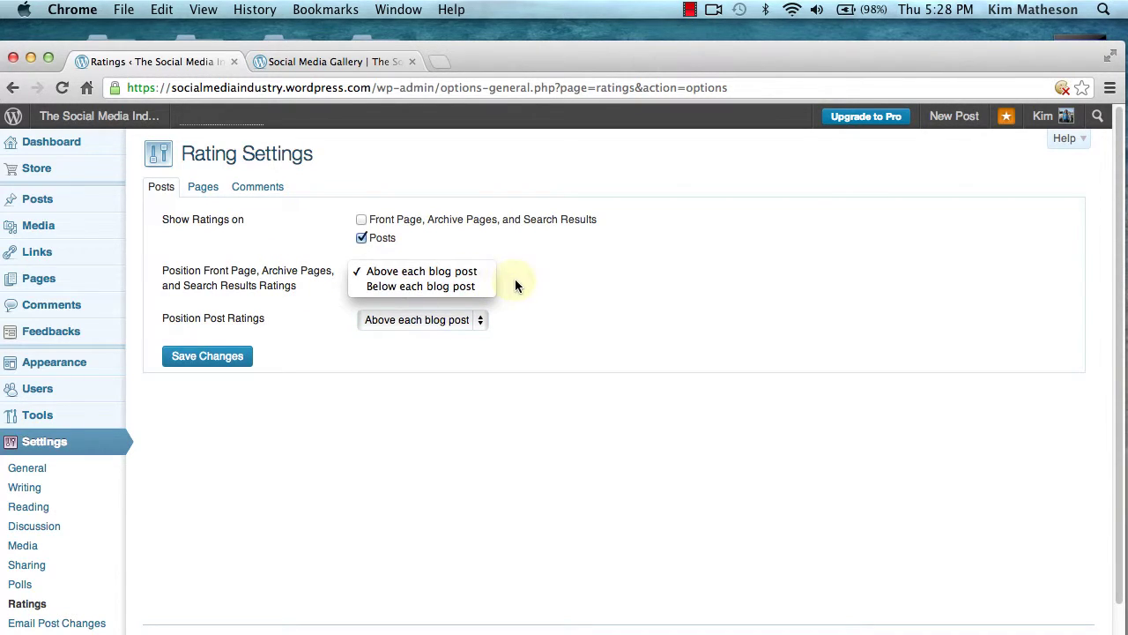
{"action": "left_click", "coordinate": [483, 272]}
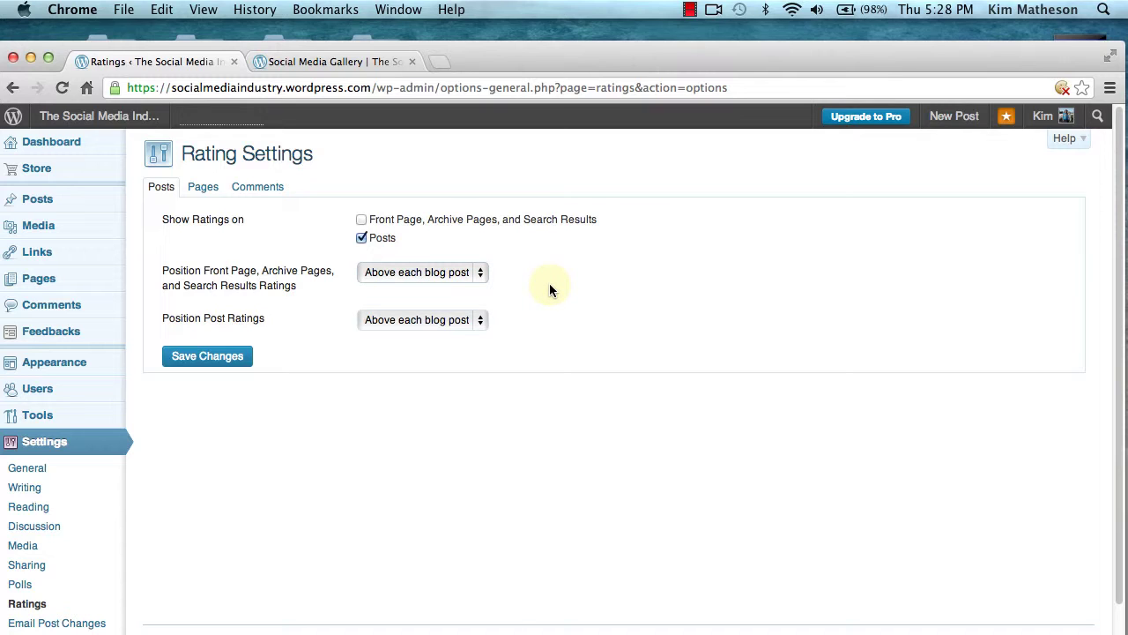
{"action": "left_click", "coordinate": [210, 359]}
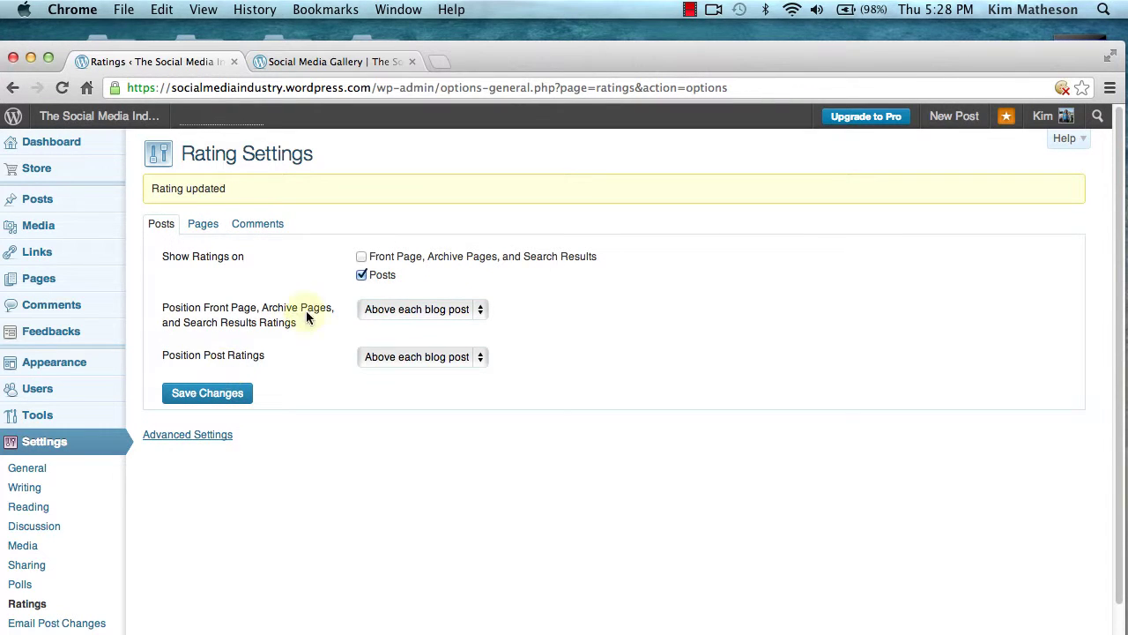
- Expand the advanced rating settings, preview the 5 Star Rating type, and select Nero Rating as the type
{"action": "left_click_drag", "start_coordinate": [1117, 193], "coordinate": [1071, 299]}
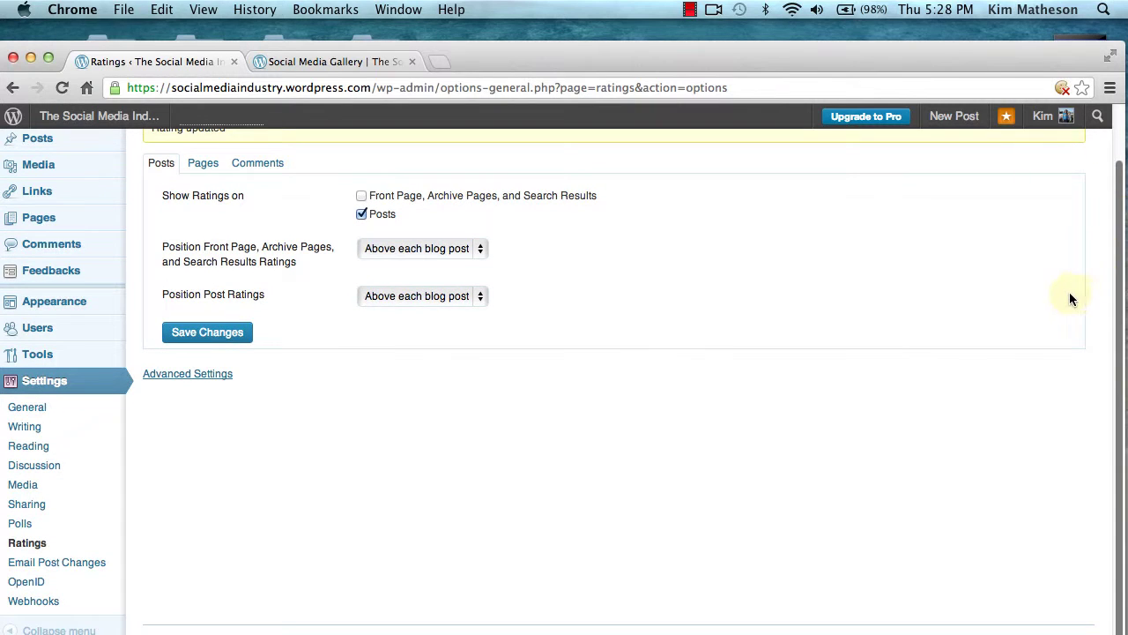
{"action": "left_click", "coordinate": [201, 377]}
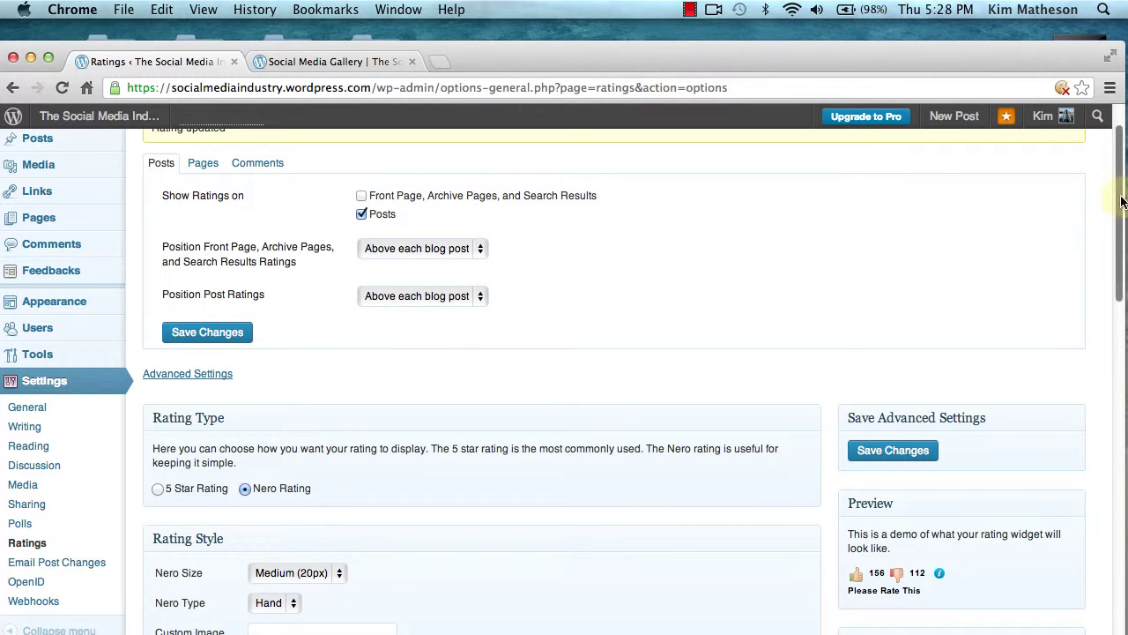
{"action": "left_click_drag", "start_coordinate": [1118, 202], "coordinate": [1124, 279]}
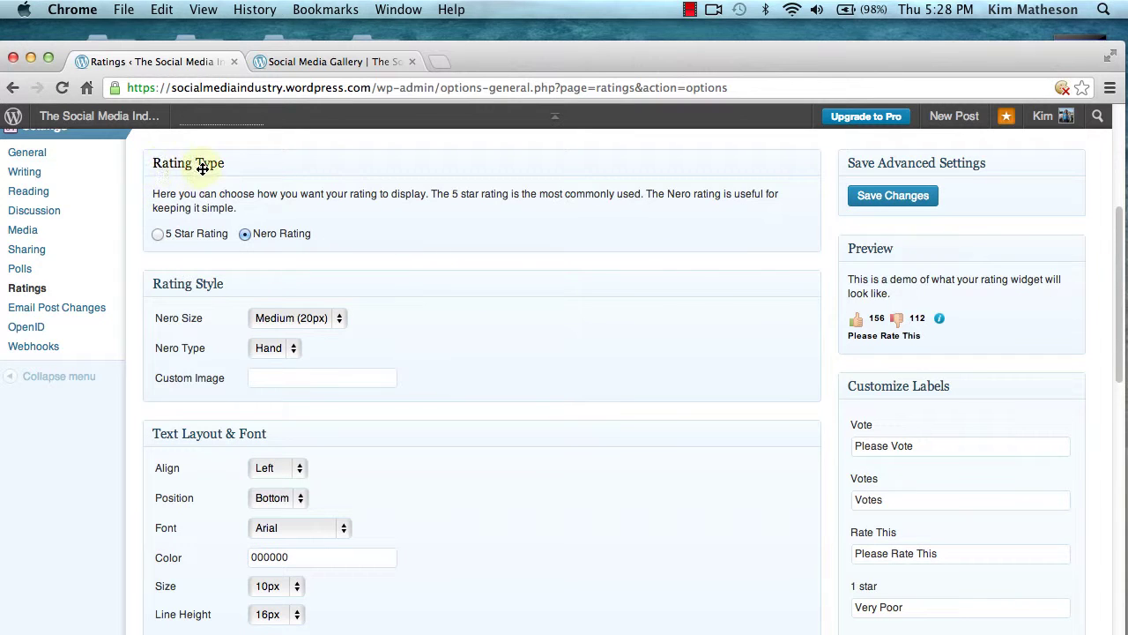
{"action": "left_click", "coordinate": [157, 236]}
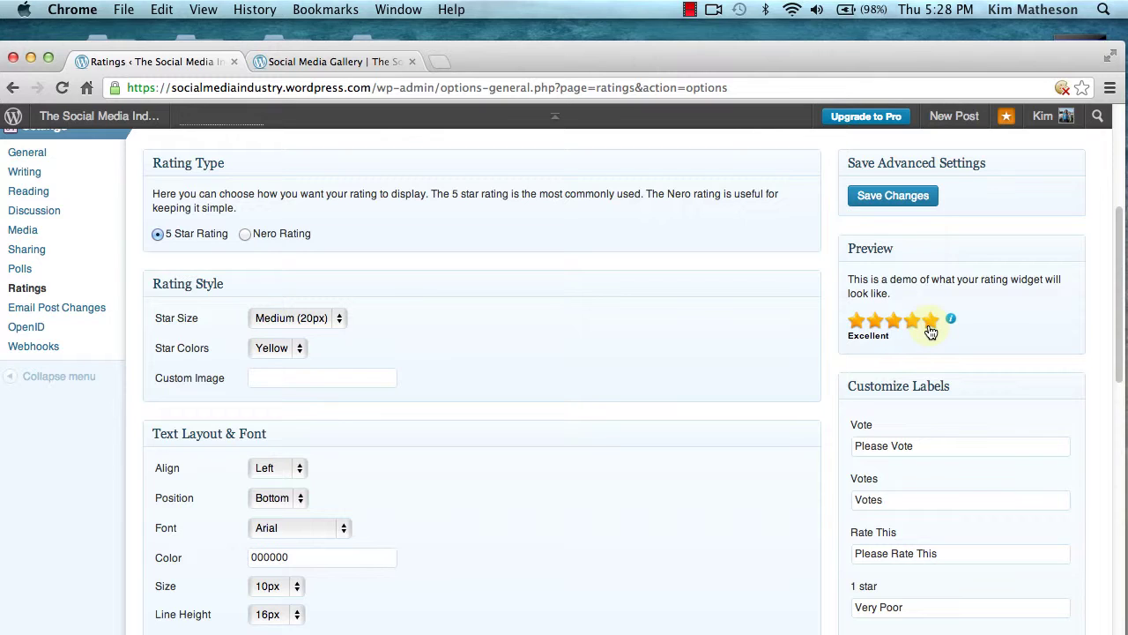
{"action": "left_click", "coordinate": [245, 240]}
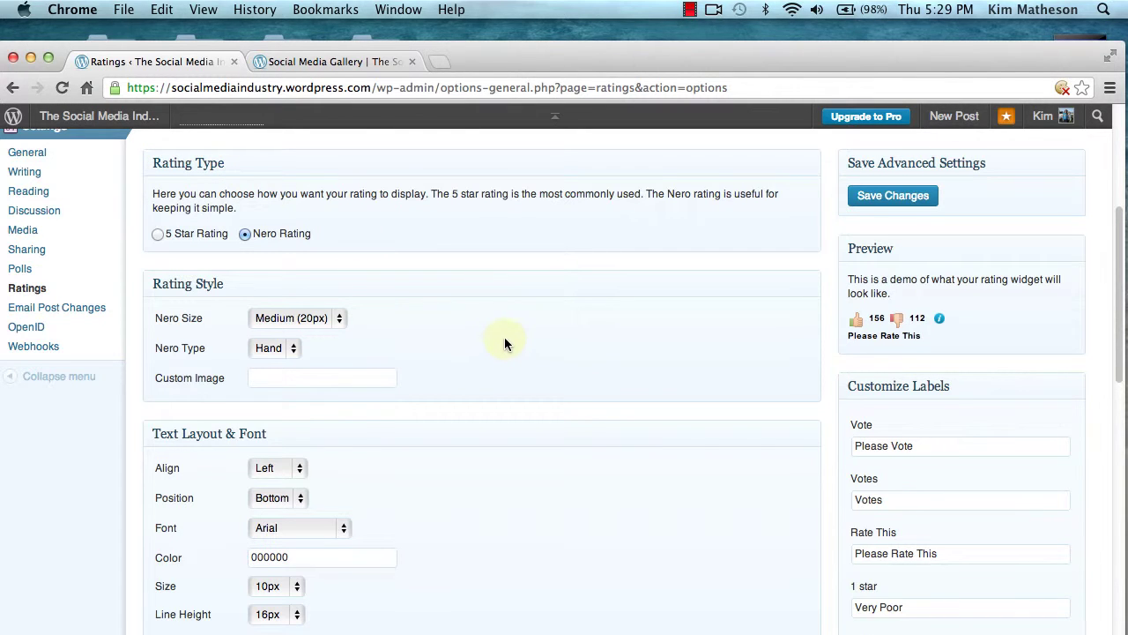
- Set the Nero rating size to Large (24px) and keep Hand as the Nero type
{"action": "scroll", "coordinate": [504, 340], "scroll_direction": "down", "scroll_amount": 2}
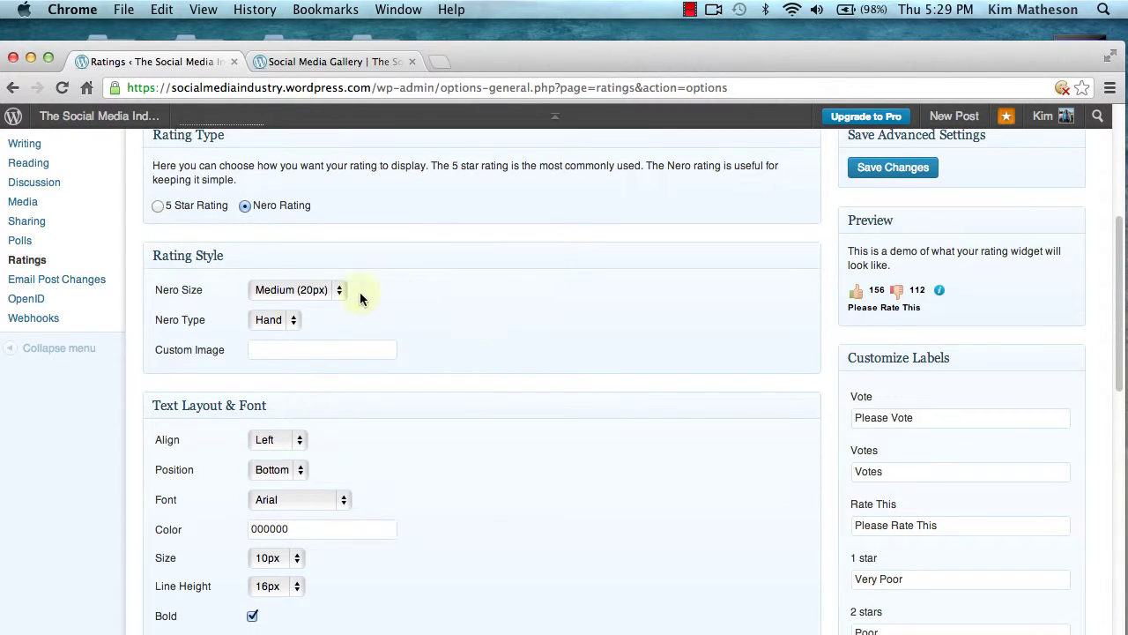
{"action": "left_click", "coordinate": [342, 296]}
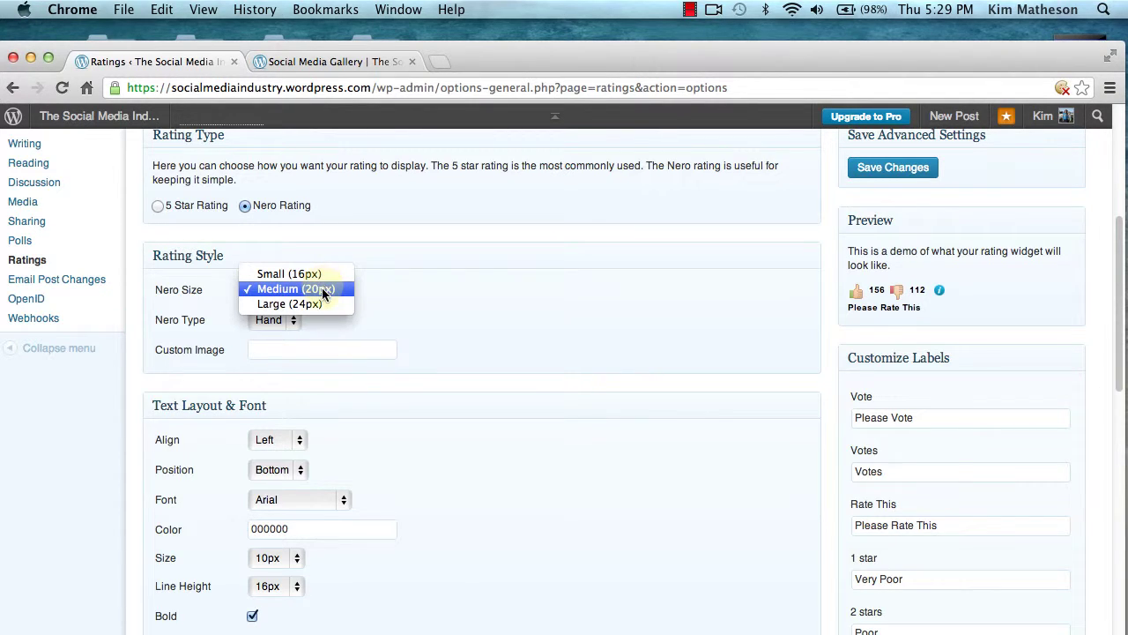
{"action": "left_click", "coordinate": [317, 304]}
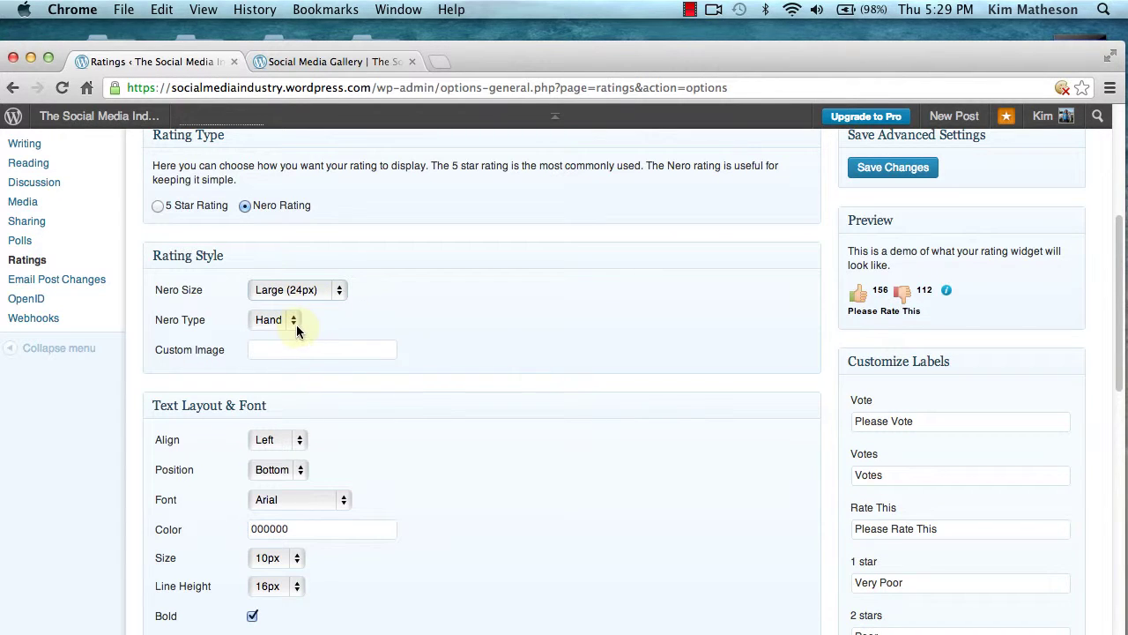
{"action": "left_click", "coordinate": [296, 324]}
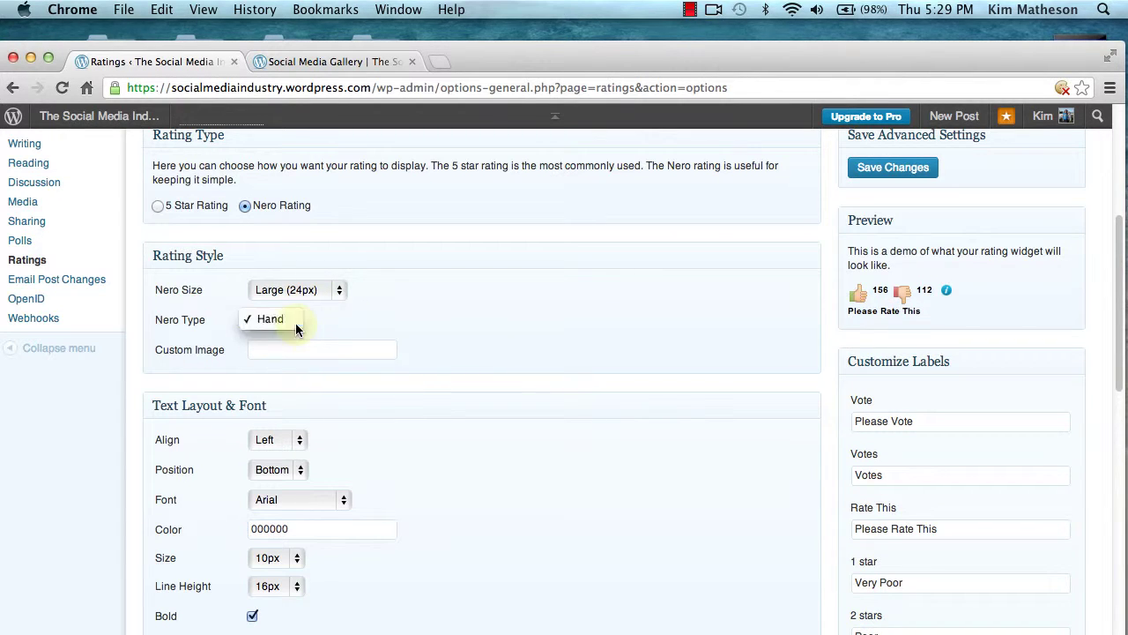
{"action": "left_click", "coordinate": [295, 324]}
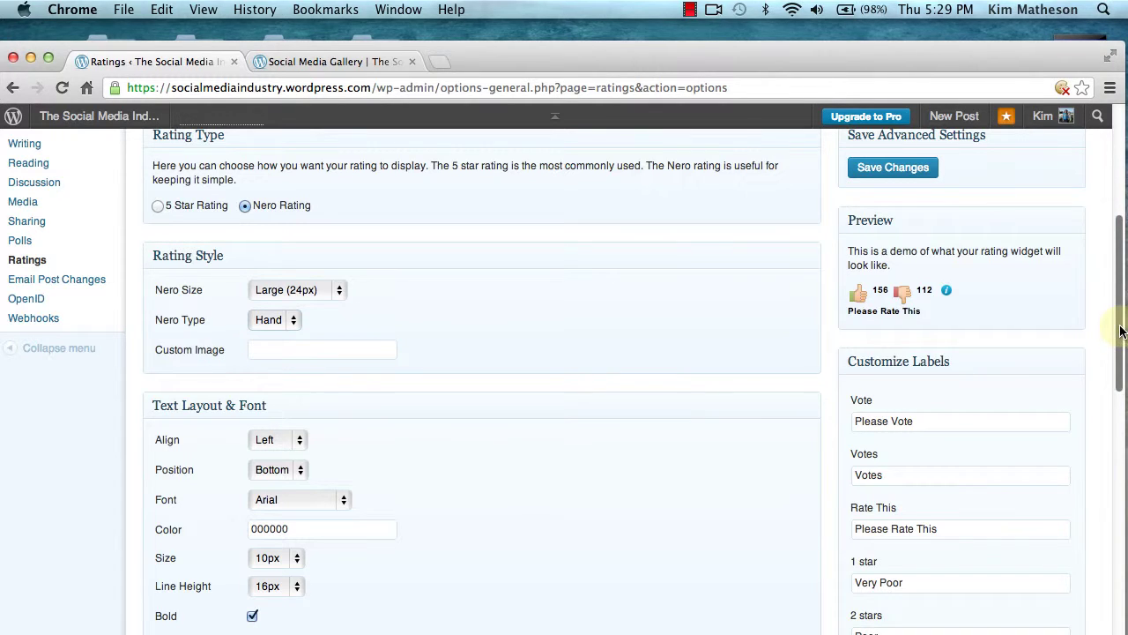
- Keep the rating text aligned Left and set its position to Top
{"action": "left_click_drag", "start_coordinate": [1122, 332], "coordinate": [1122, 395]}
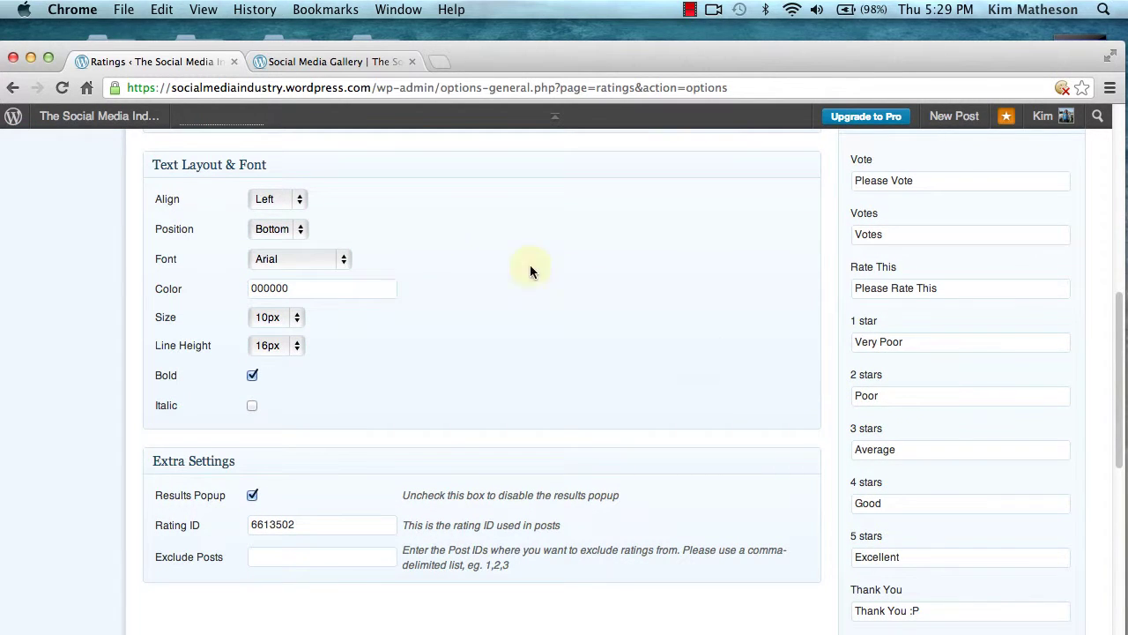
{"action": "left_click", "coordinate": [300, 208]}
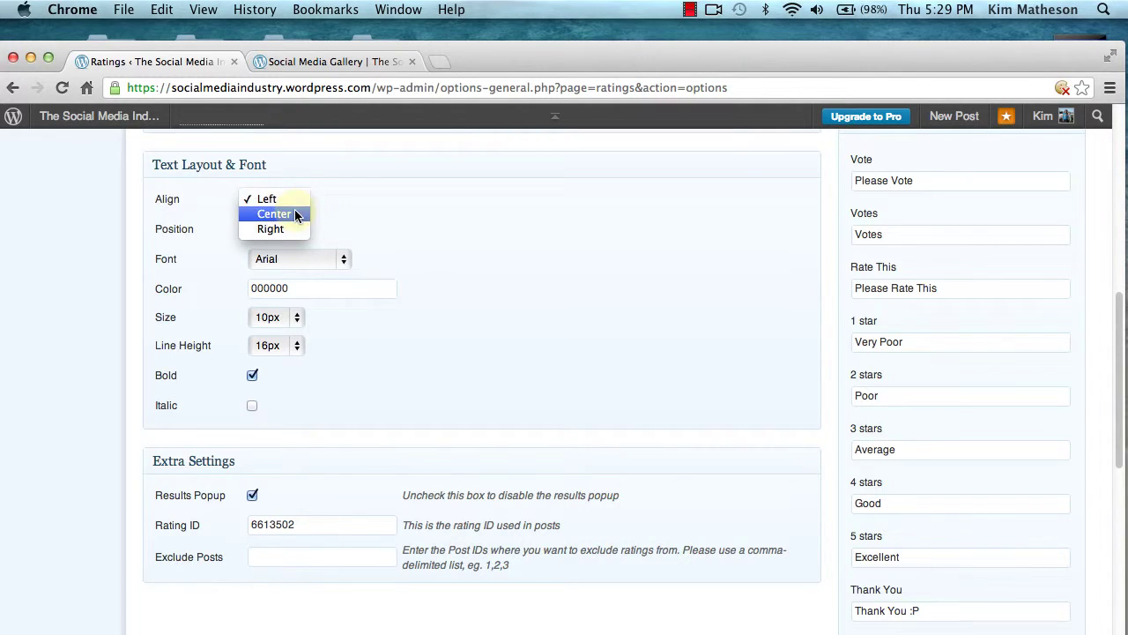
{"action": "left_click", "coordinate": [294, 200]}
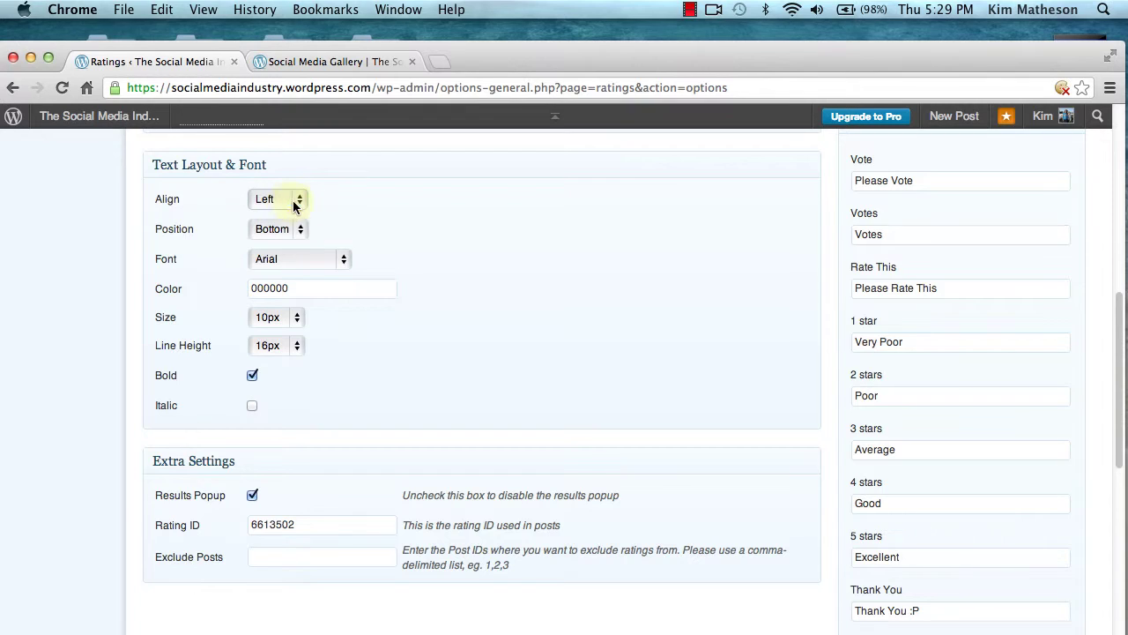
{"action": "left_click", "coordinate": [302, 231]}
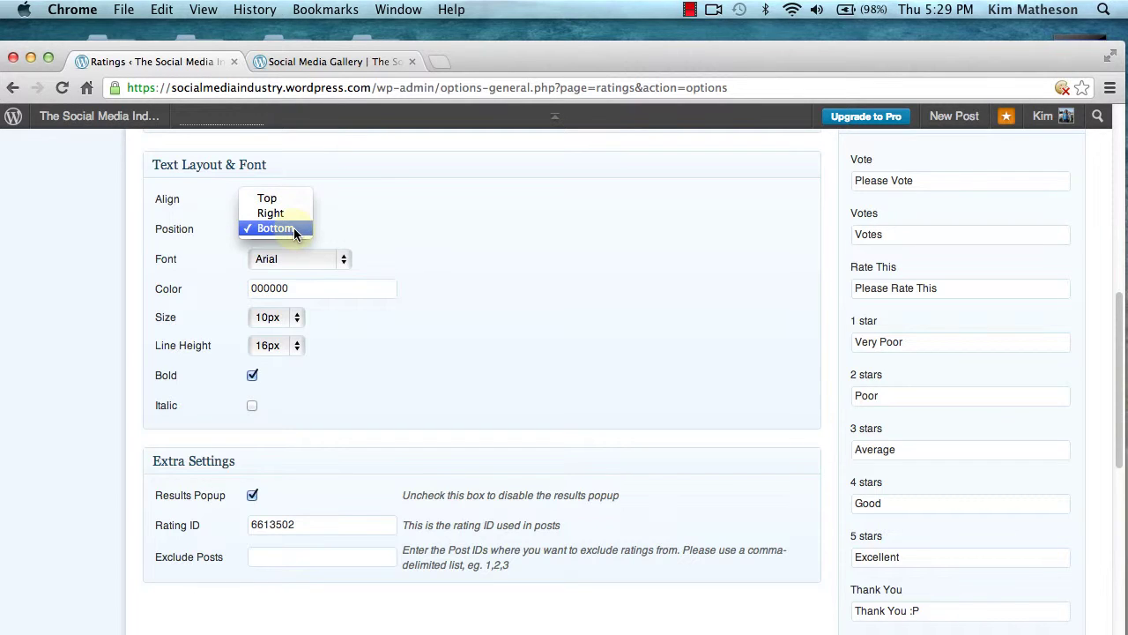
{"action": "left_click", "coordinate": [297, 198]}
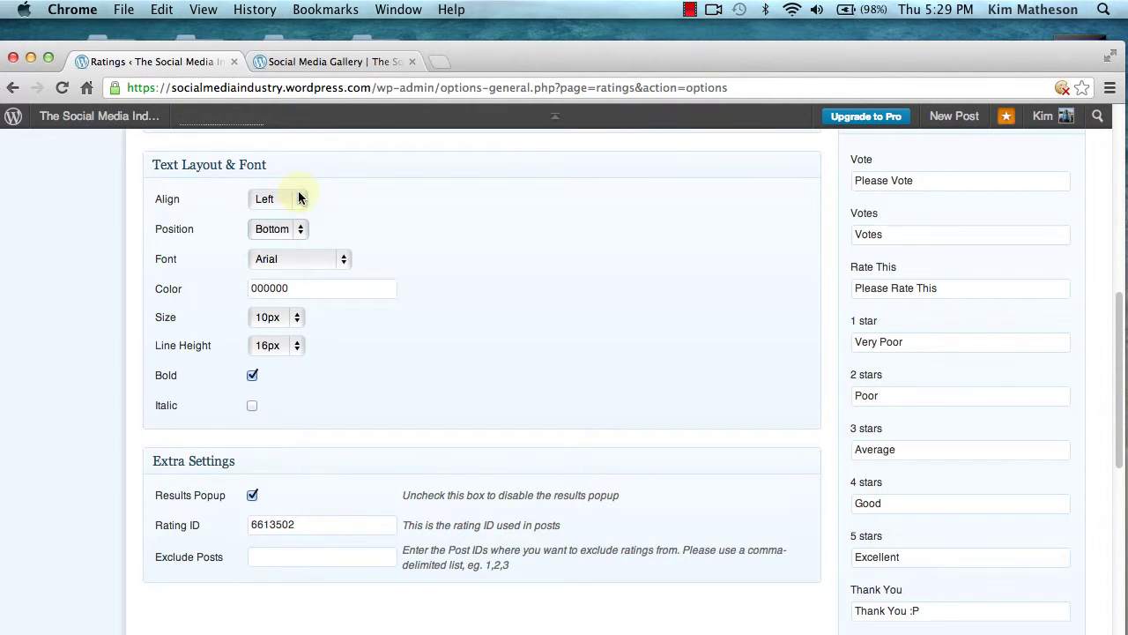
- Set the rating text font to Tahoma and check the text color picker, leaving the color at 000000
{"action": "left_click", "coordinate": [345, 259]}
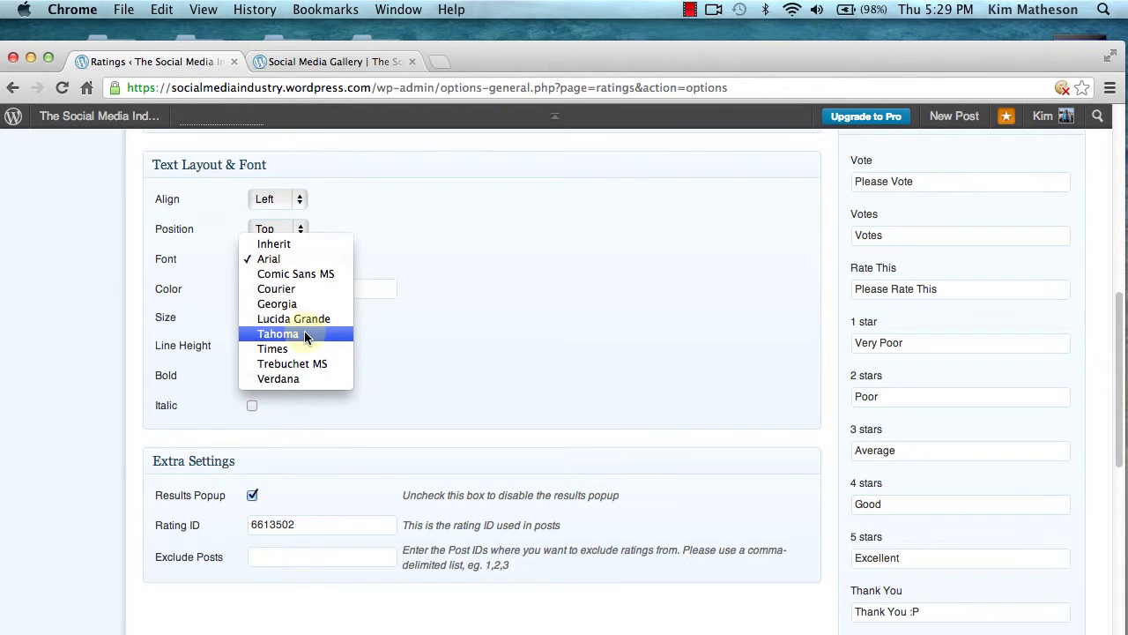
{"action": "left_click", "coordinate": [304, 333]}
{"action": "left_click", "coordinate": [331, 290]}
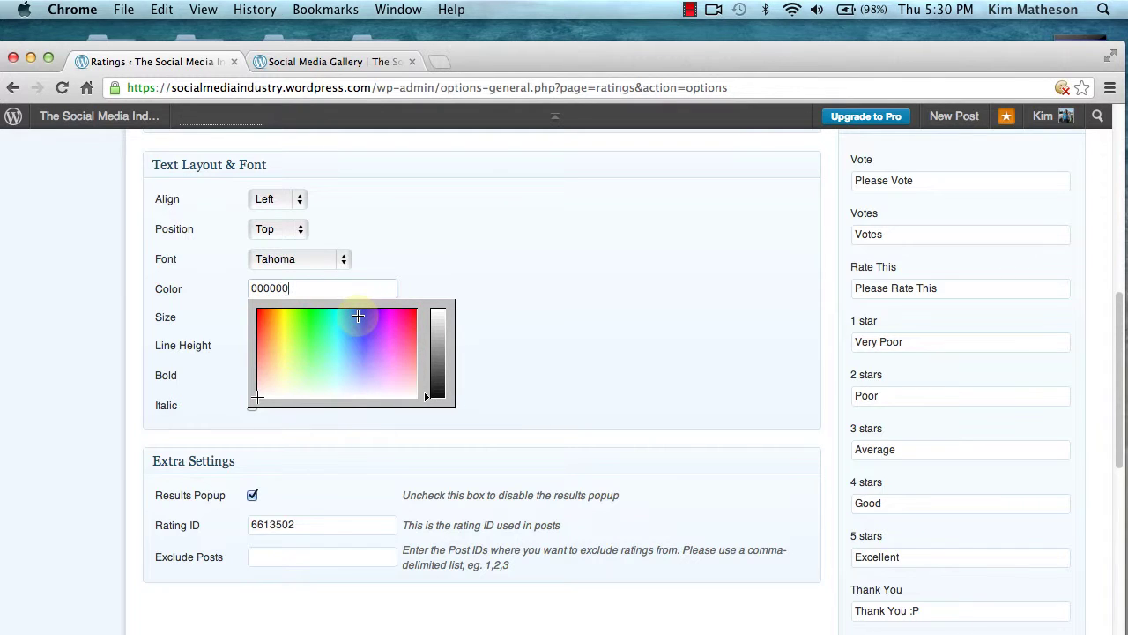
{"action": "left_click", "coordinate": [358, 316]}
{"action": "left_click", "coordinate": [494, 291]}
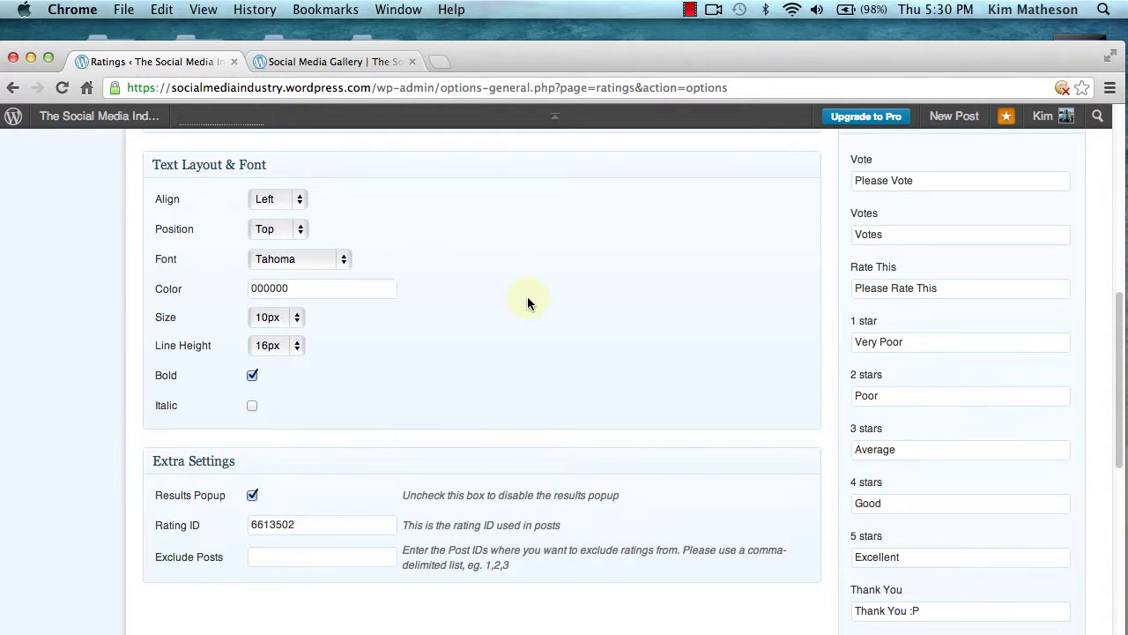
- Set the rating text size to 12px and keep its line height at 16px
{"action": "left_click", "coordinate": [297, 319]}
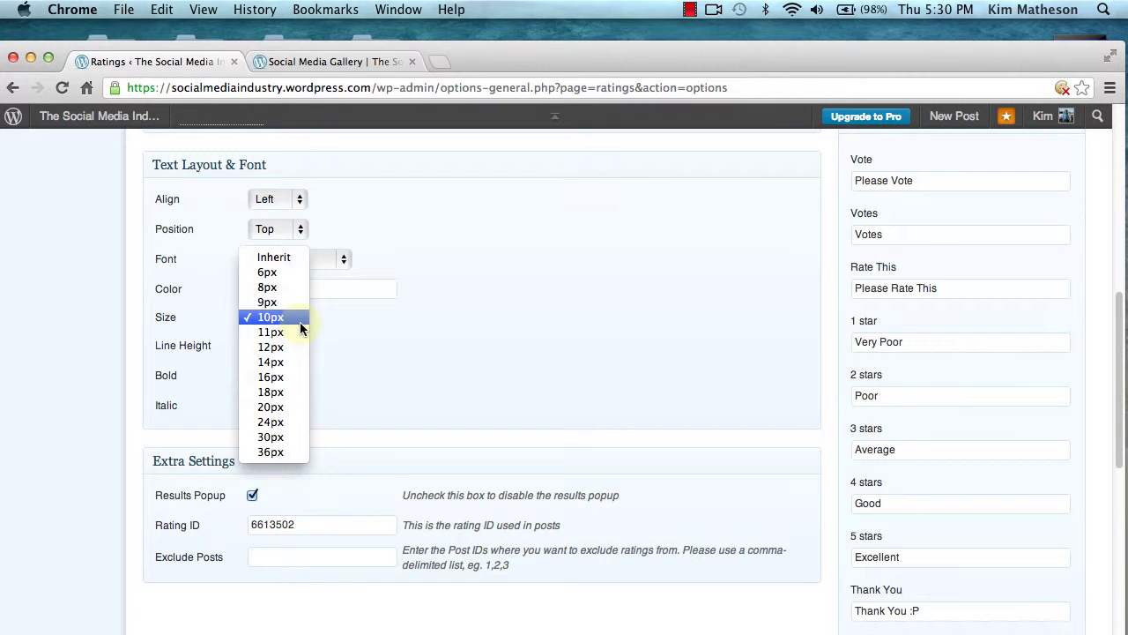
{"action": "left_click", "coordinate": [292, 345]}
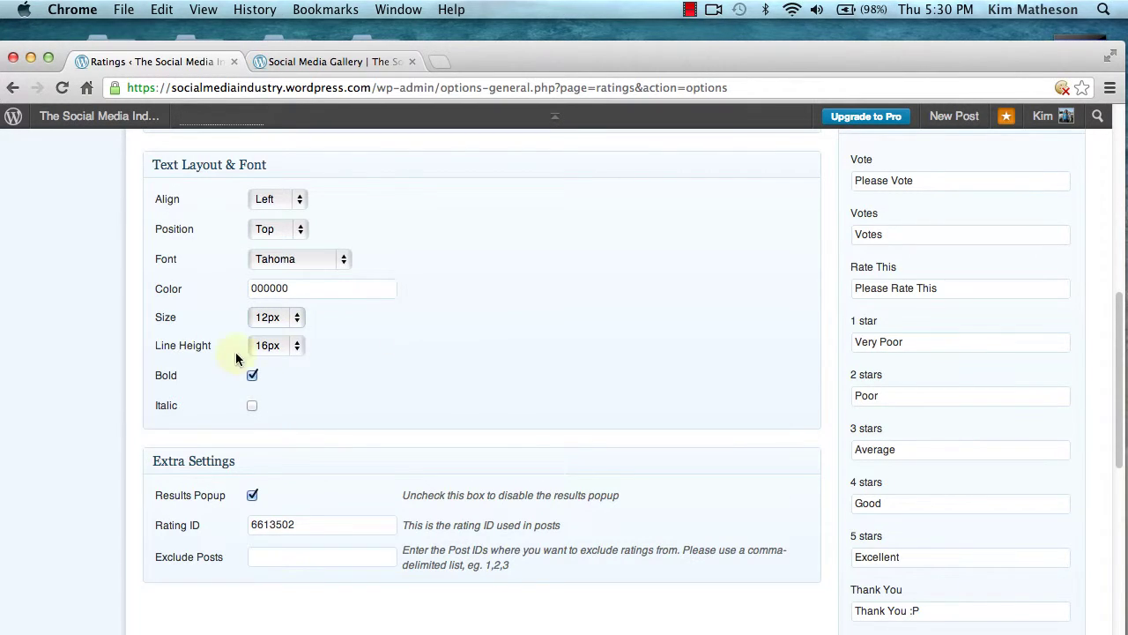
{"action": "left_click", "coordinate": [299, 350]}
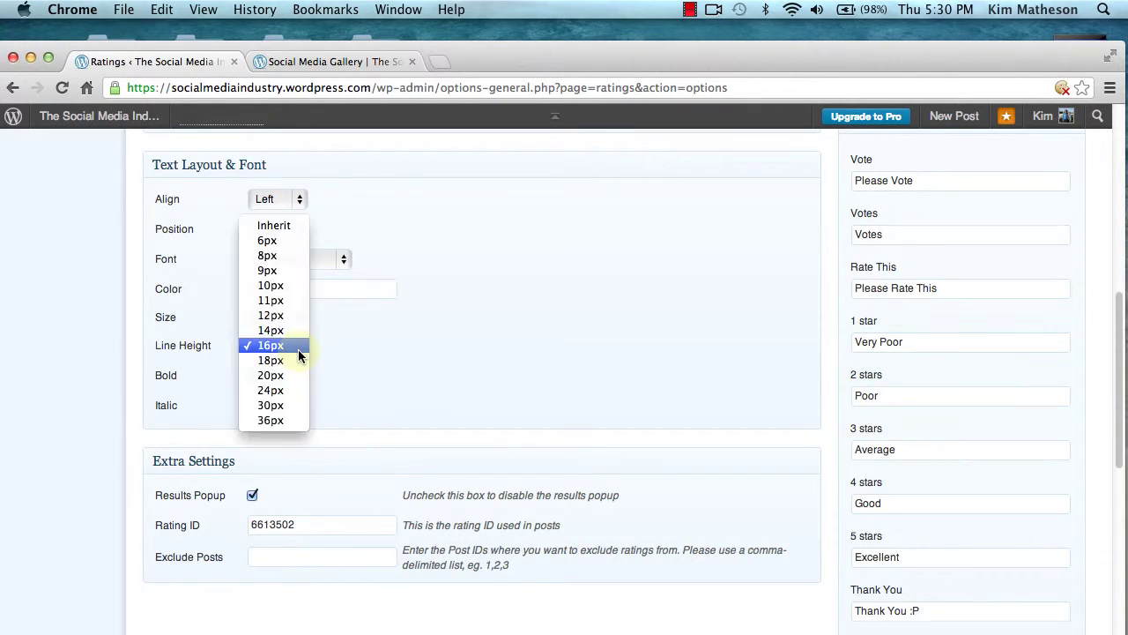
{"action": "left_click", "coordinate": [298, 349]}
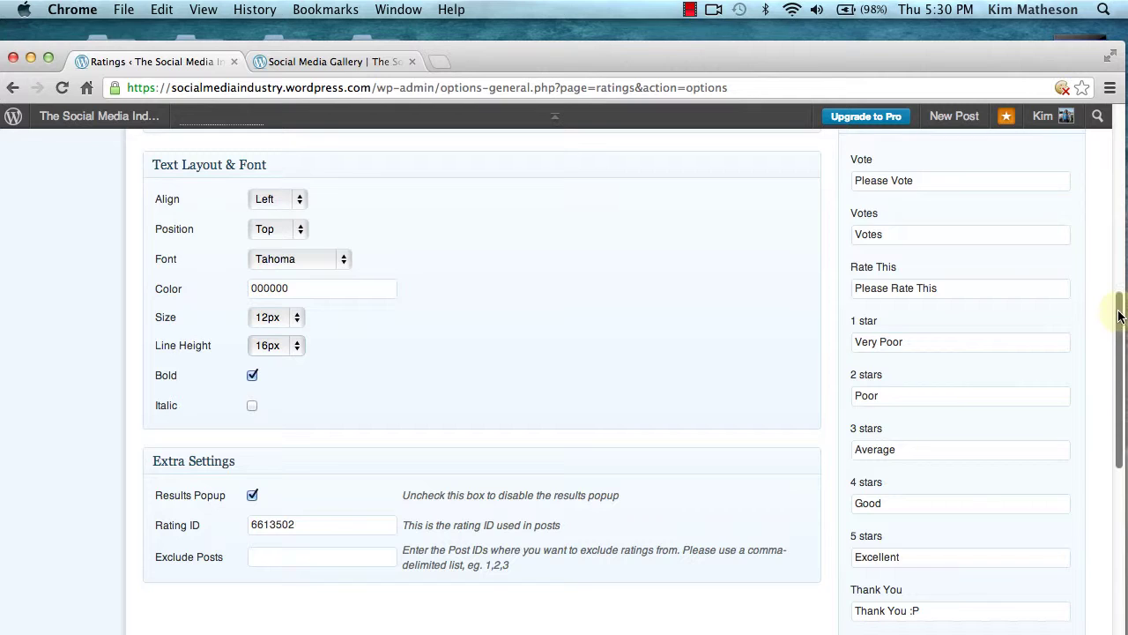
- Turn the Results Popup option in the extra settings off and back on
{"action": "left_click_drag", "start_coordinate": [1121, 311], "coordinate": [1123, 403]}
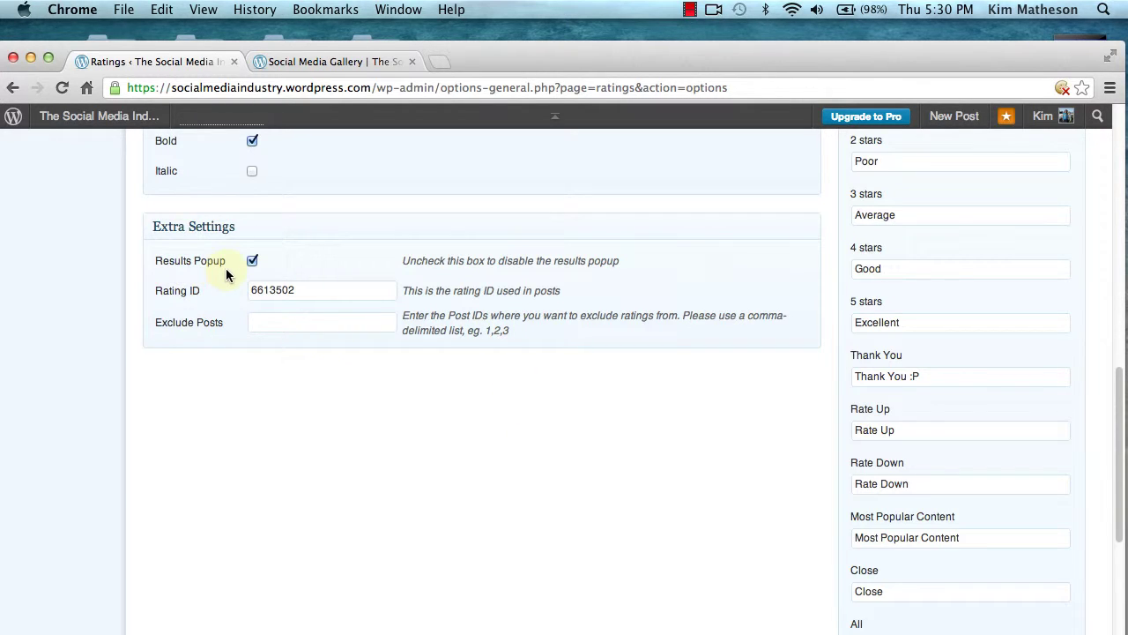
{"action": "left_click", "coordinate": [252, 261]}
{"action": "left_click", "coordinate": [252, 261]}
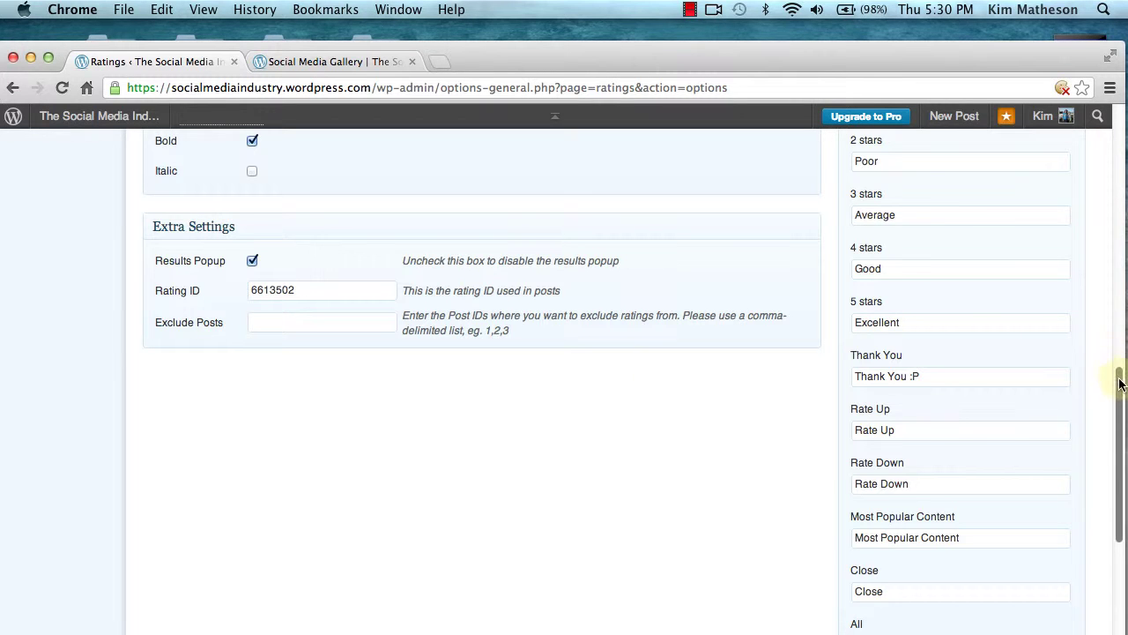
- Review the rating widget preview and the customizable labels for votes, stars and the thank-you text
{"action": "left_click_drag", "start_coordinate": [1121, 407], "coordinate": [1122, 236]}
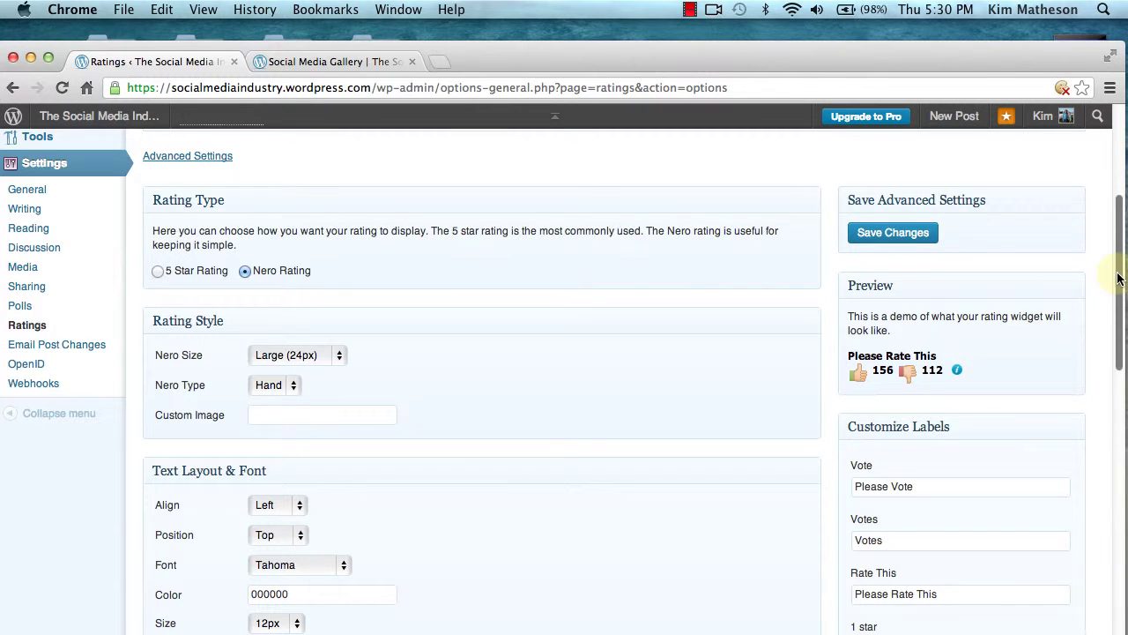
{"action": "left_click_drag", "start_coordinate": [1119, 286], "coordinate": [1120, 323]}
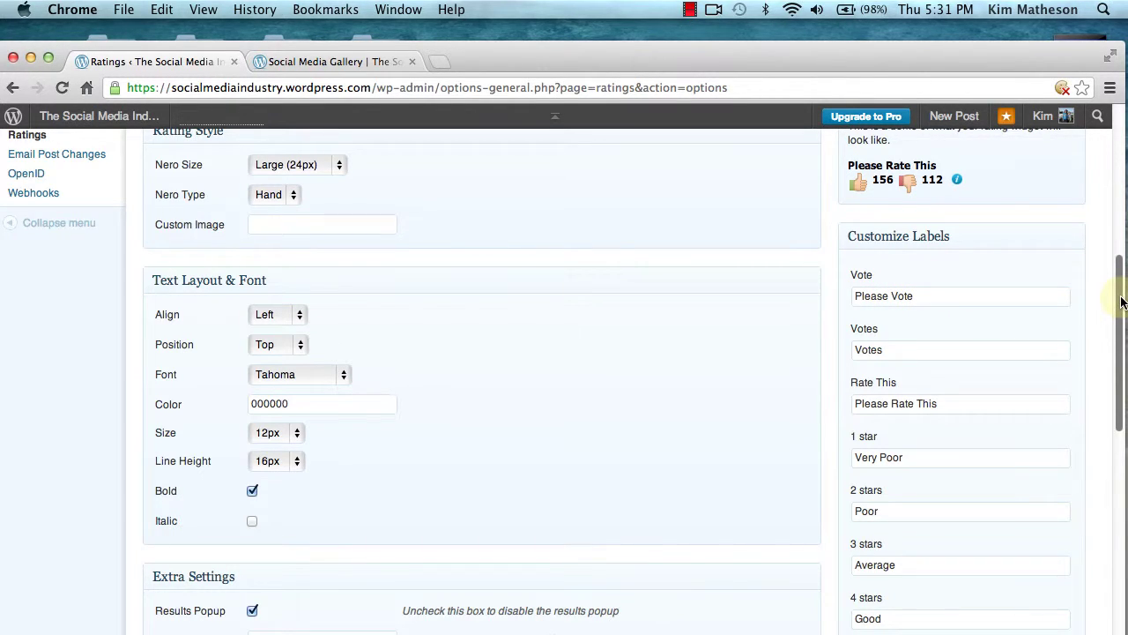
{"action": "left_click_drag", "start_coordinate": [1122, 302], "coordinate": [1117, 373]}
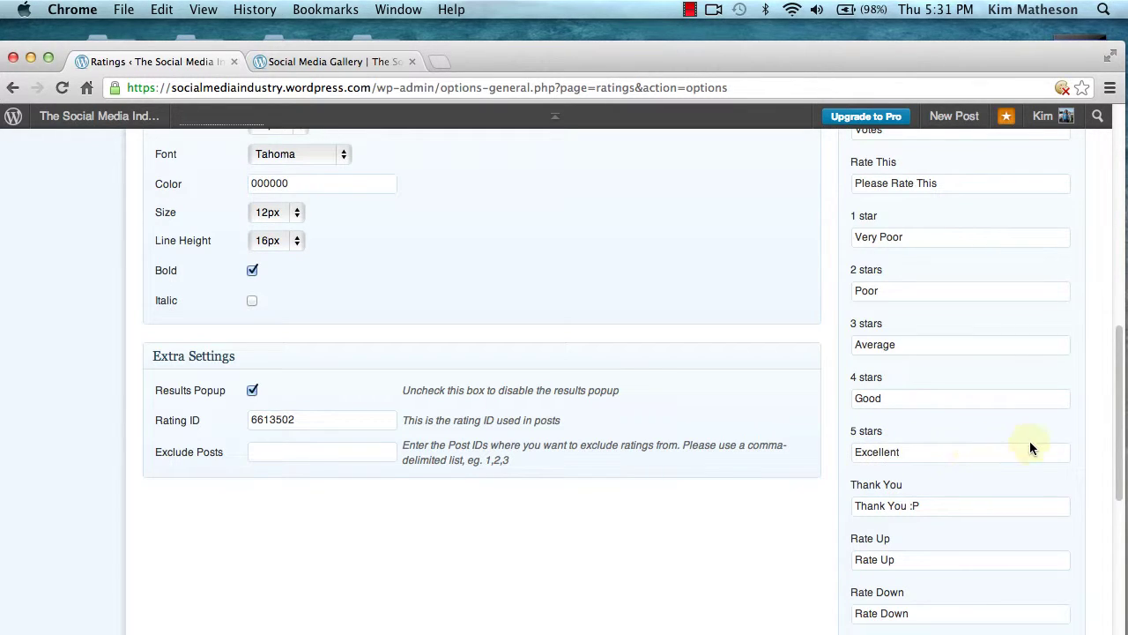
- Review the remaining customizable labels through the popularity and time-period texts, and save the advanced rating settings for posts
{"action": "scroll", "coordinate": [1122, 419], "scroll_direction": "down", "scroll_amount": 1}
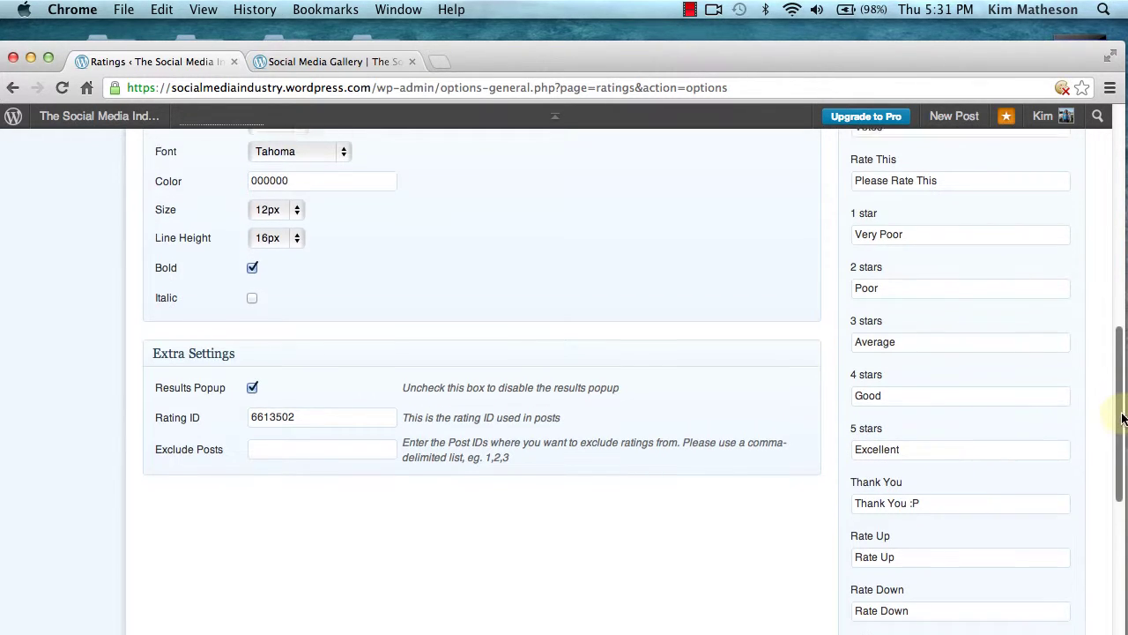
{"action": "scroll", "coordinate": [1122, 419], "scroll_direction": "down", "scroll_amount": 5}
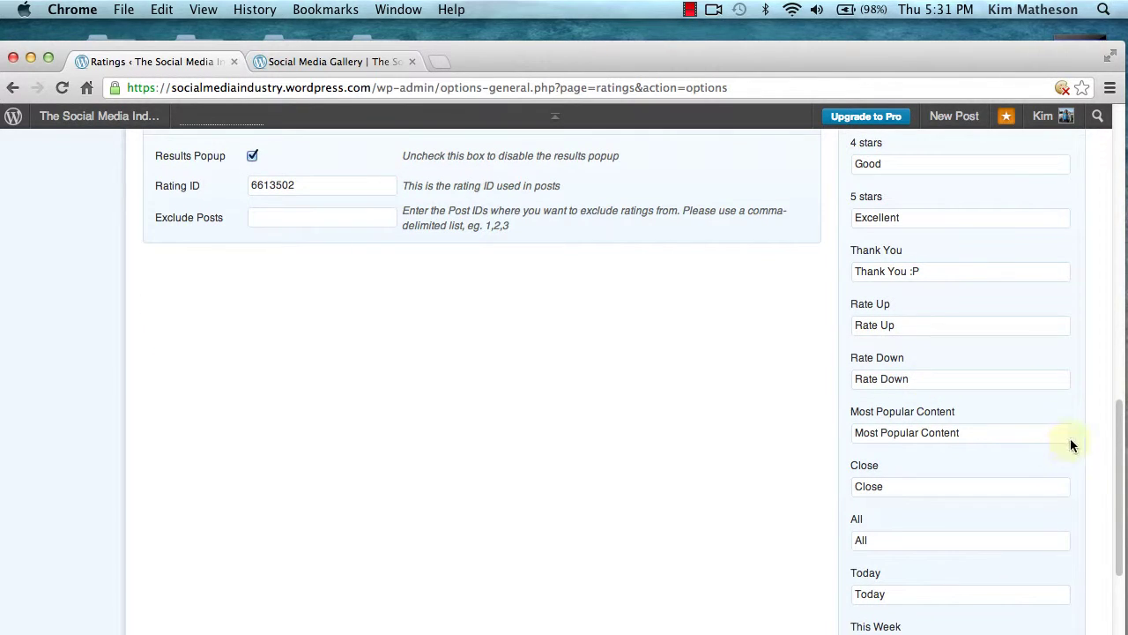
{"action": "left_click_drag", "start_coordinate": [1122, 467], "coordinate": [1123, 170]}
{"action": "left_click", "coordinate": [893, 498]}
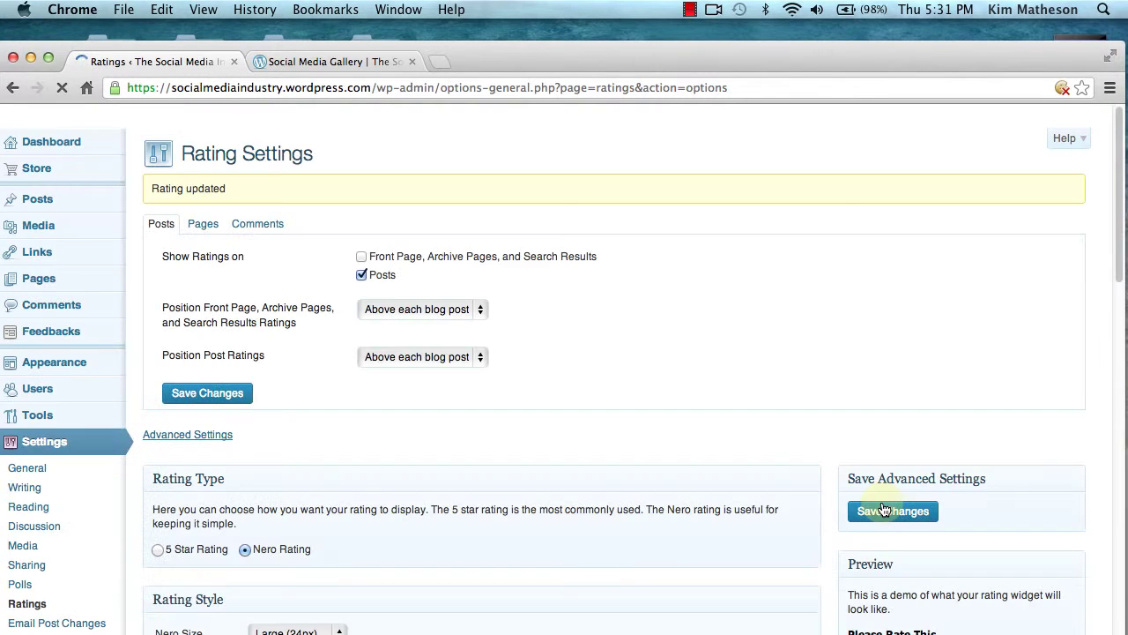
- Enable ratings on pages, keep their position as Above each blog page, and save the changes
{"action": "left_click", "coordinate": [204, 231]}
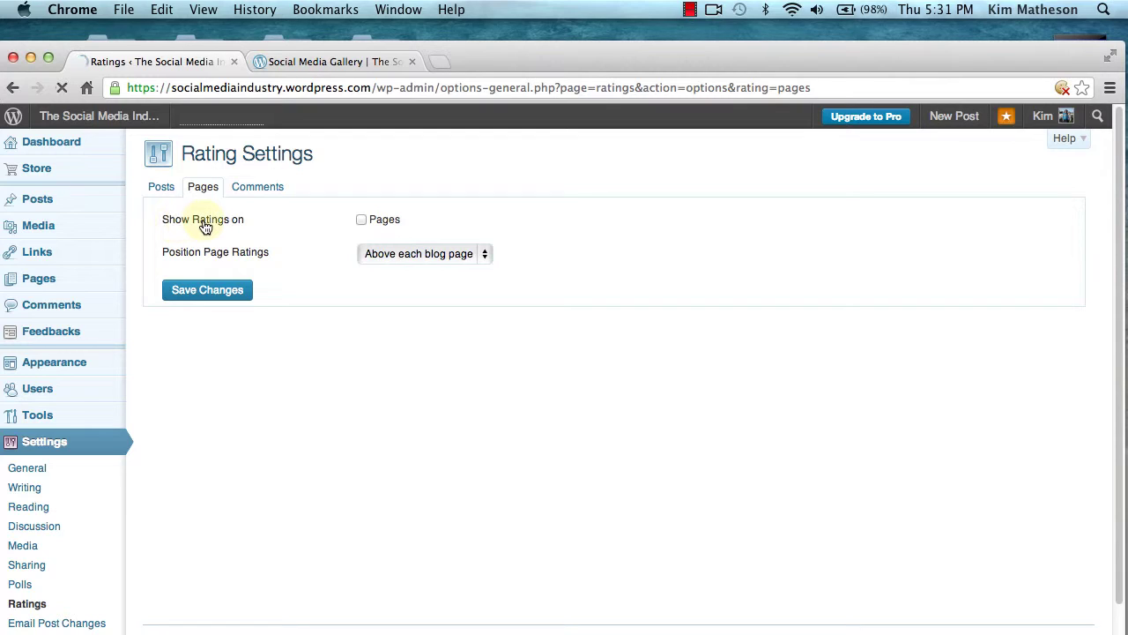
{"action": "left_click", "coordinate": [363, 224]}
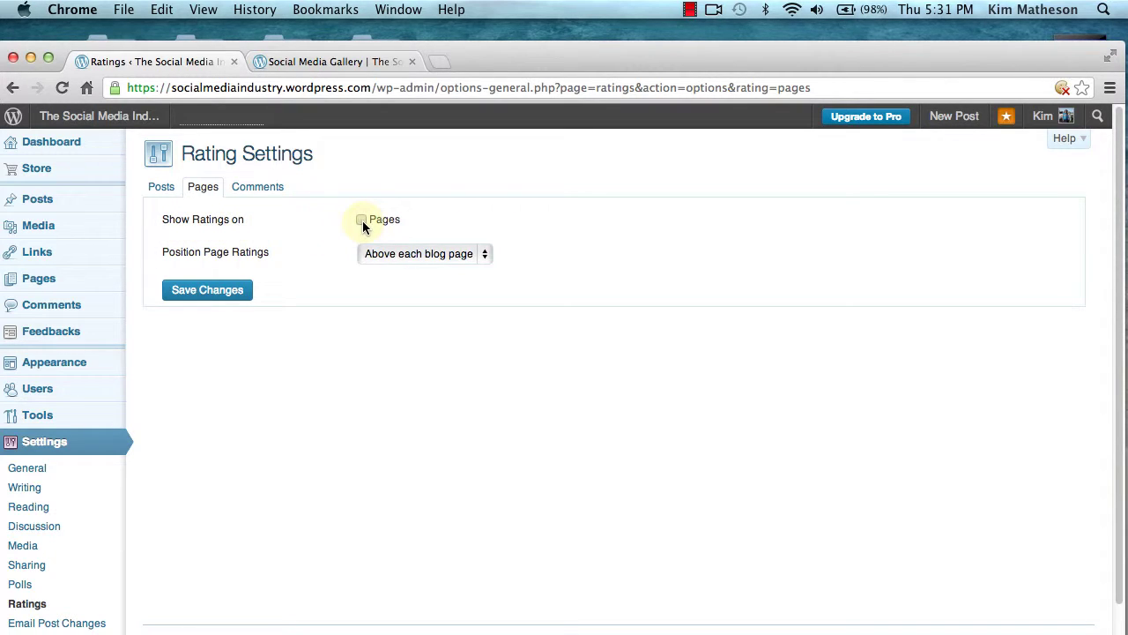
{"action": "left_click", "coordinate": [483, 261]}
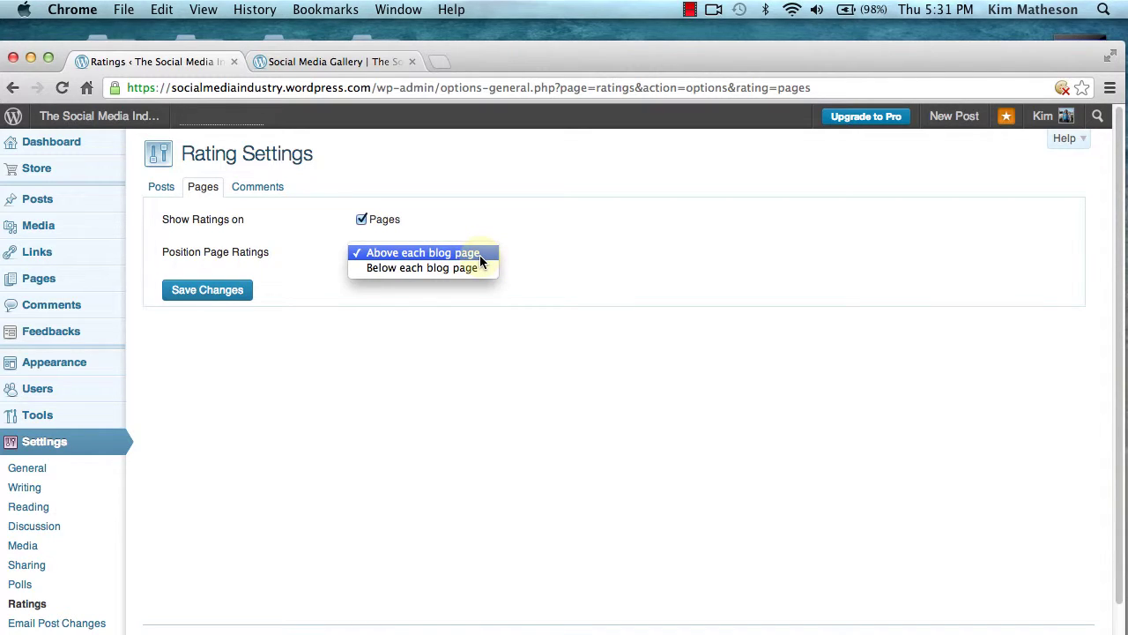
{"action": "left_click", "coordinate": [479, 255]}
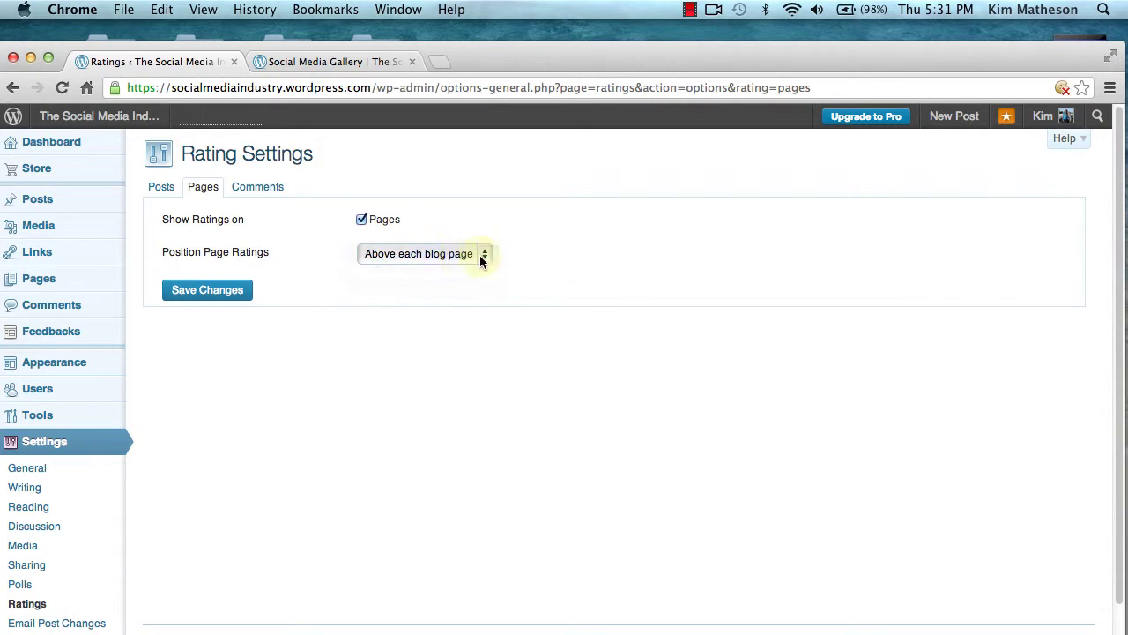
{"action": "left_click", "coordinate": [220, 297]}
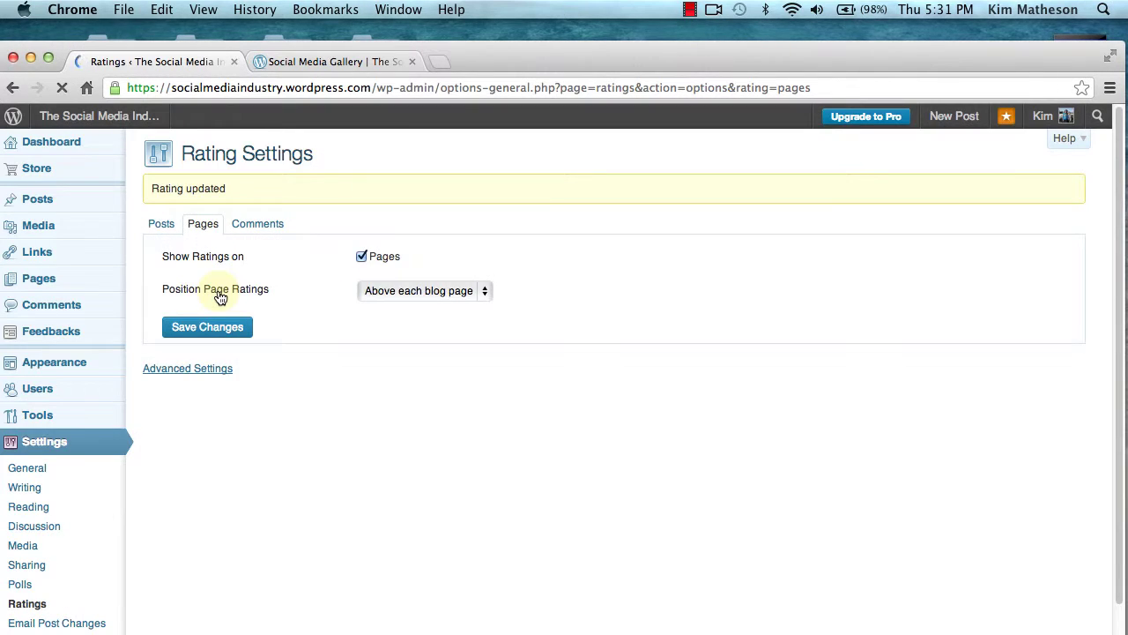
- Change the page rating type to Nero Rating in the advanced settings and save them
{"action": "left_click", "coordinate": [198, 369]}
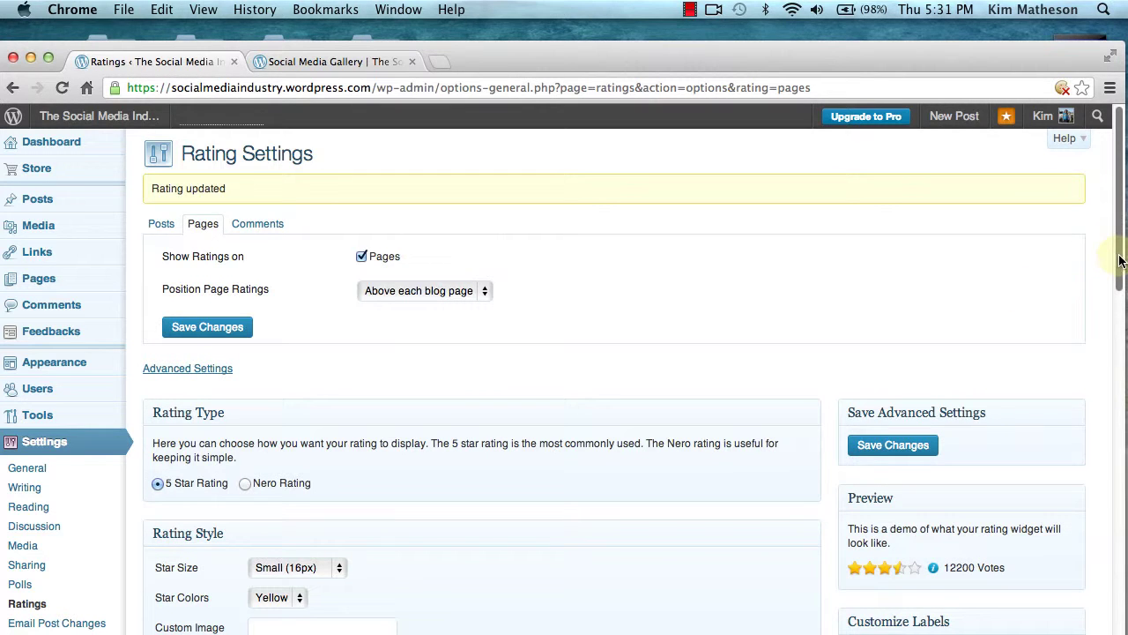
{"action": "left_click_drag", "start_coordinate": [1117, 247], "coordinate": [984, 346]}
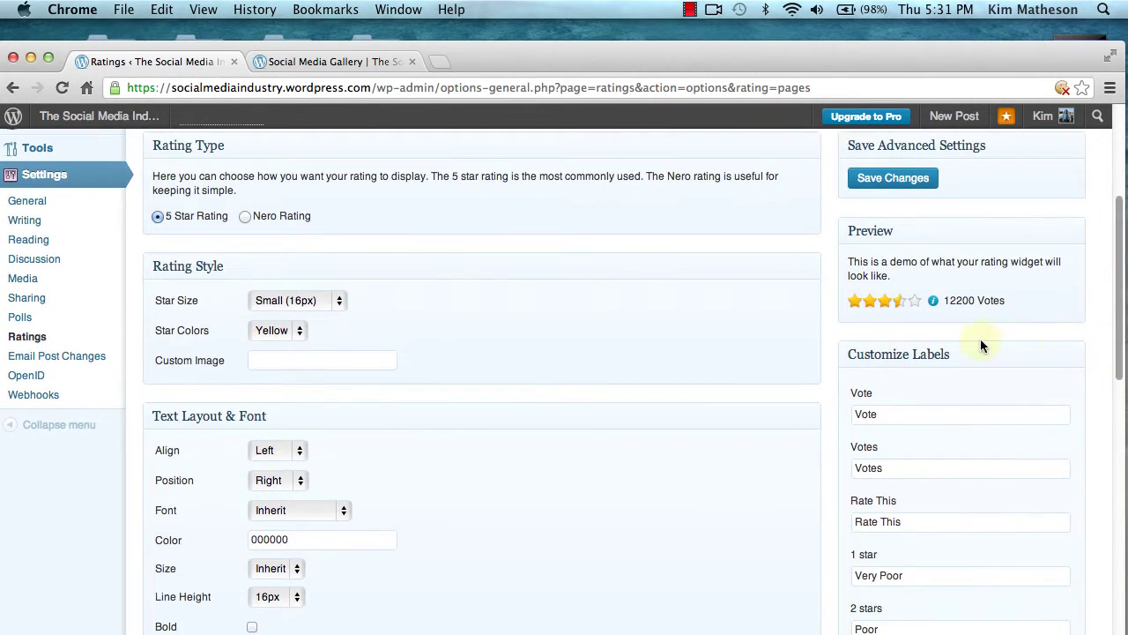
{"action": "left_click", "coordinate": [246, 216]}
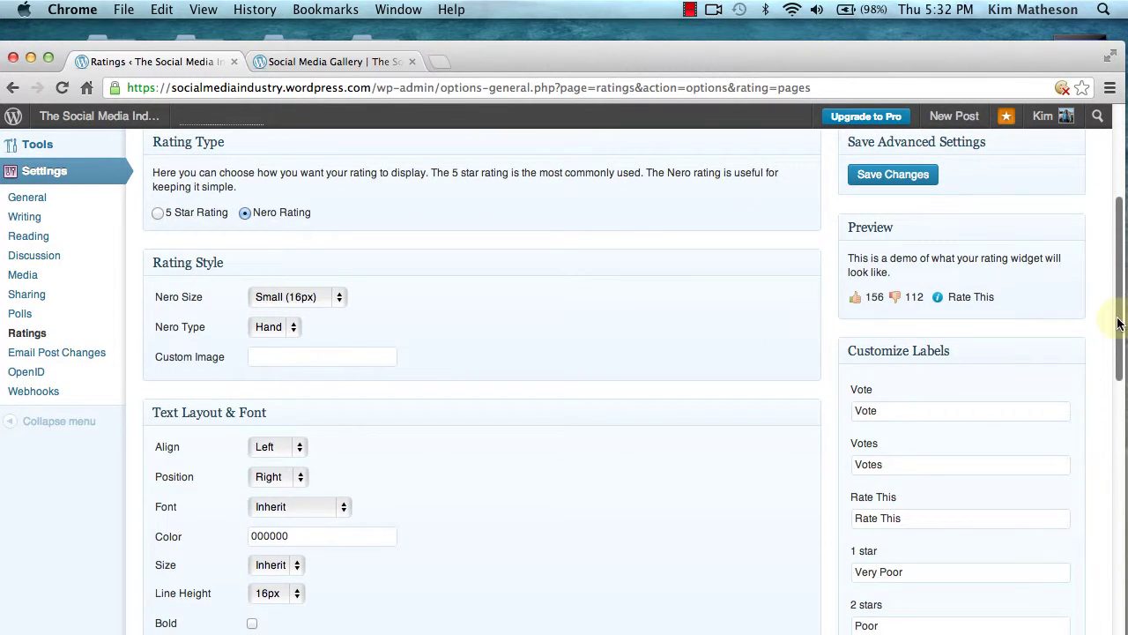
{"action": "left_click_drag", "start_coordinate": [1117, 323], "coordinate": [1115, 244]}
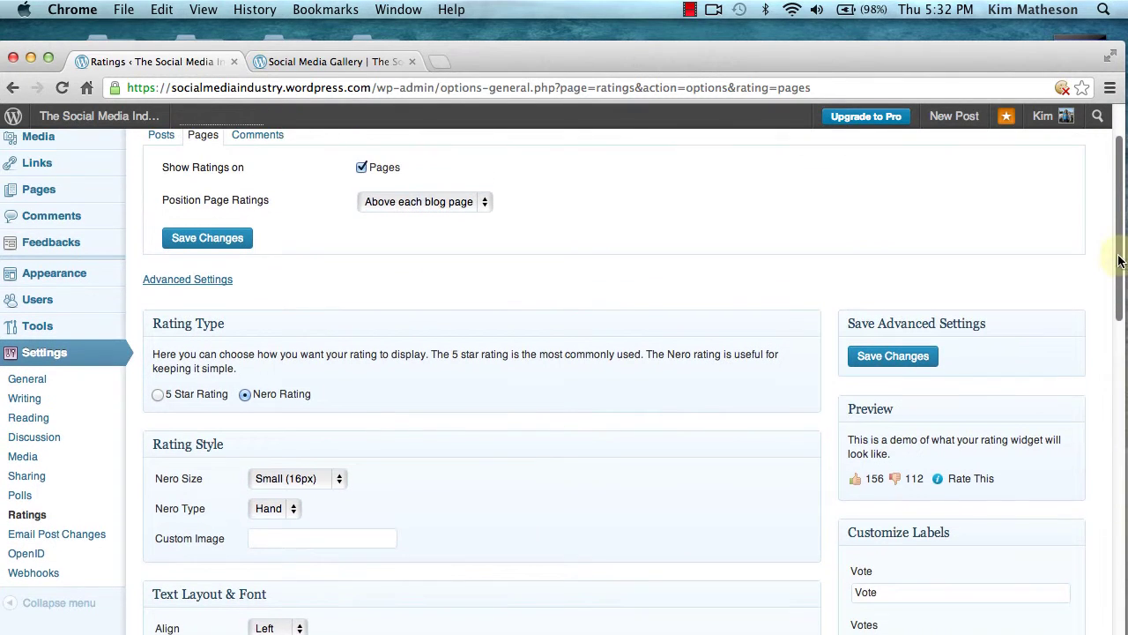
{"action": "left_click", "coordinate": [905, 365]}
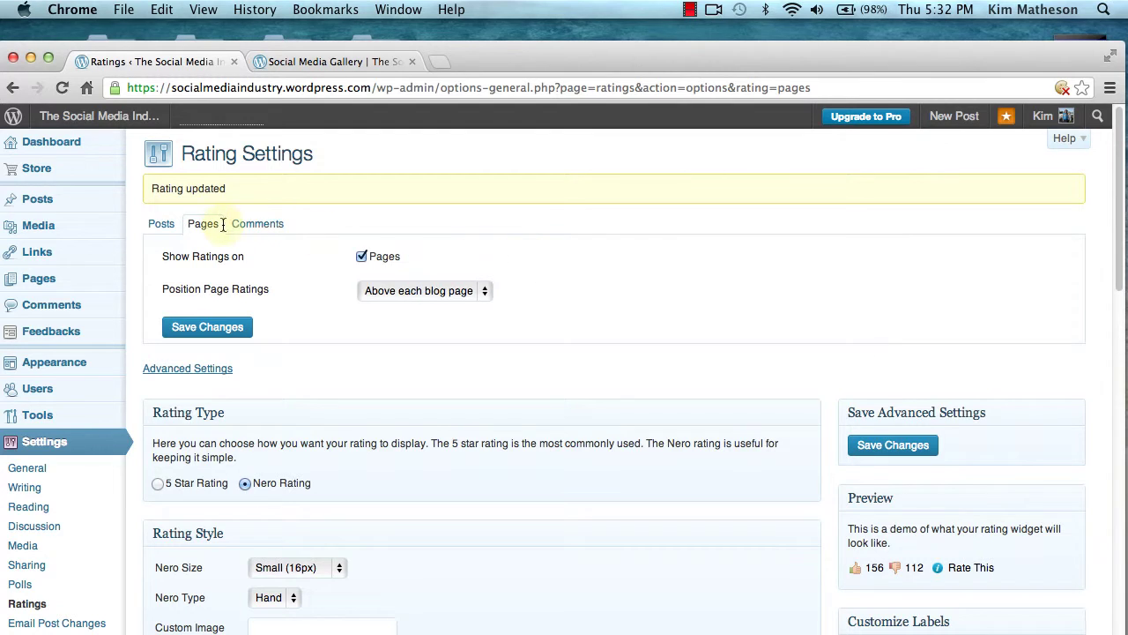
- Enable ratings on comments, keep their position as Above each comment, and save the changes
{"action": "left_click", "coordinate": [261, 227]}
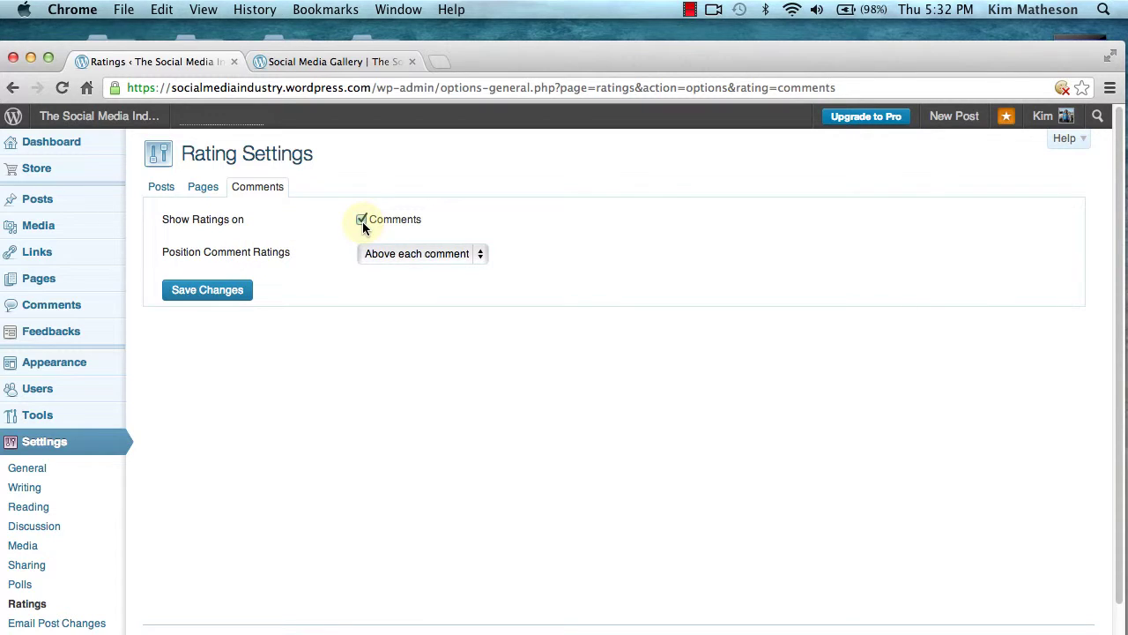
{"action": "left_click", "coordinate": [480, 264]}
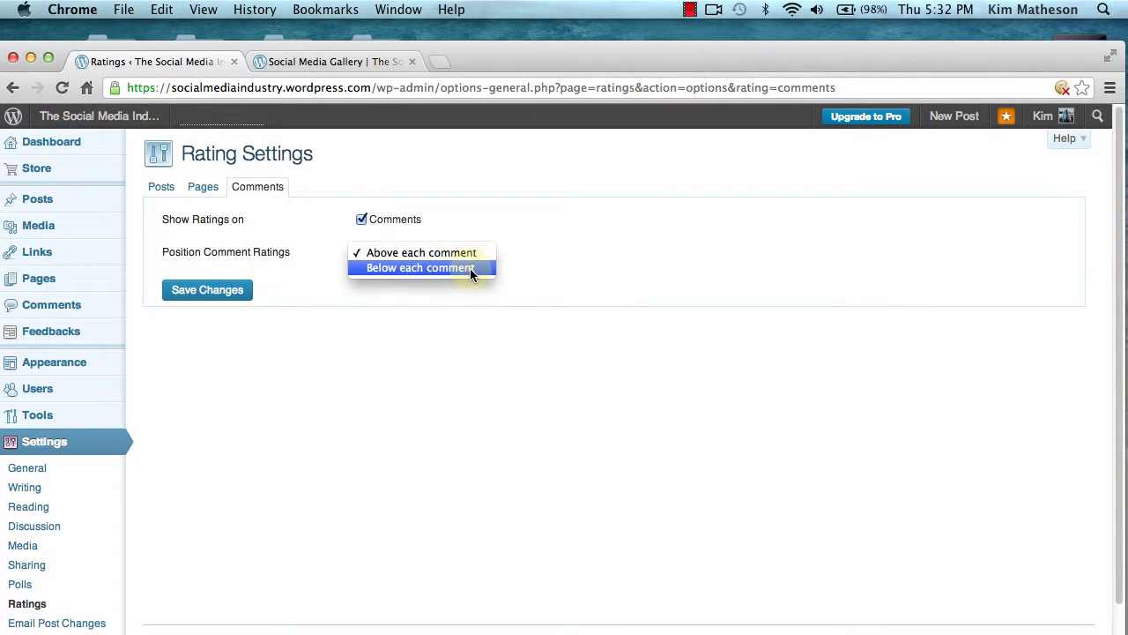
{"action": "left_click", "coordinate": [423, 254]}
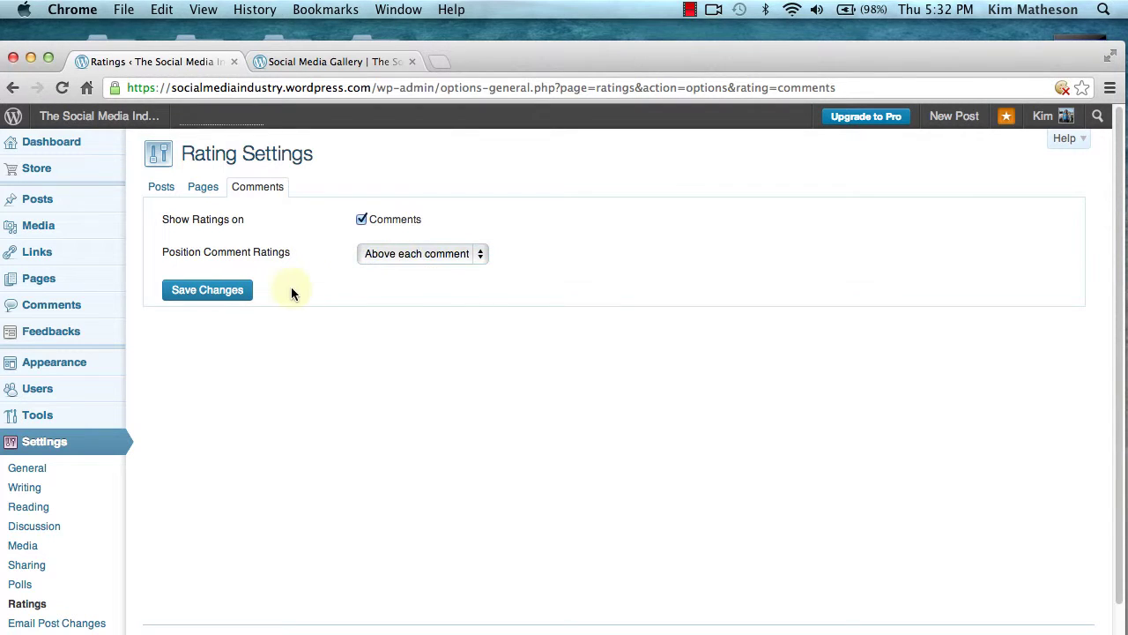
{"action": "left_click", "coordinate": [221, 298]}
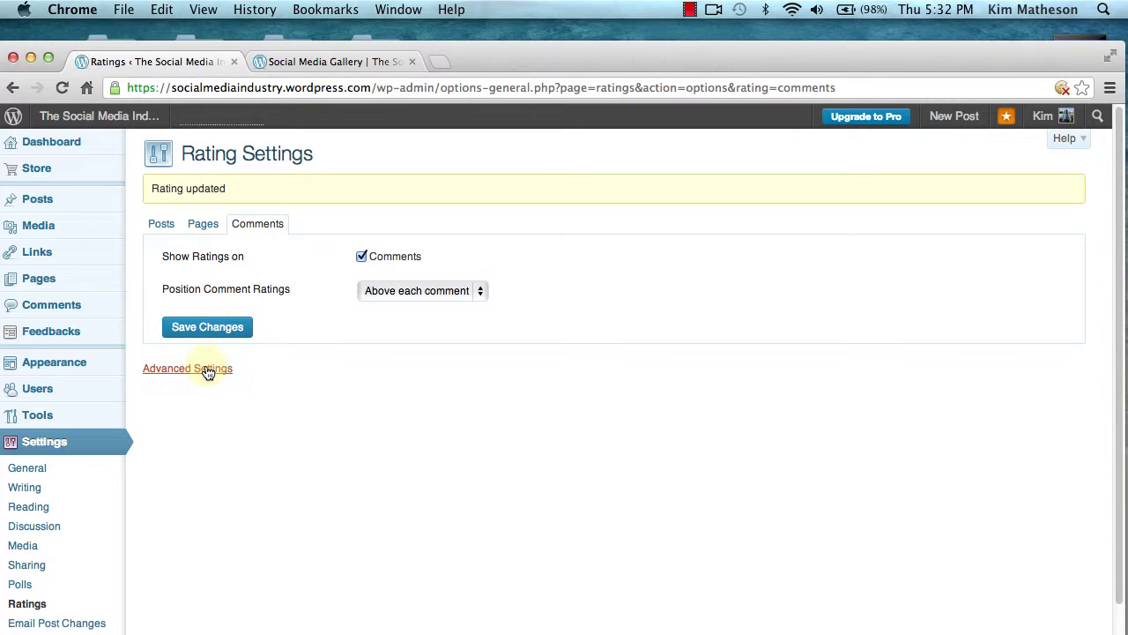
- Open the advanced settings for comment ratings and review the rating type, style, text layout and widget preview
{"action": "left_click", "coordinate": [208, 370]}
{"action": "scroll", "coordinate": [956, 308], "scroll_direction": "down", "scroll_amount": 3}
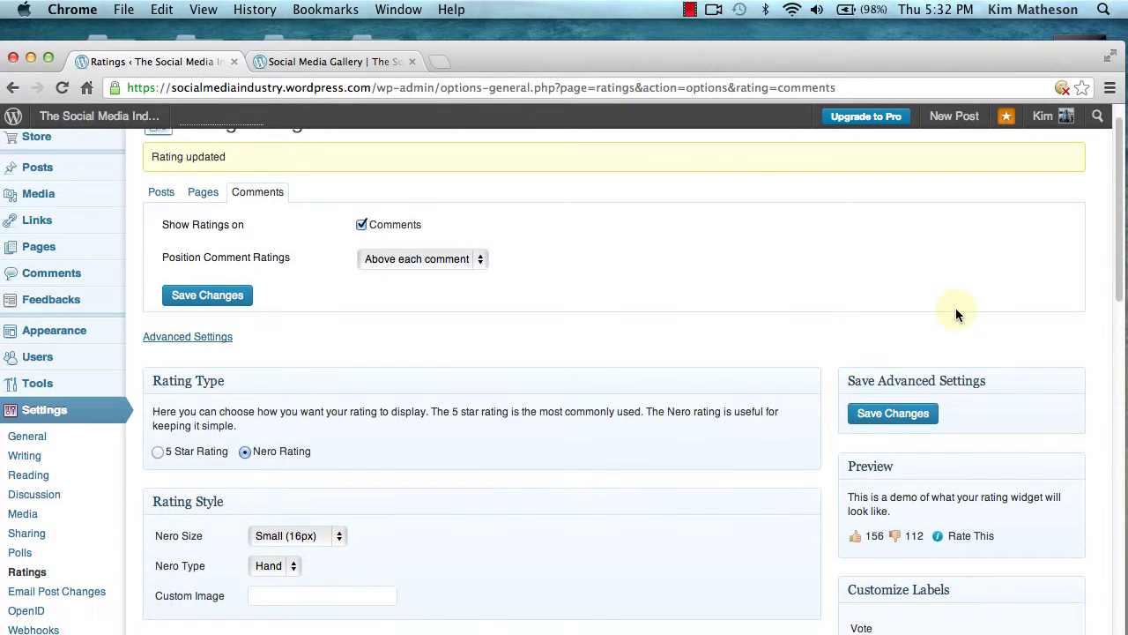
{"action": "scroll", "coordinate": [955, 308], "scroll_direction": "down", "scroll_amount": 1}
{"action": "scroll", "coordinate": [956, 313], "scroll_direction": "down", "scroll_amount": 2}
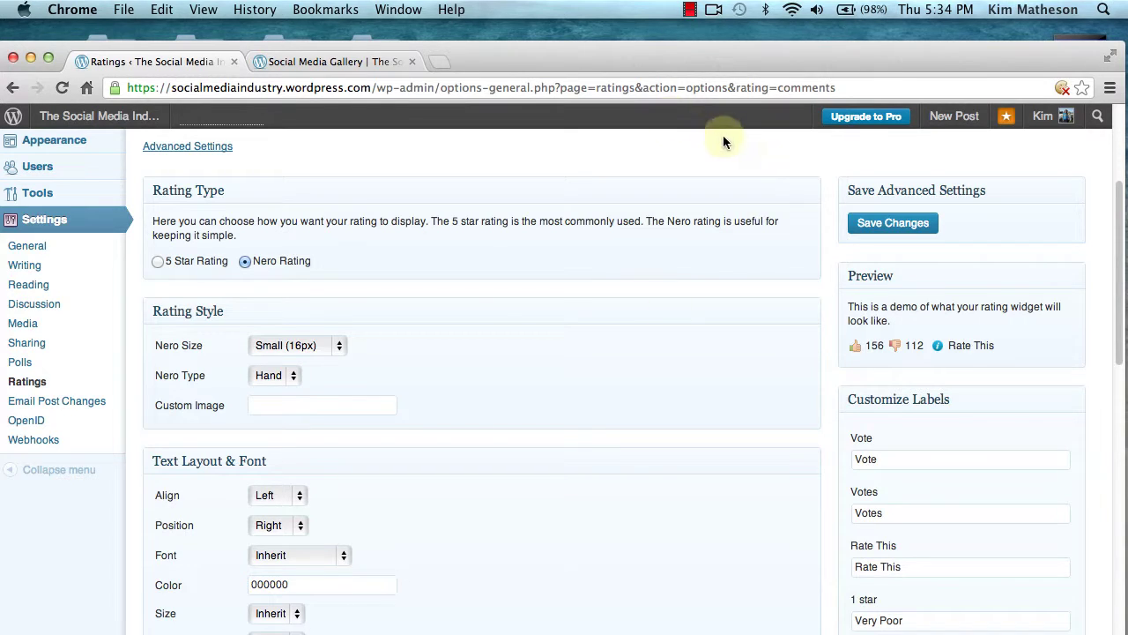
- Open the post "Becoming A Social Media Manager" from the live site's blog page and try the thumbs-down rating above its content
{"action": "left_click", "coordinate": [292, 62]}
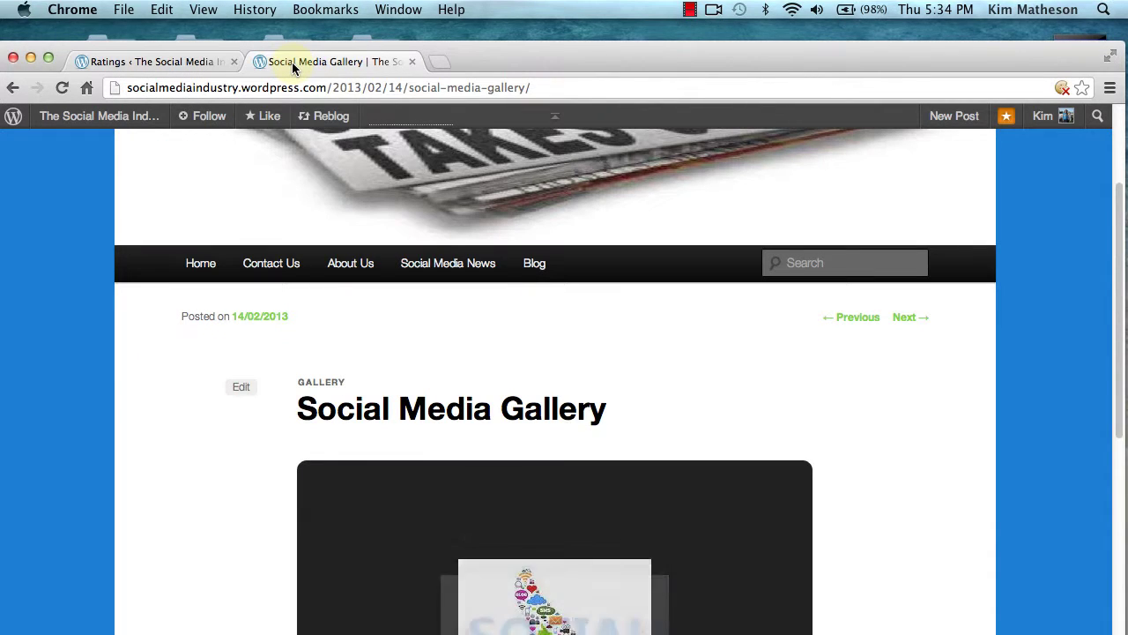
{"action": "left_click", "coordinate": [530, 274]}
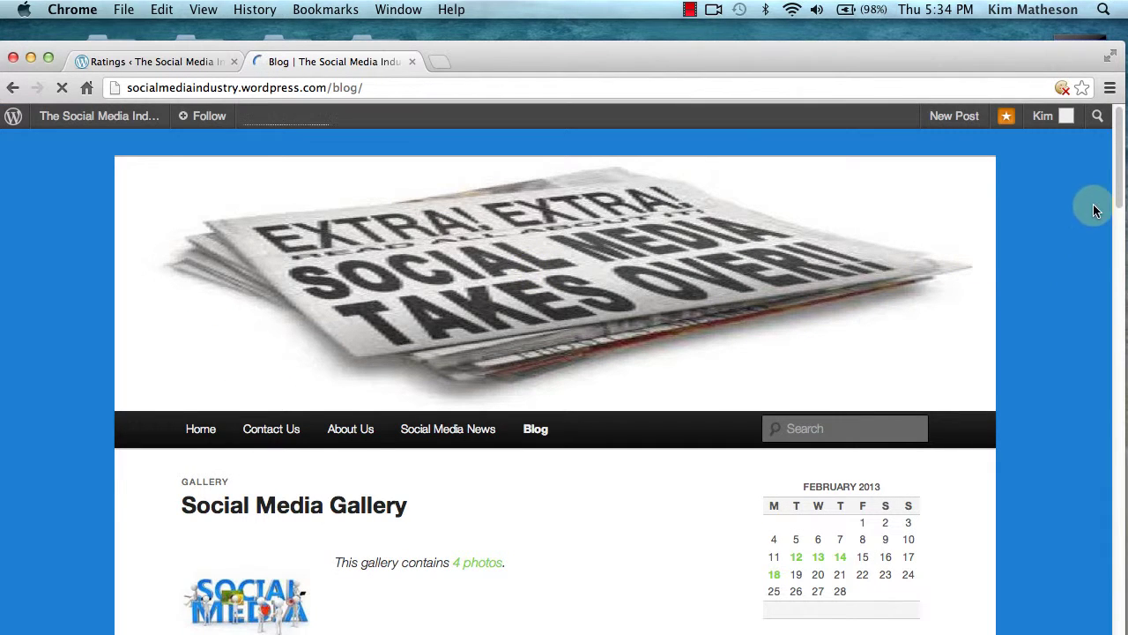
{"action": "scroll", "coordinate": [1108, 188], "scroll_direction": "down", "scroll_amount": 5}
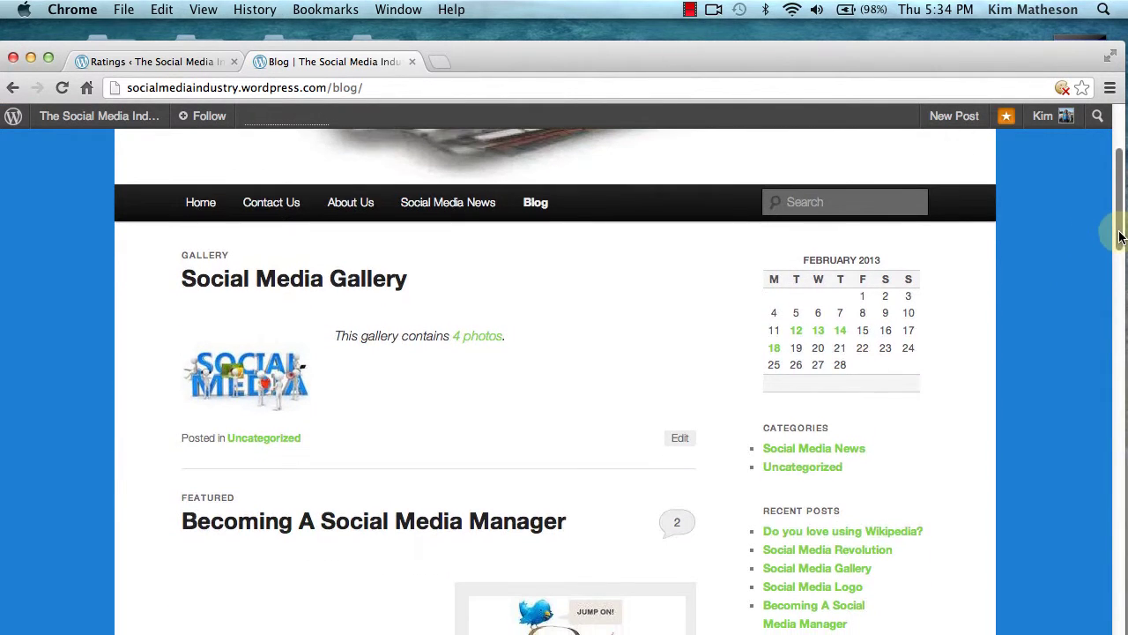
{"action": "scroll", "coordinate": [1119, 236], "scroll_direction": "down", "scroll_amount": 3}
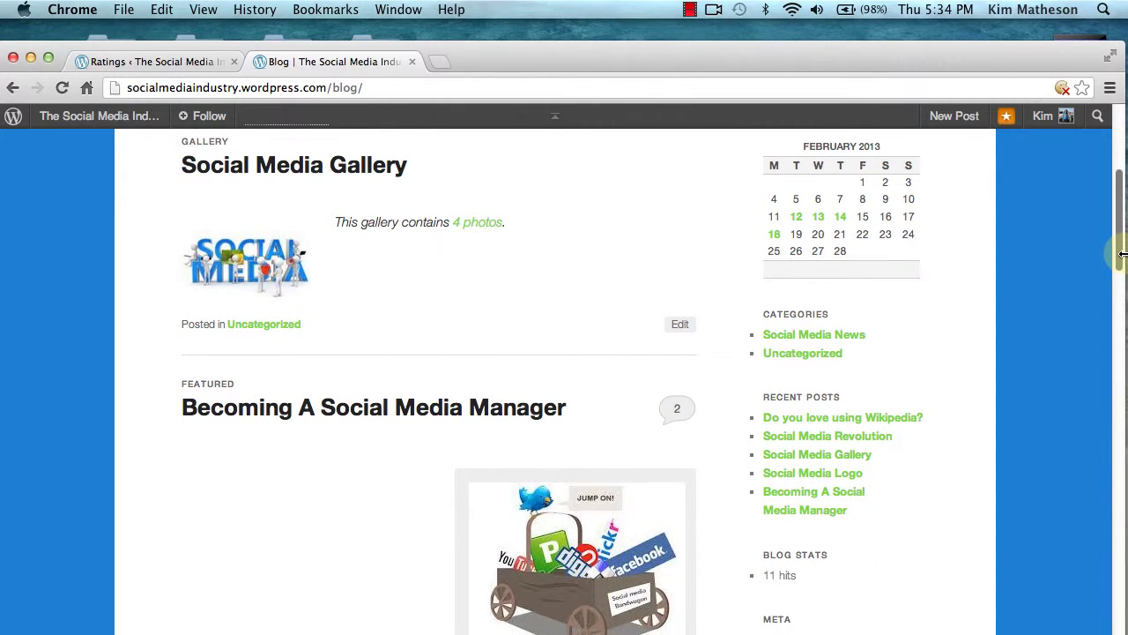
{"action": "scroll", "coordinate": [1119, 254], "scroll_direction": "down", "scroll_amount": 1}
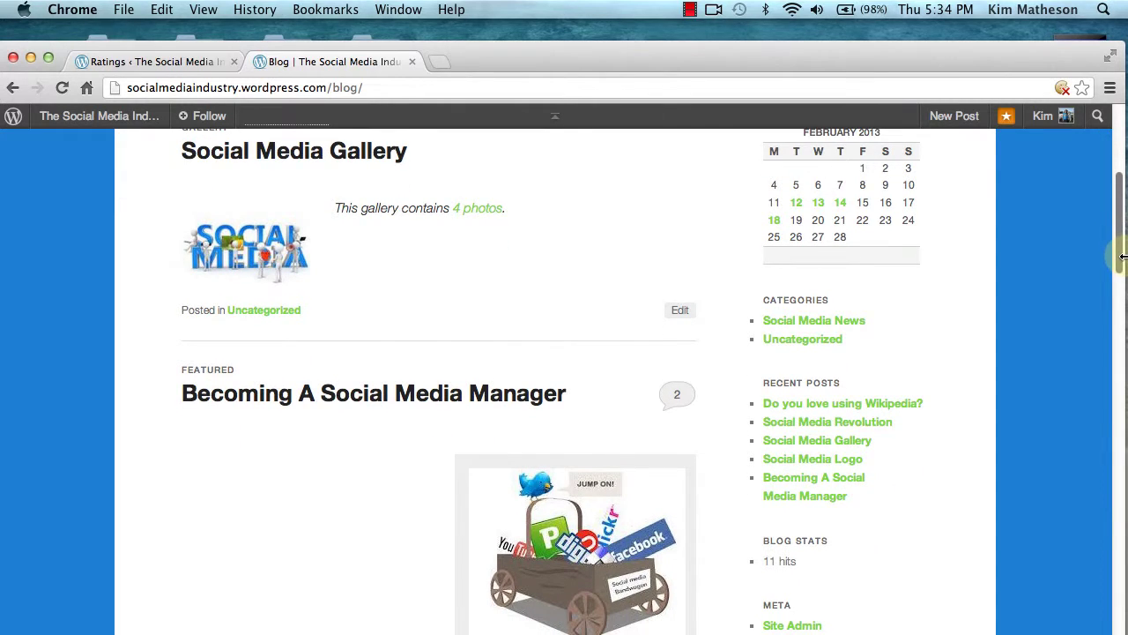
{"action": "left_click", "coordinate": [366, 397]}
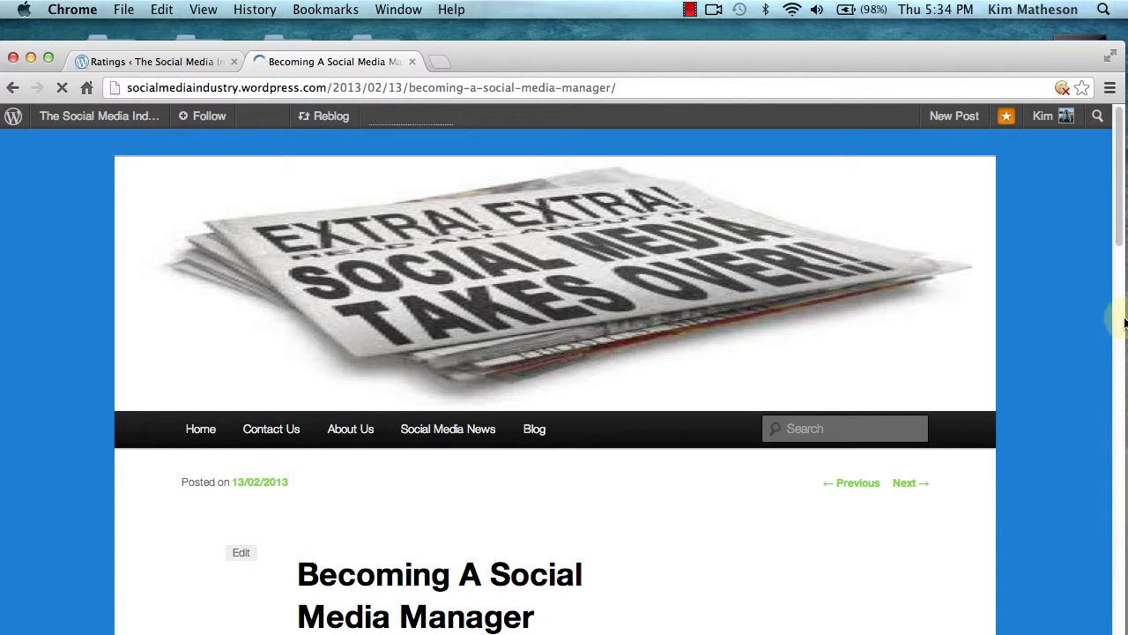
{"action": "left_click_drag", "start_coordinate": [1116, 202], "coordinate": [1124, 293]}
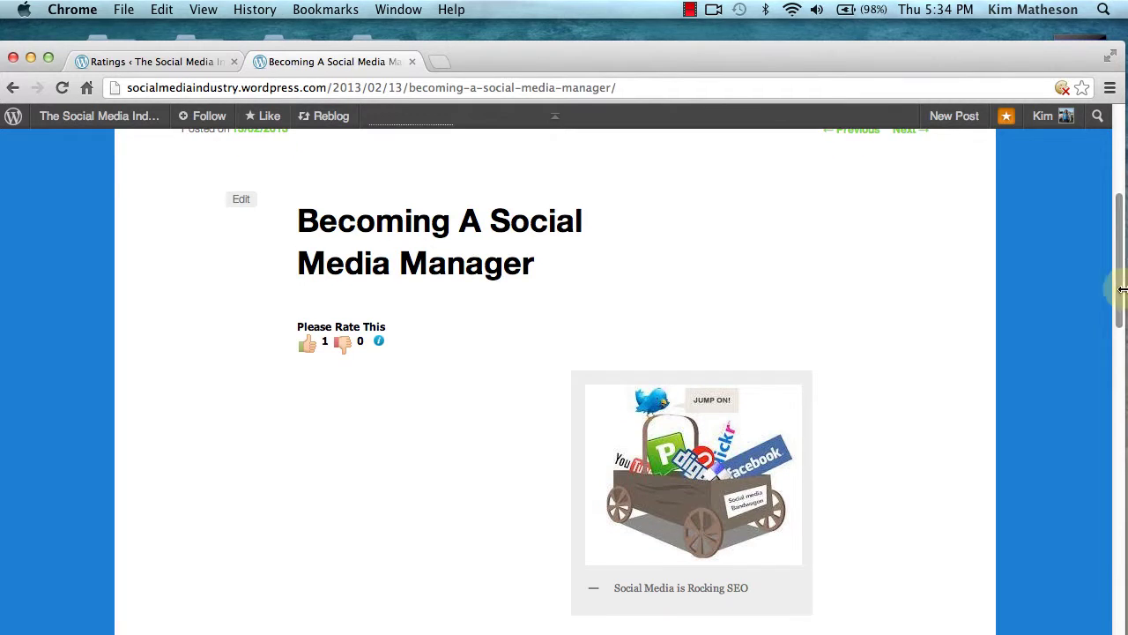
{"action": "left_click", "coordinate": [343, 346]}
- Give a thumbs-up rating to both comments beneath the "Becoming A Social Media Manager" post
{"action": "scroll", "coordinate": [365, 357], "scroll_direction": "down", "scroll_amount": 15}
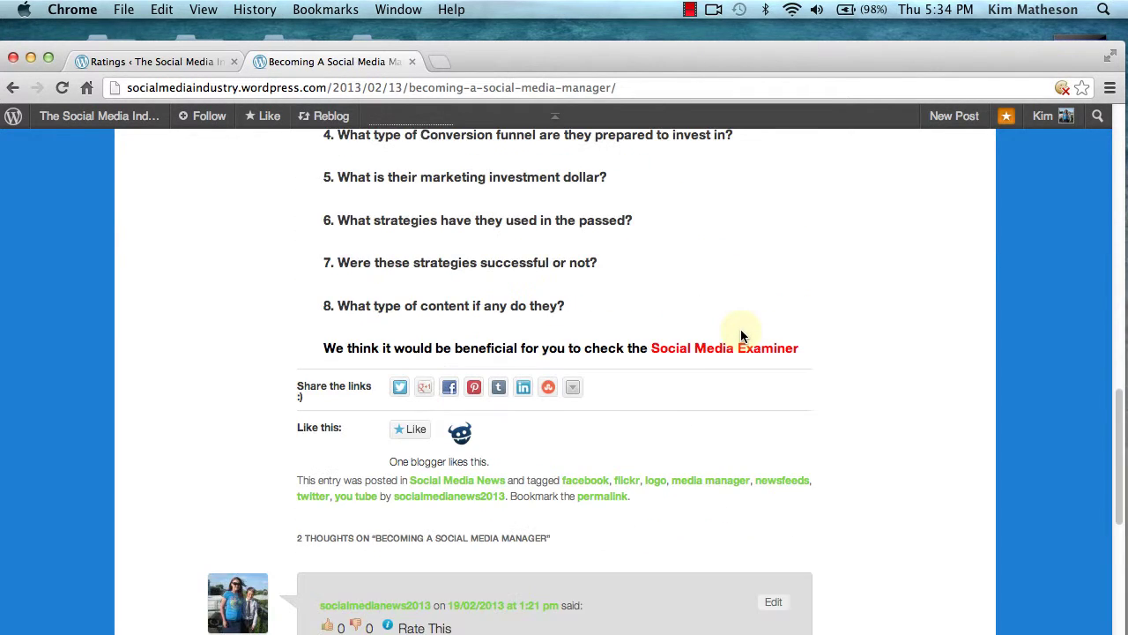
{"action": "scroll", "coordinate": [741, 332], "scroll_direction": "down", "scroll_amount": 5}
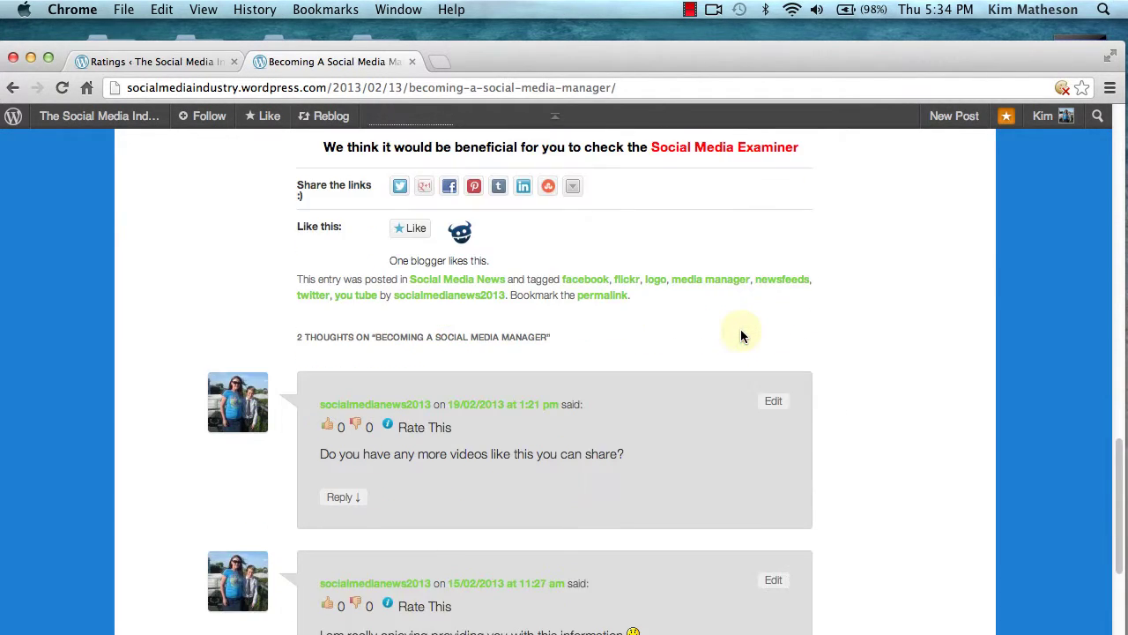
{"action": "scroll", "coordinate": [722, 344], "scroll_direction": "down", "scroll_amount": 1}
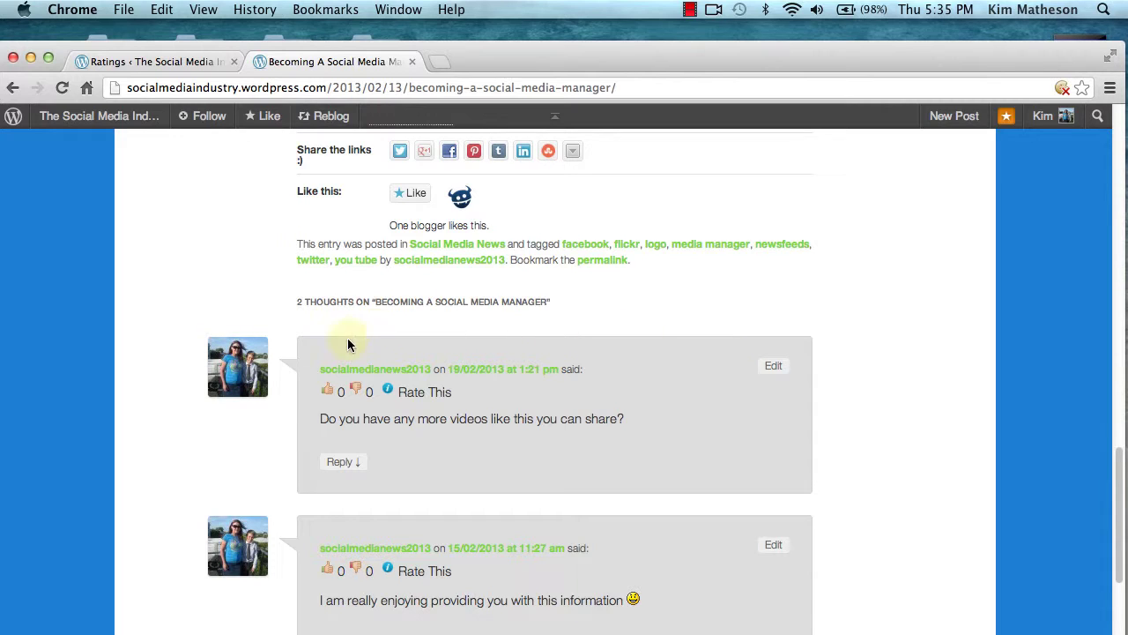
{"action": "left_click", "coordinate": [328, 393]}
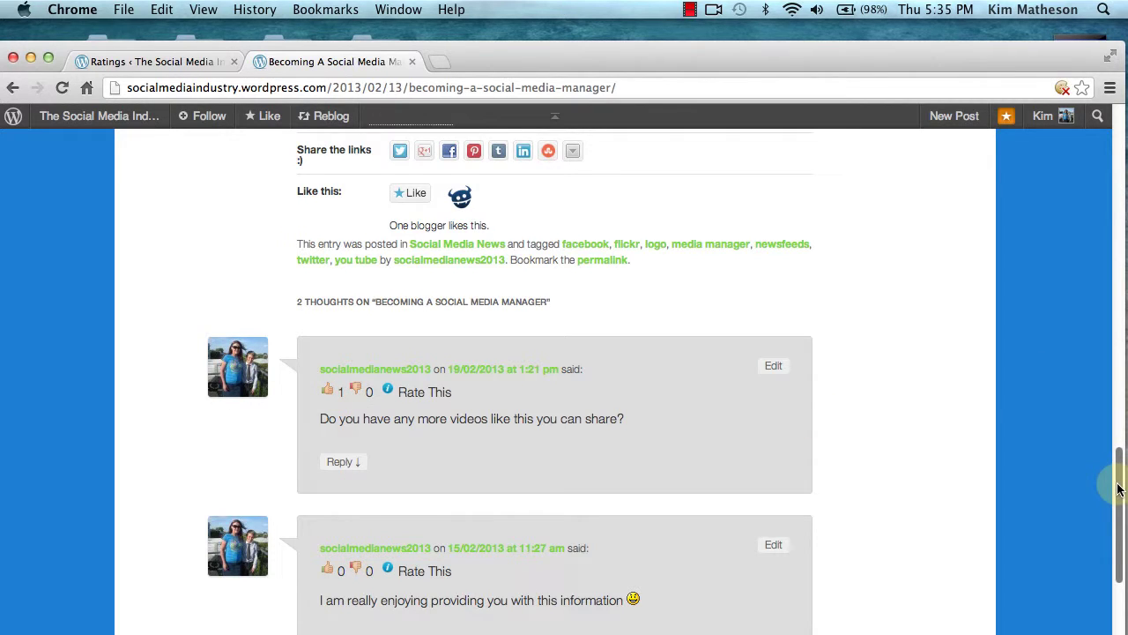
{"action": "scroll", "coordinate": [1118, 488], "scroll_direction": "down", "scroll_amount": 3}
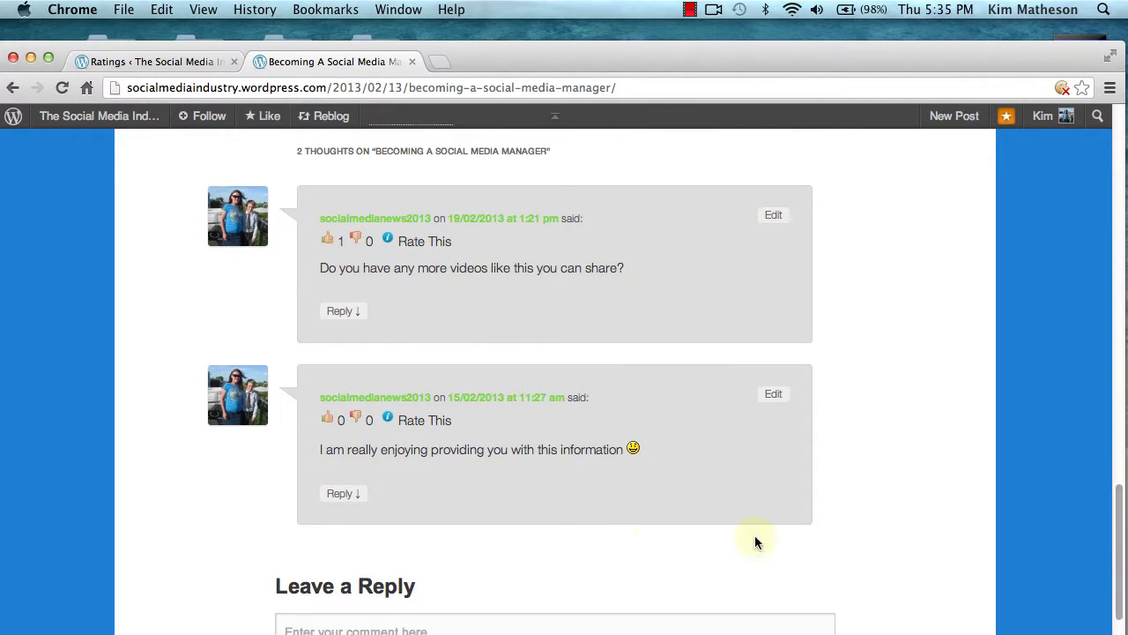
{"action": "left_click", "coordinate": [328, 421]}
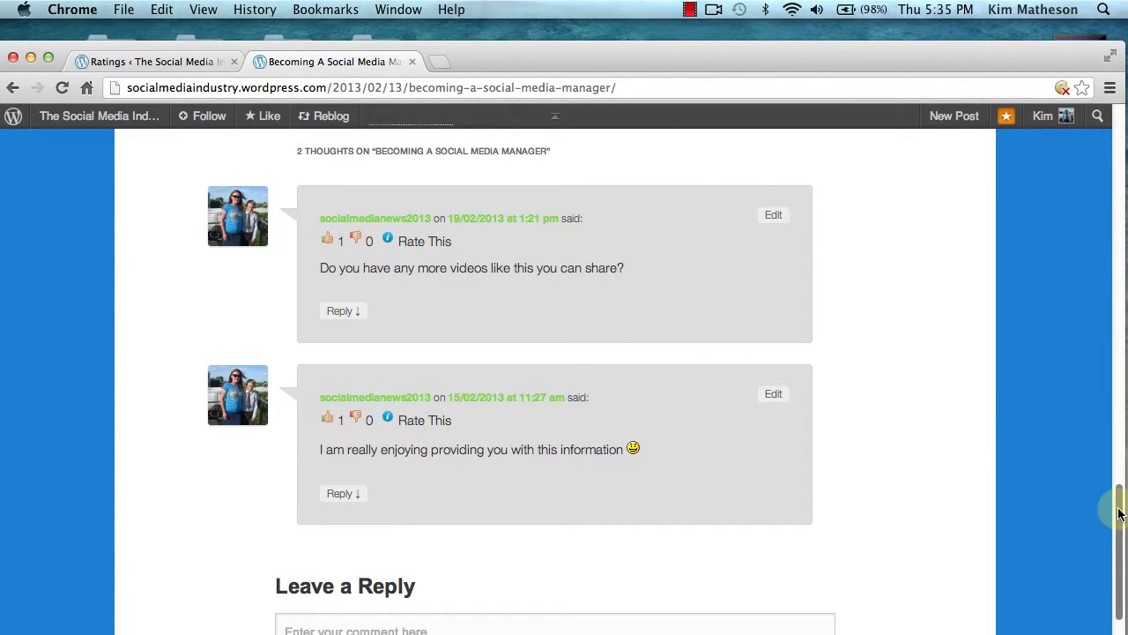
{"action": "left_click_drag", "start_coordinate": [1120, 513], "coordinate": [1109, 181]}
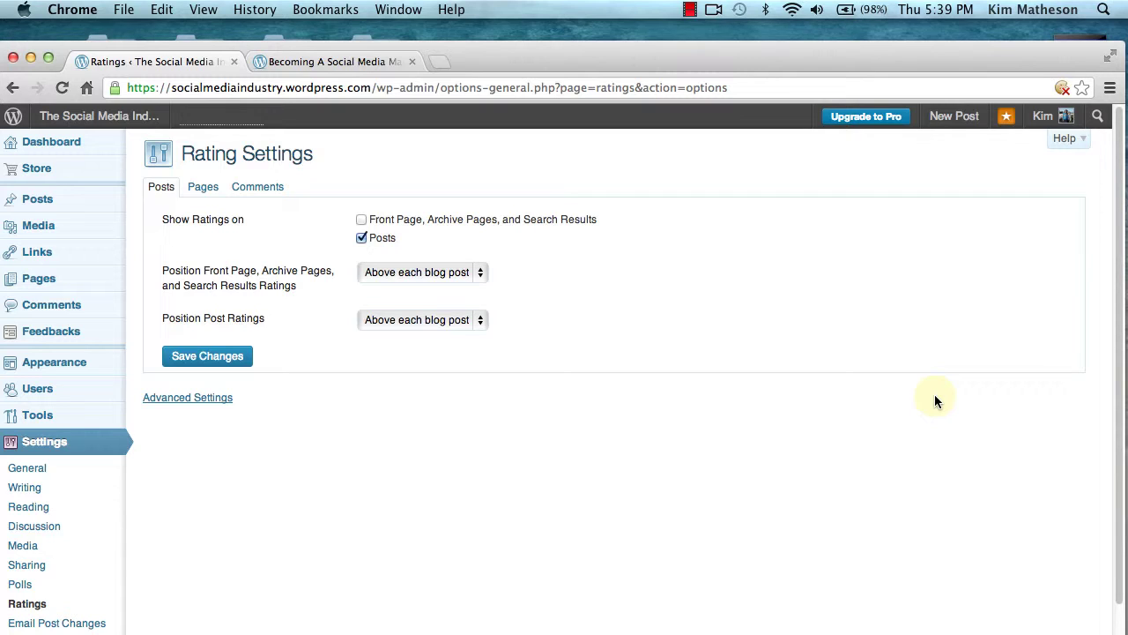
- Open the poll settings and try to import a Polldaddy account with the email address and password left empty
{"action": "left_click", "coordinate": [25, 589]}
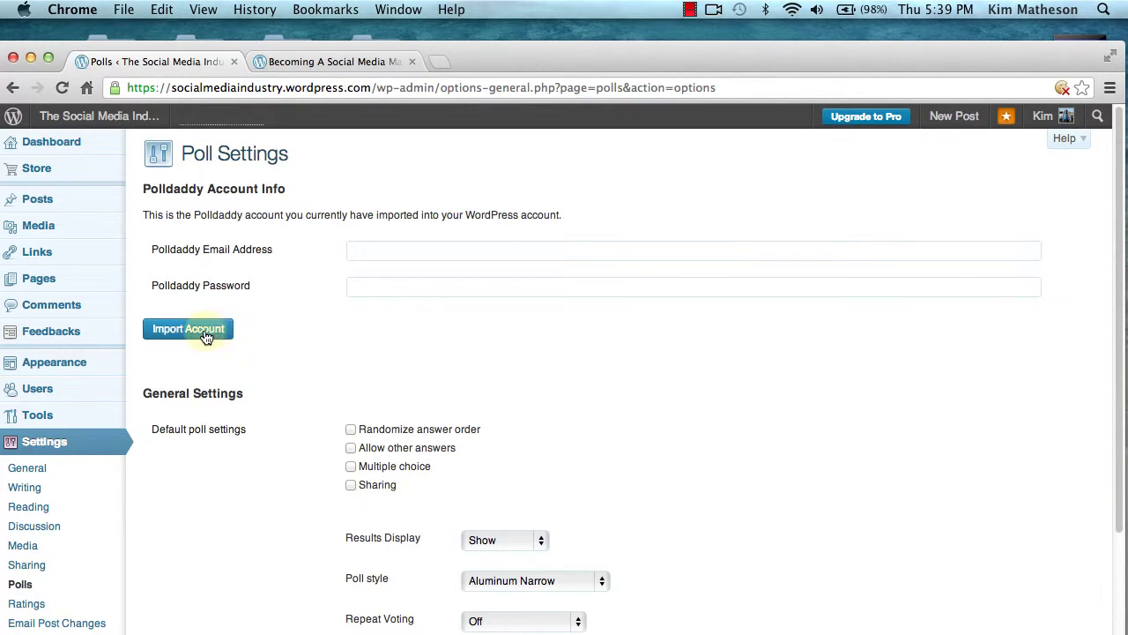
{"action": "left_click", "coordinate": [213, 333]}
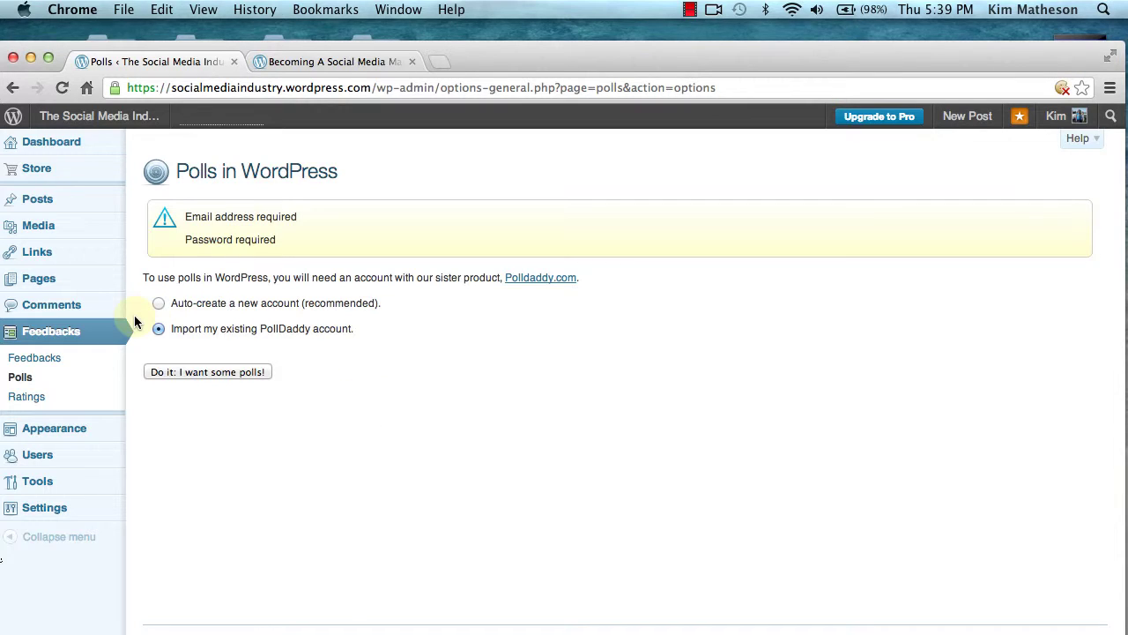
- Choose to auto-create a new Polldaddy account and submit the request for polls
{"action": "left_click", "coordinate": [159, 303]}
{"action": "left_click", "coordinate": [196, 373]}
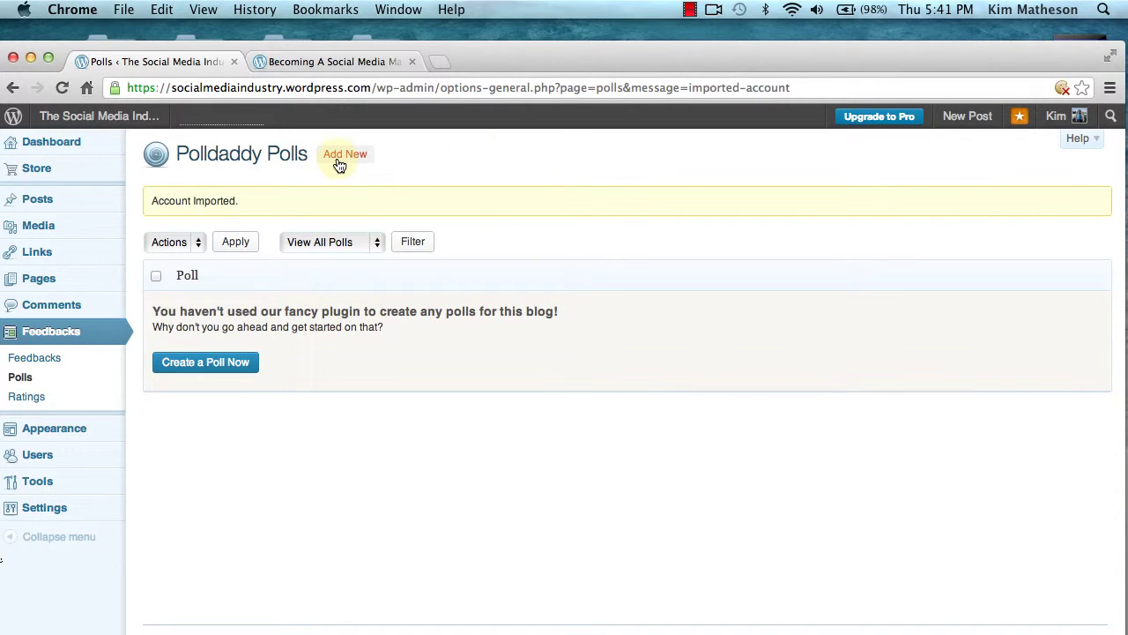
- Review the filter choices and the bulk actions offered for the Polldaddy polls list
{"action": "left_click", "coordinate": [378, 249]}
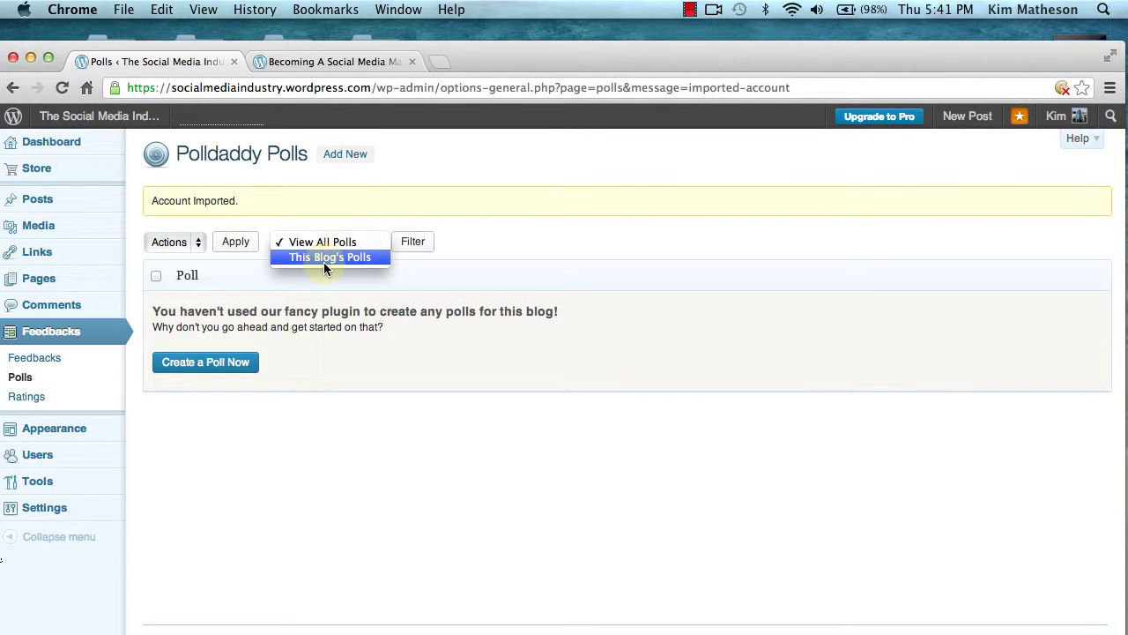
{"action": "left_click", "coordinate": [485, 236]}
{"action": "left_click", "coordinate": [197, 247]}
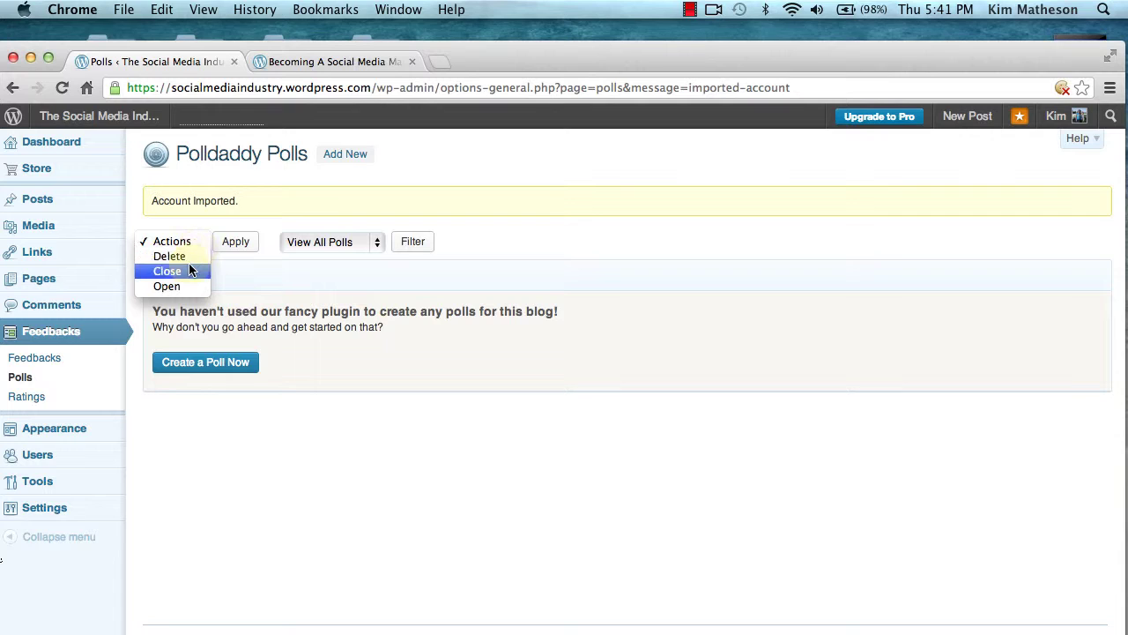
{"action": "left_click", "coordinate": [543, 246]}
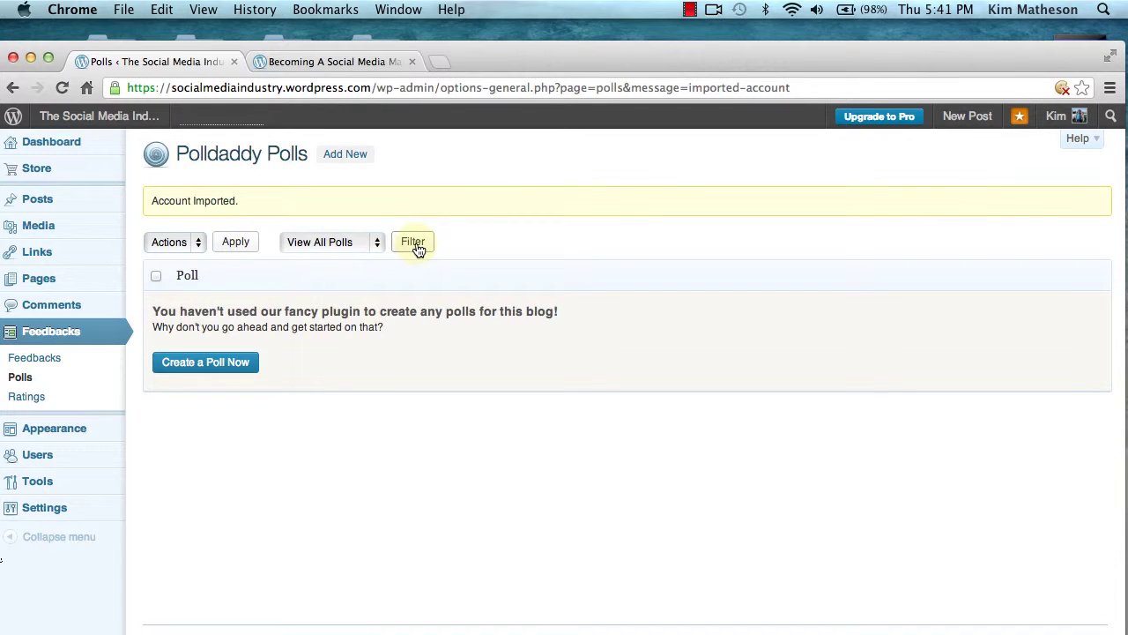
- Create a new poll and set its question to "What is your favorite type of Social Media Platform"
{"action": "left_click", "coordinate": [211, 365]}
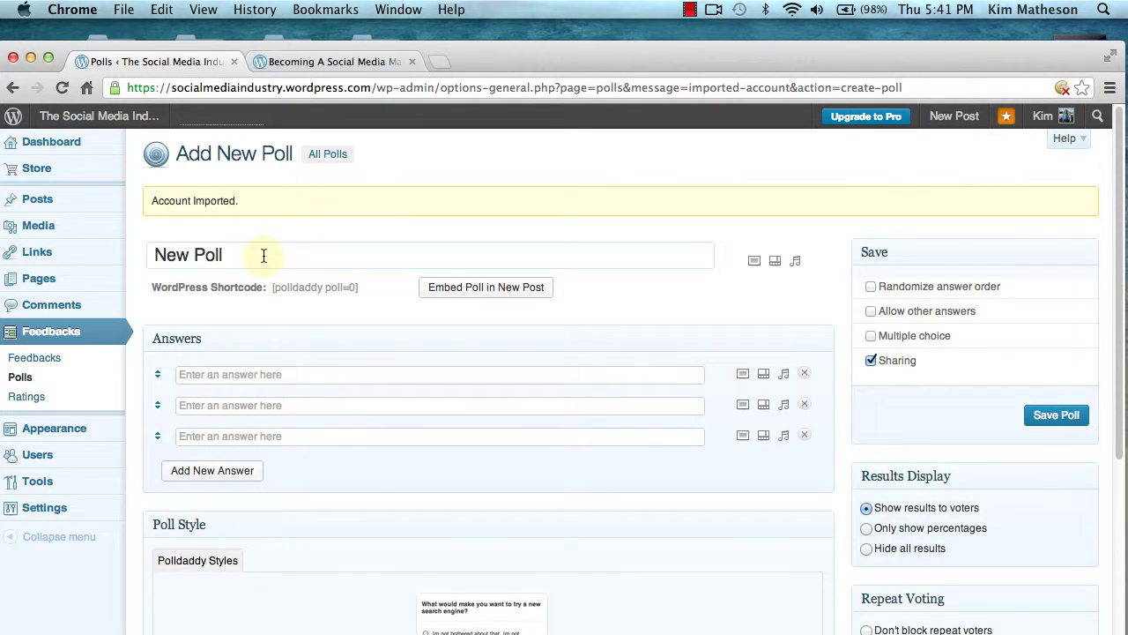
{"action": "left_click_drag", "start_coordinate": [264, 255], "coordinate": [129, 252]}
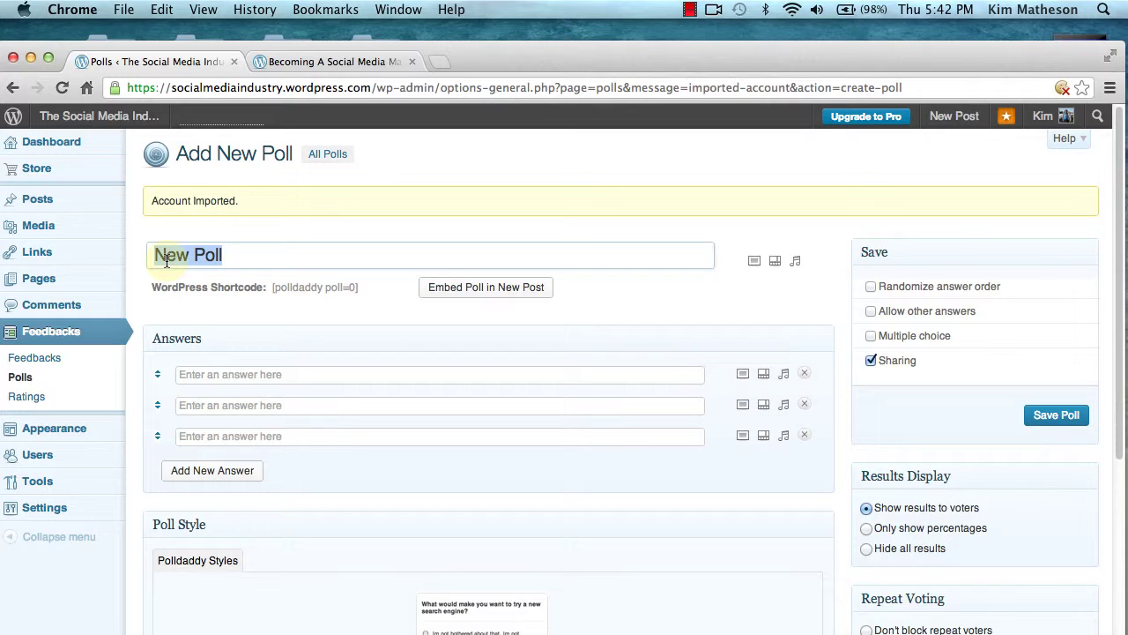
{"action": "type", "text": "What i"}
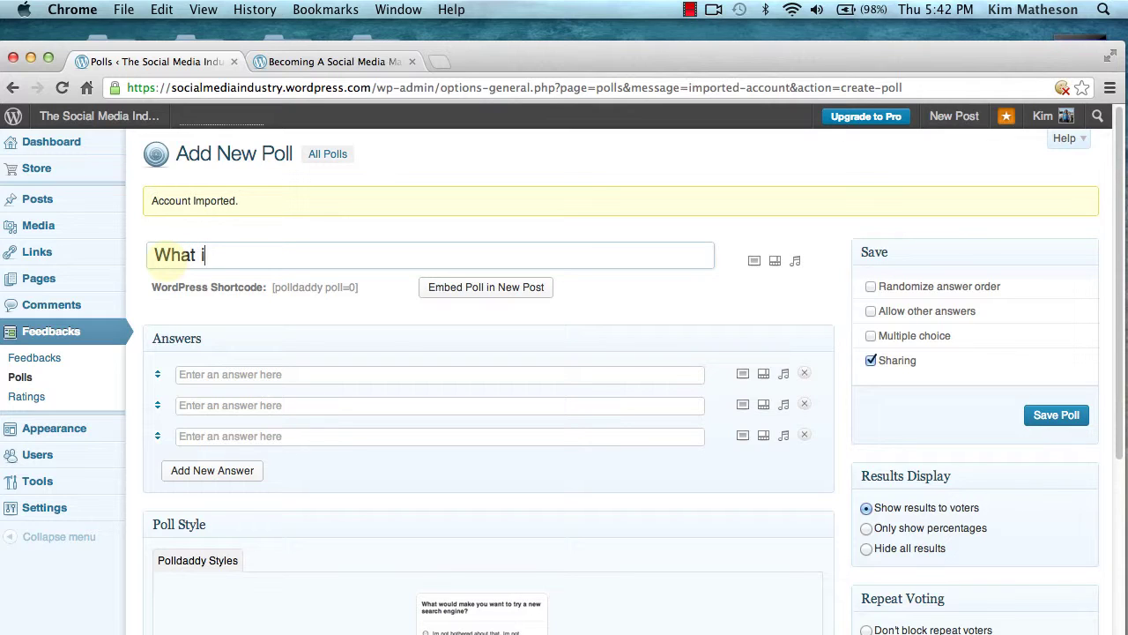
{"action": "type", "text": "s your favo"}
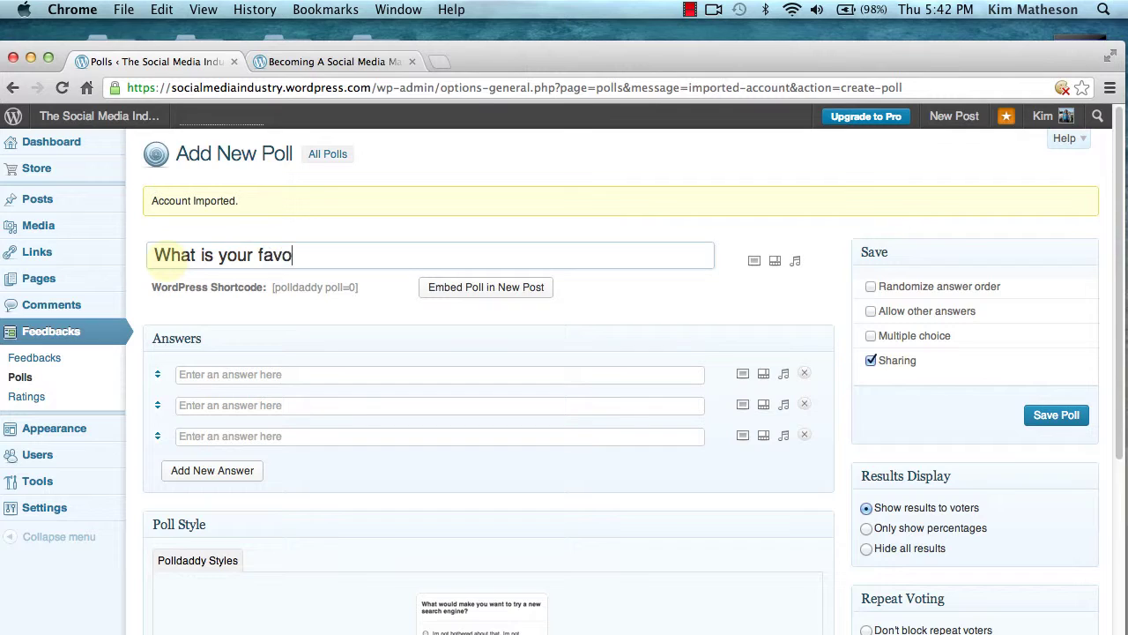
{"action": "type", "text": "urite type of"}
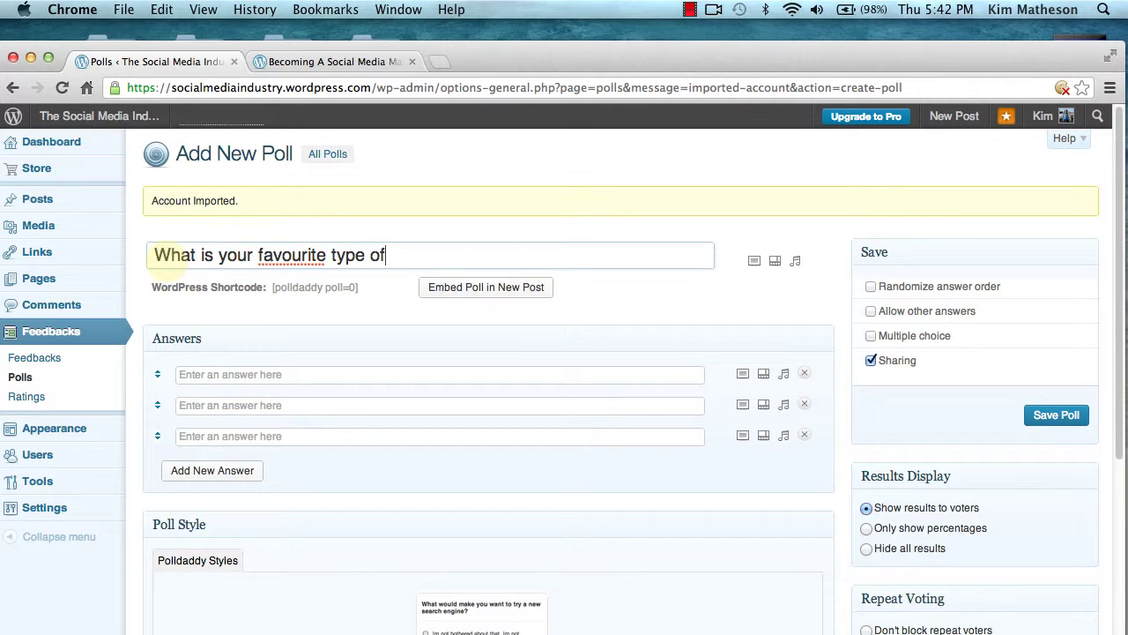
{"action": "key", "text": "BackSpace"}
{"action": "key", "text": "BackSpace"}
{"action": "key", "text": "BackSpace"}
{"action": "key", "text": "BackSpace"}
{"action": "key", "text": "BackSpace"}
{"action": "key", "text": "BackSpace"}
{"action": "key", "text": "BackSpace"}
{"action": "key", "text": "BackSpace"}
{"action": "key", "text": "BackSpace"}
{"action": "key", "text": "BackSpace"}
{"action": "key", "text": "BackSpace"}
{"action": "key", "text": "BackSpace"}
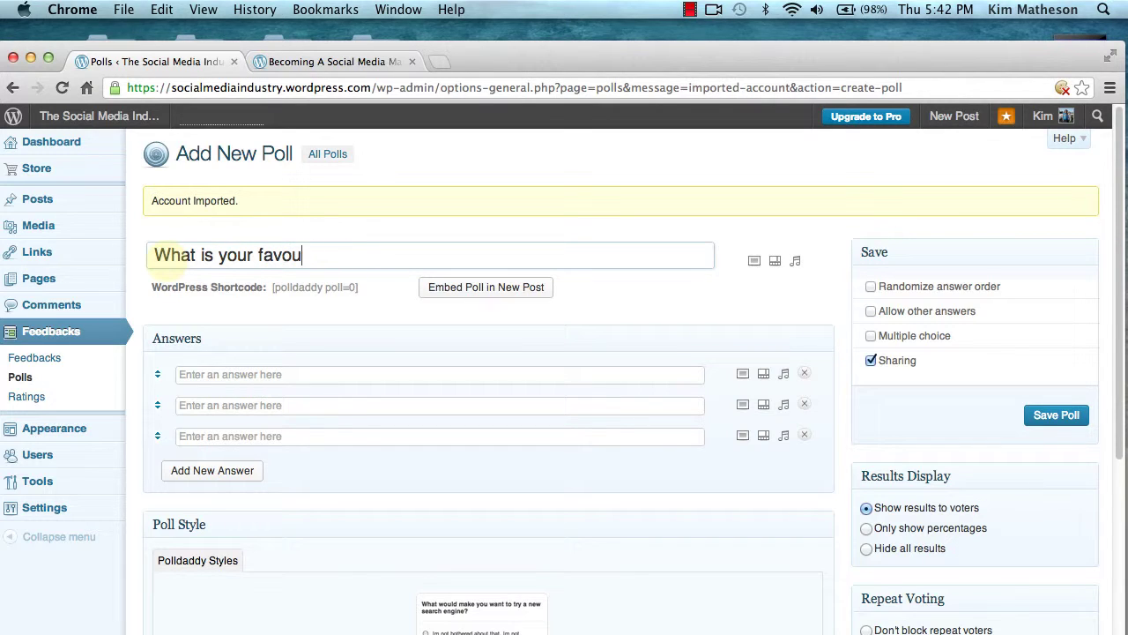
{"action": "key", "text": "BackSpace"}
{"action": "type", "text": "ur"}
{"action": "type", "text": "ite type of "}
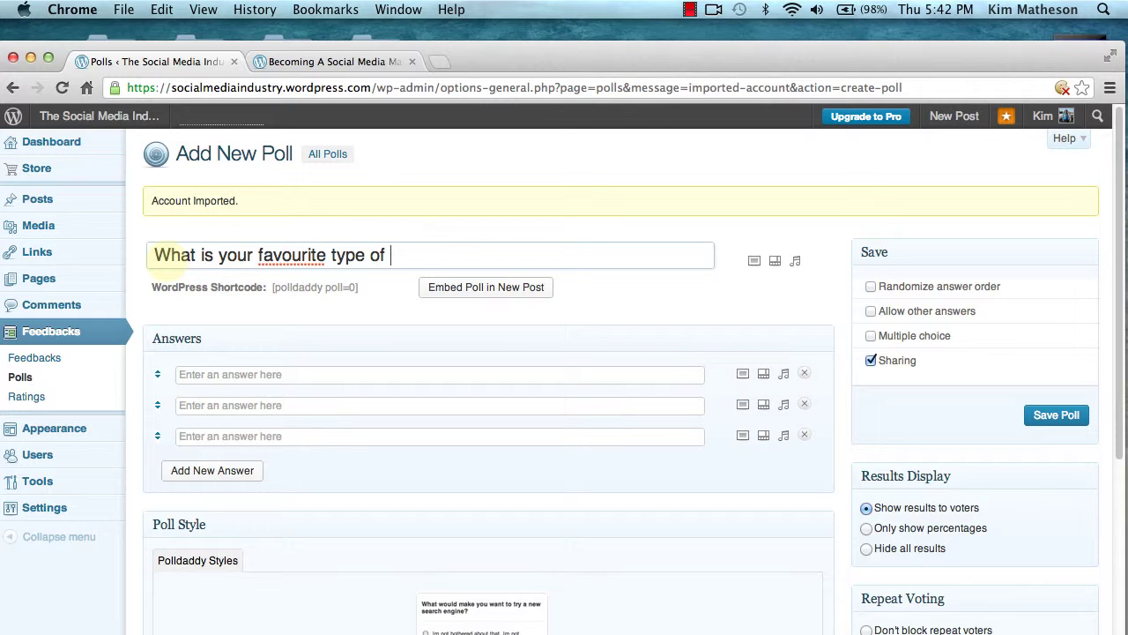
{"action": "type", "text": "Social M"}
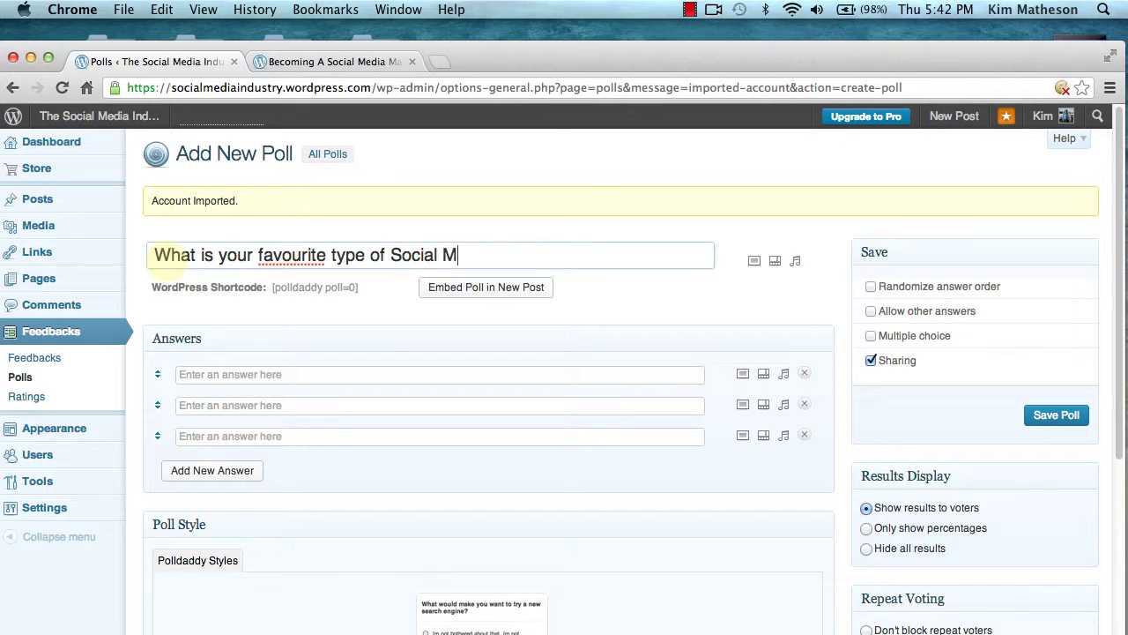
{"action": "type", "text": "edia Plat"}
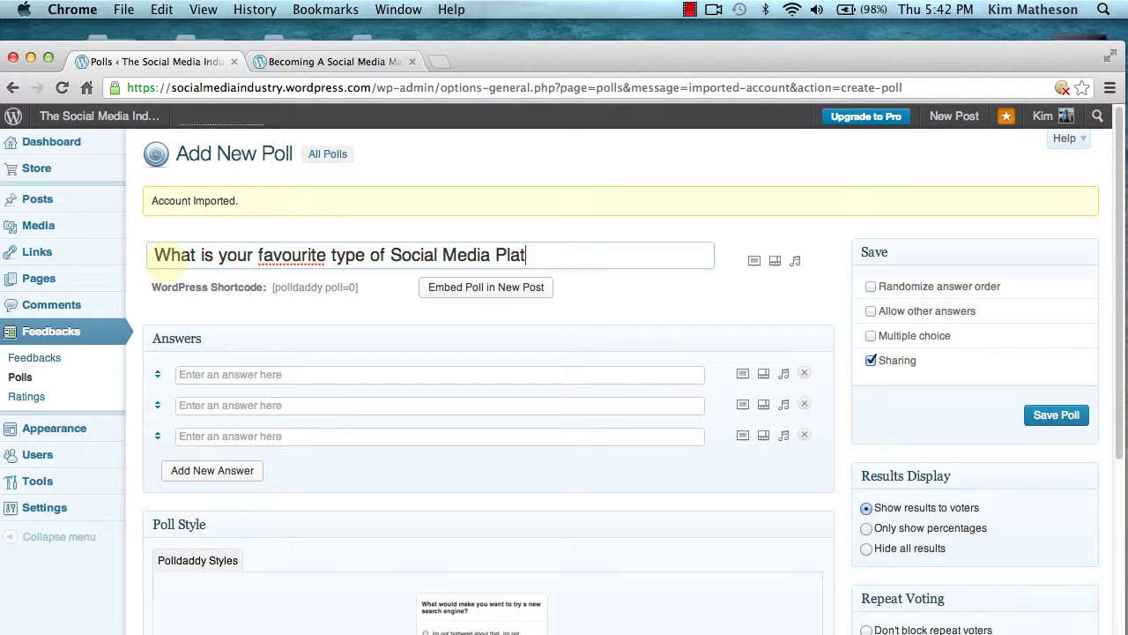
{"action": "type", "text": "form"}
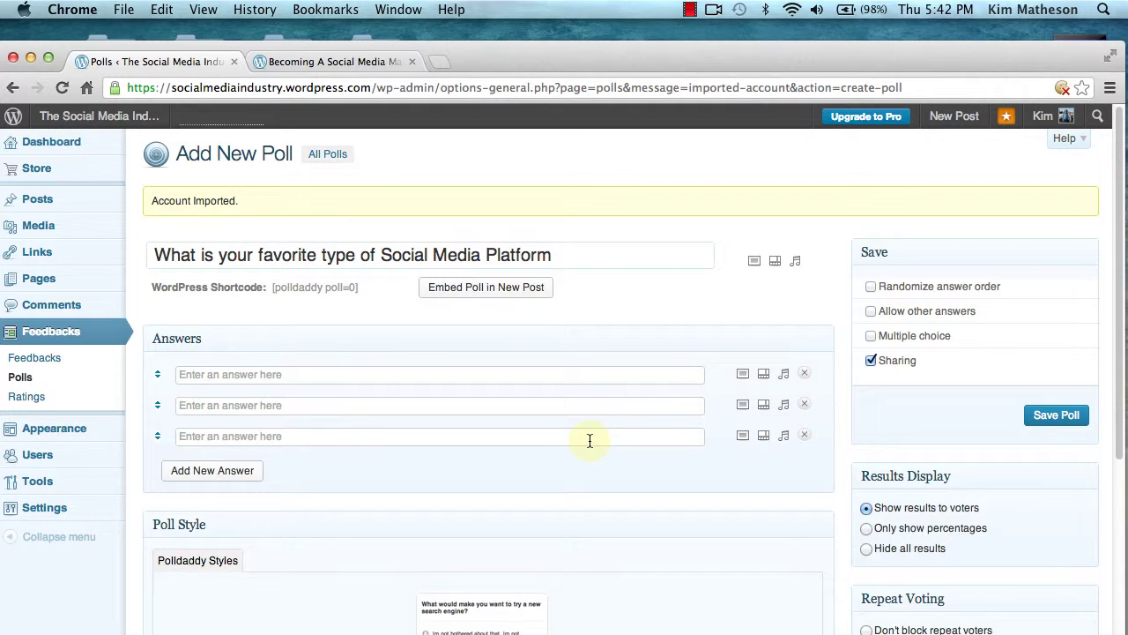
- Fill in the poll's first three answers as Facebook, Twitter and LinkedIn
{"action": "left_click", "coordinate": [289, 373]}
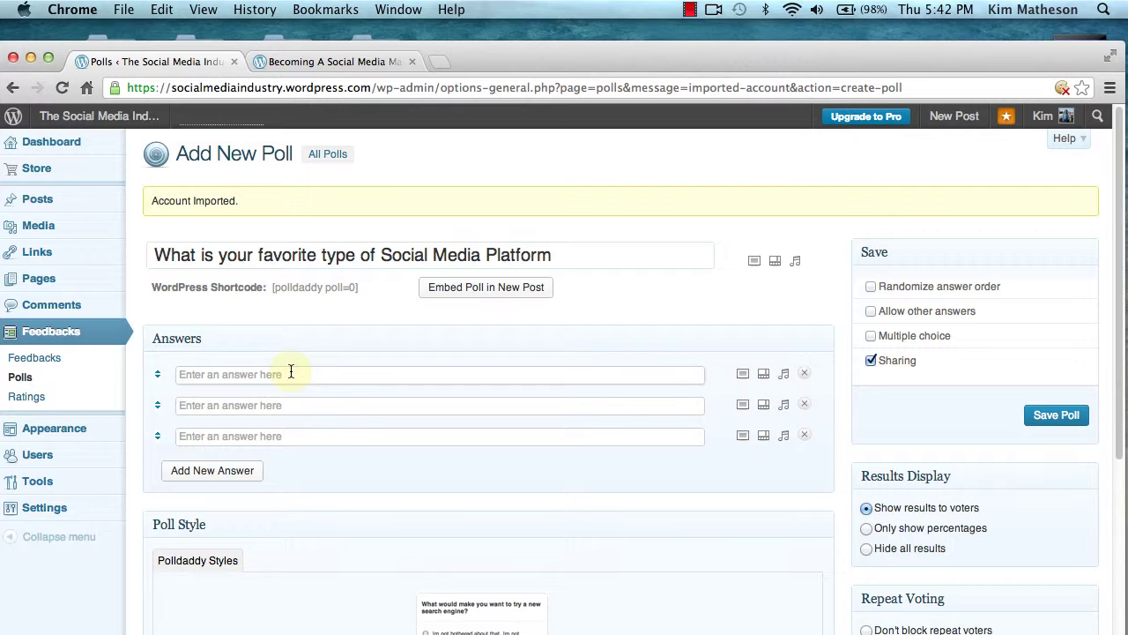
{"action": "type", "text": "Facebook"}
{"action": "left_click", "coordinate": [282, 406]}
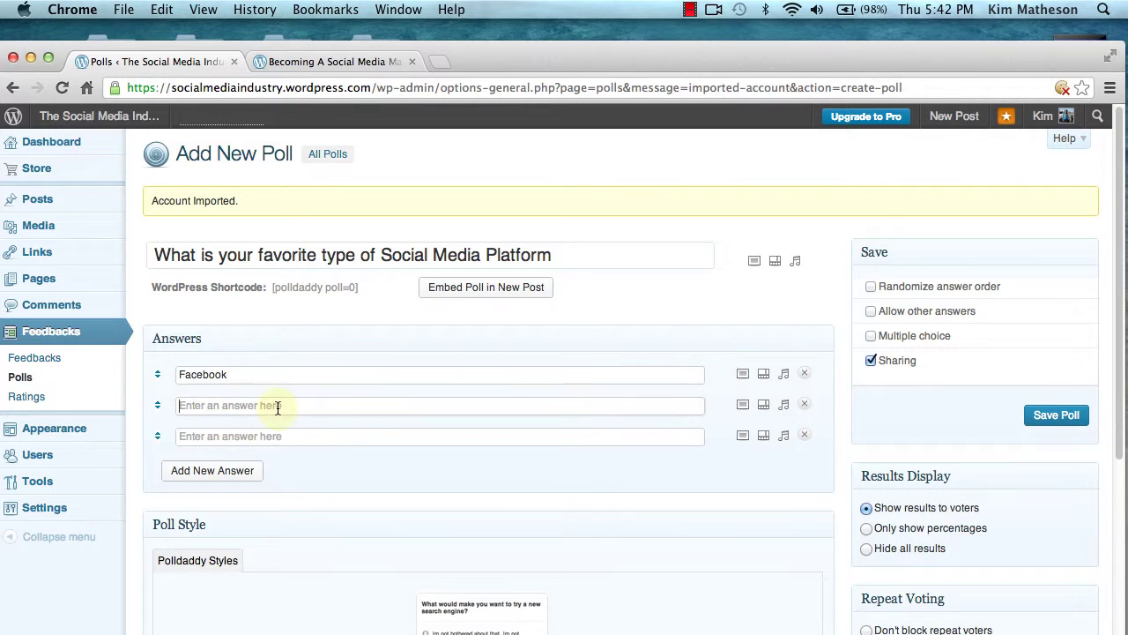
{"action": "type", "text": "Twitter"}
{"action": "type", "text": "LinkedIn"}
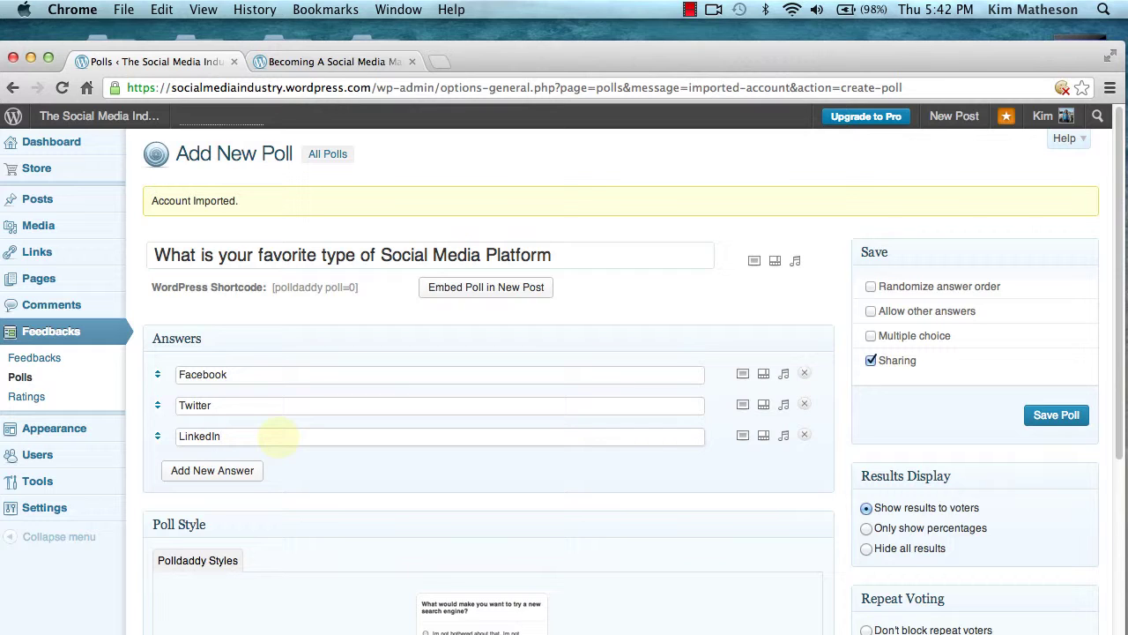
- Add two more answers to the poll: Googleplus and Youtube
{"action": "left_click", "coordinate": [202, 474]}
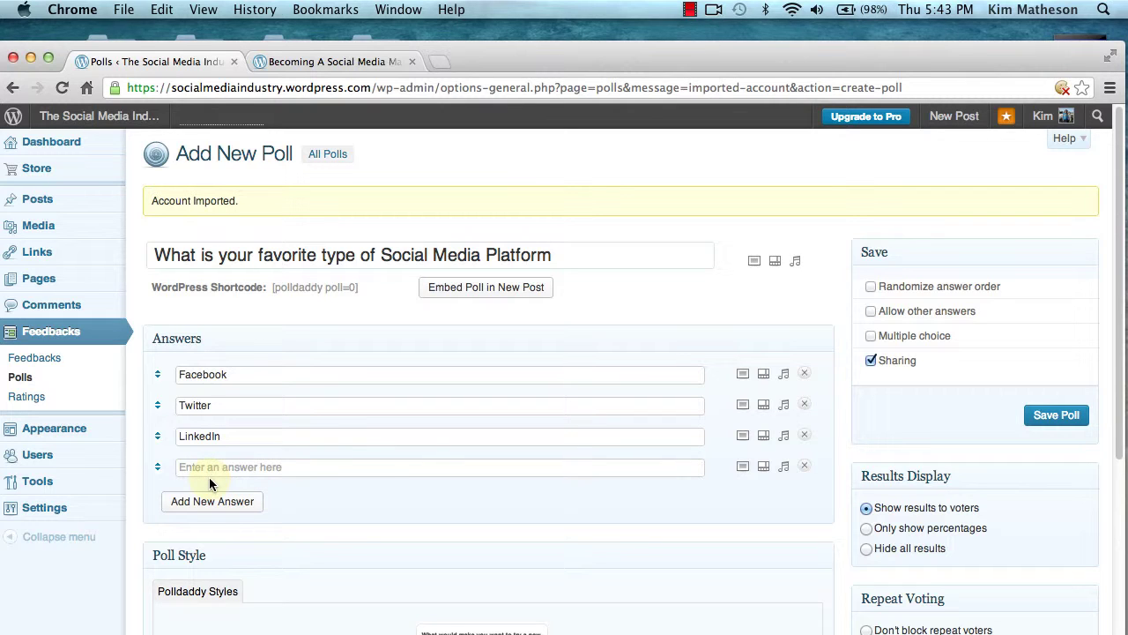
{"action": "type", "text": "Googleplus"}
{"action": "left_click", "coordinate": [183, 500]}
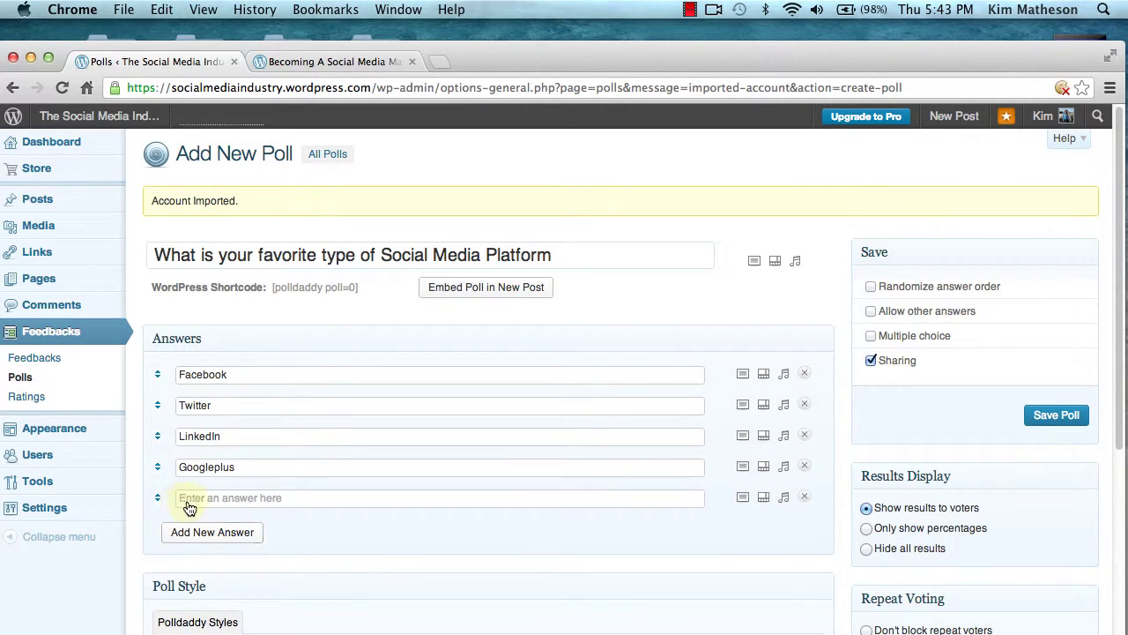
{"action": "left_click", "coordinate": [191, 498]}
{"action": "type", "text": "Youtube"}
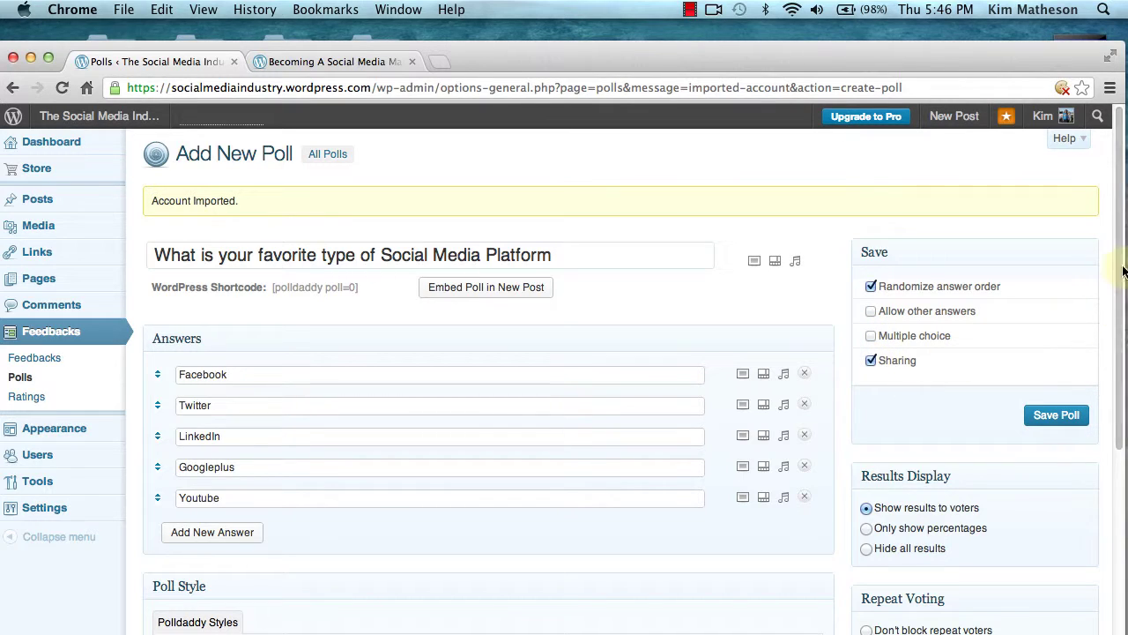
- Browse the poll styles from Plain White through Plain Black and Paper to Skull Dark, and return to Plain White
{"action": "left_click_drag", "start_coordinate": [1116, 276], "coordinate": [1089, 468]}
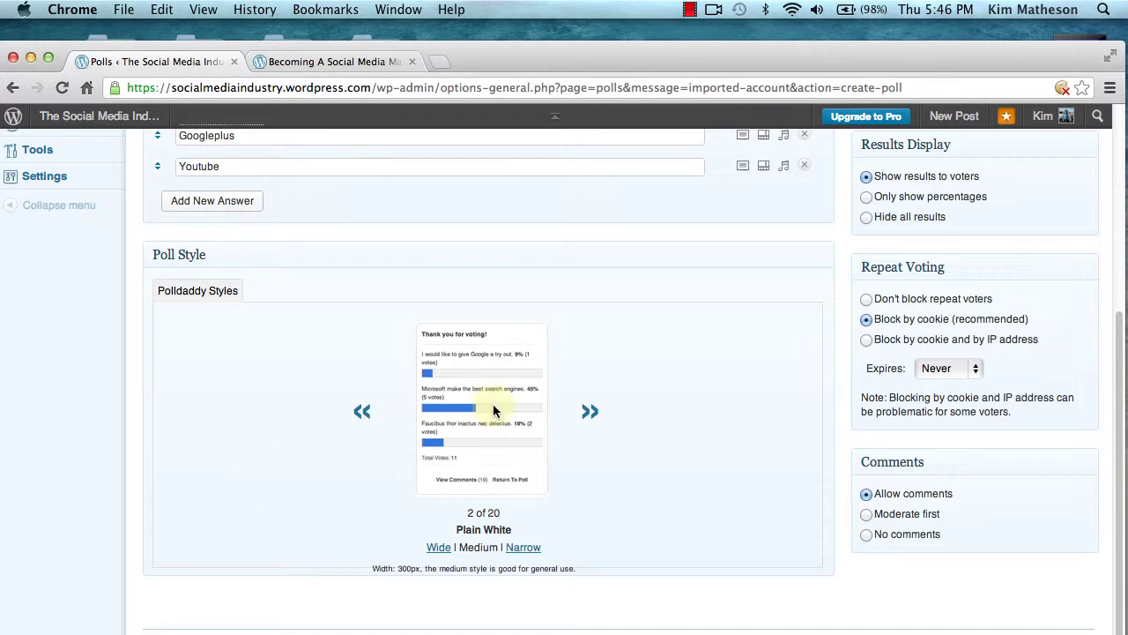
{"action": "left_click", "coordinate": [588, 414]}
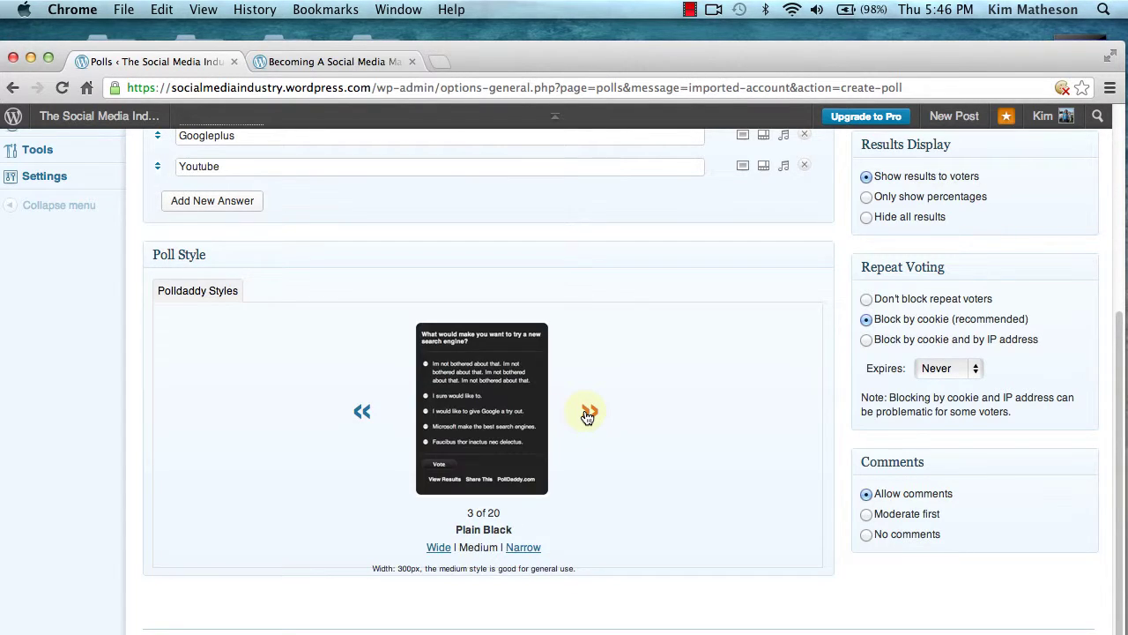
{"action": "left_click", "coordinate": [588, 415]}
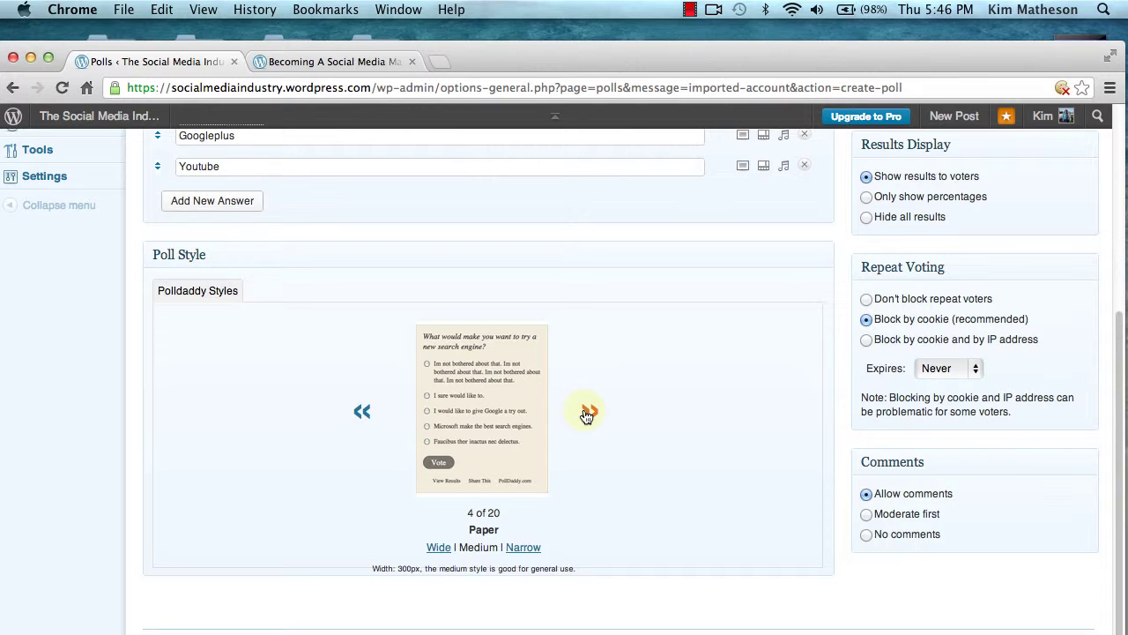
{"action": "left_click", "coordinate": [588, 414]}
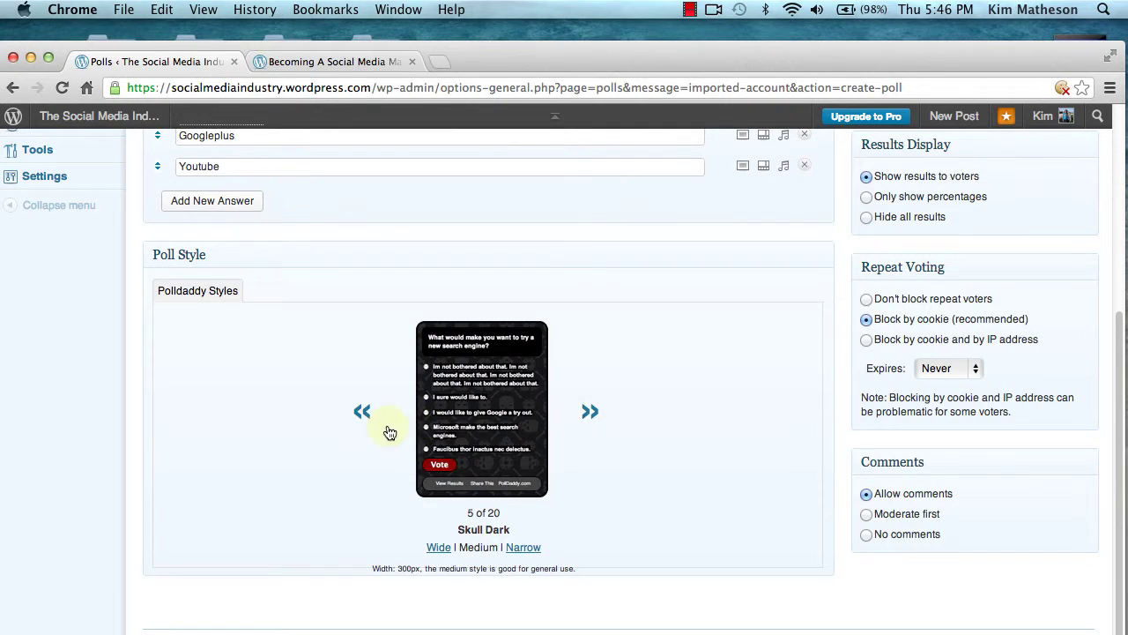
{"action": "left_click", "coordinate": [353, 414]}
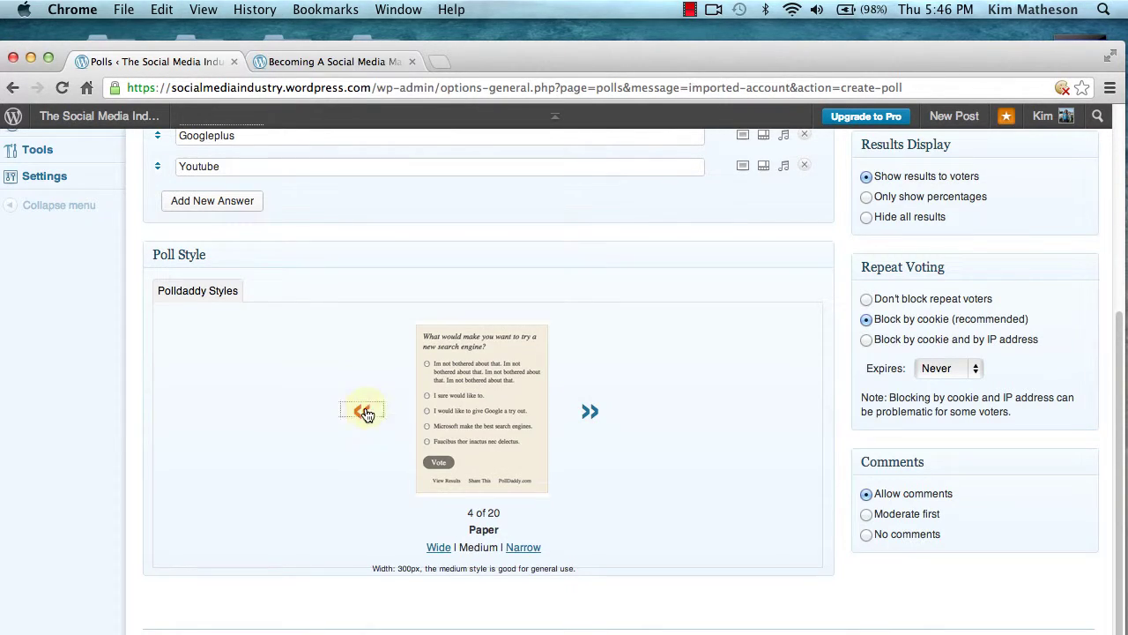
{"action": "left_click", "coordinate": [364, 411]}
{"action": "left_click", "coordinate": [365, 412]}
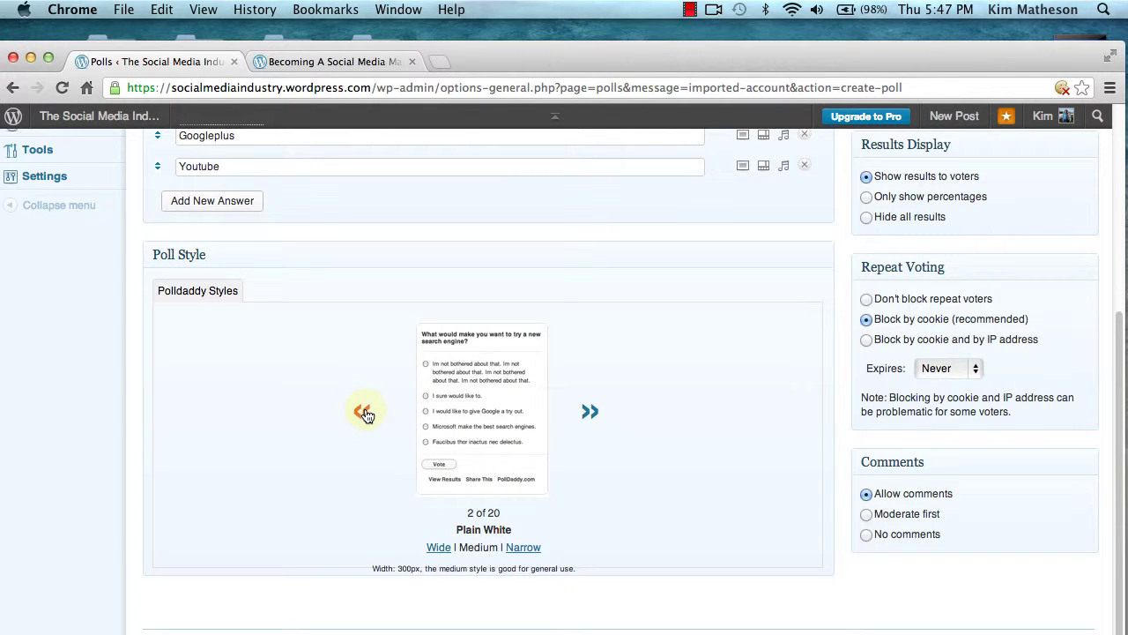
- Compare the Wide, Medium and Narrow widths of the Plain White poll style and go back to Medium
{"action": "left_click", "coordinate": [438, 549]}
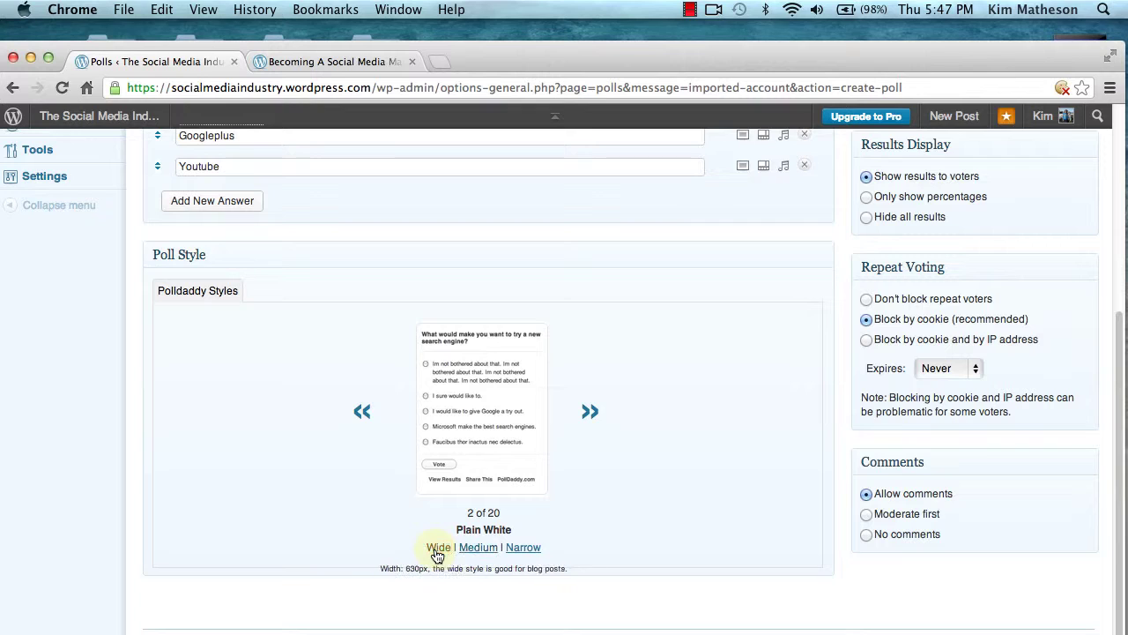
{"action": "left_click", "coordinate": [475, 551]}
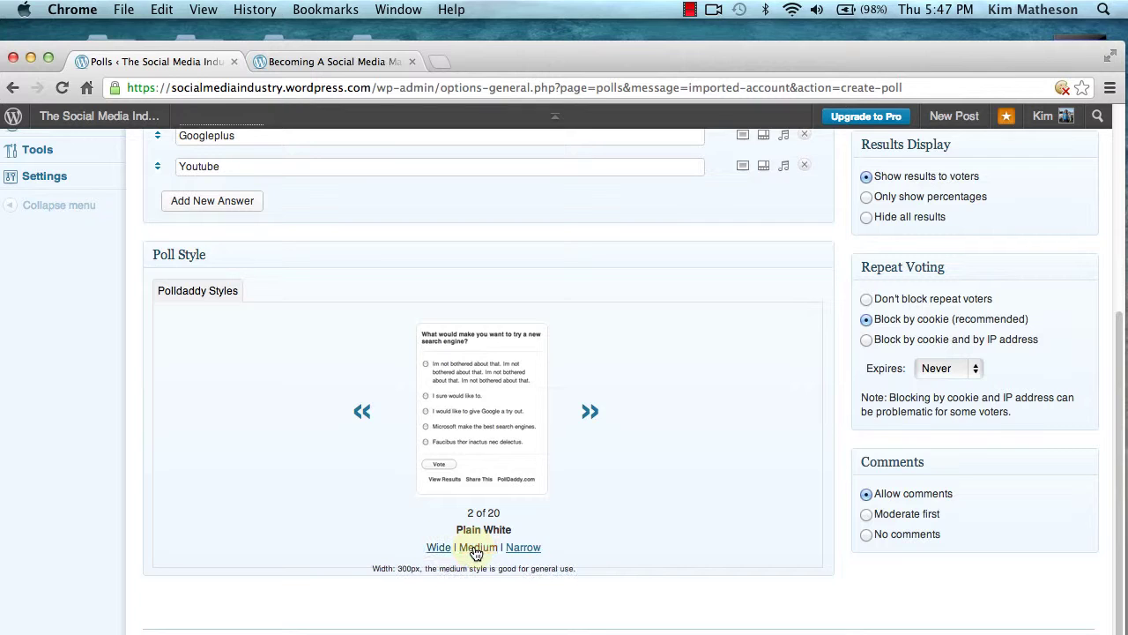
{"action": "left_click", "coordinate": [523, 548]}
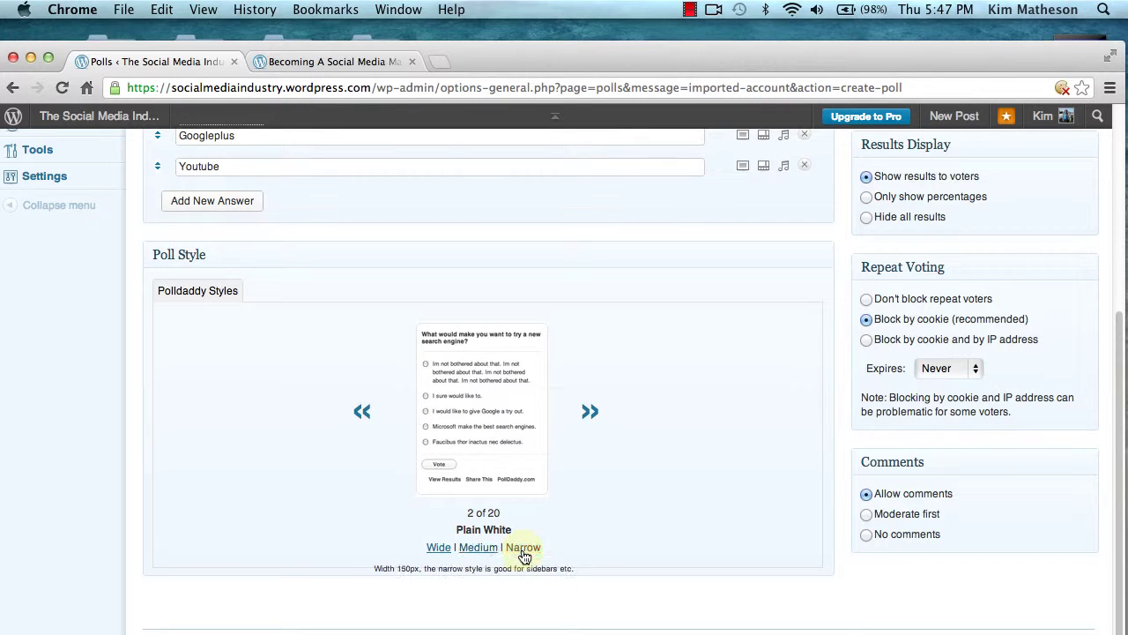
{"action": "left_click", "coordinate": [475, 546]}
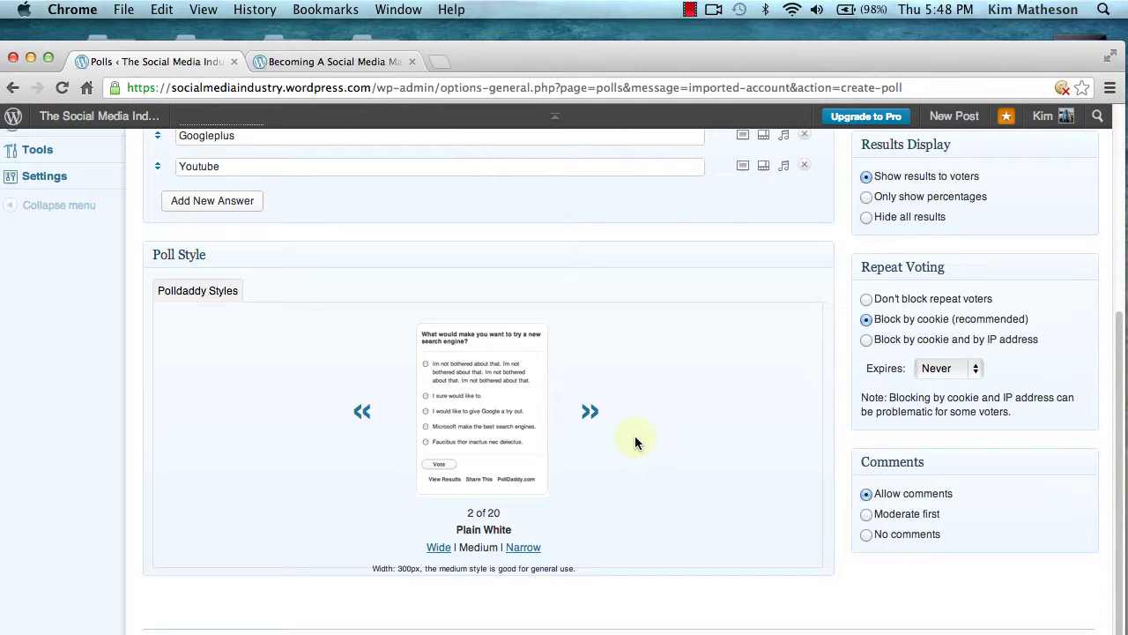
- Try the poll's repeat voting options and set it to block by cookie and by IP address
{"action": "left_click_drag", "start_coordinate": [1119, 364], "coordinate": [1116, 309]}
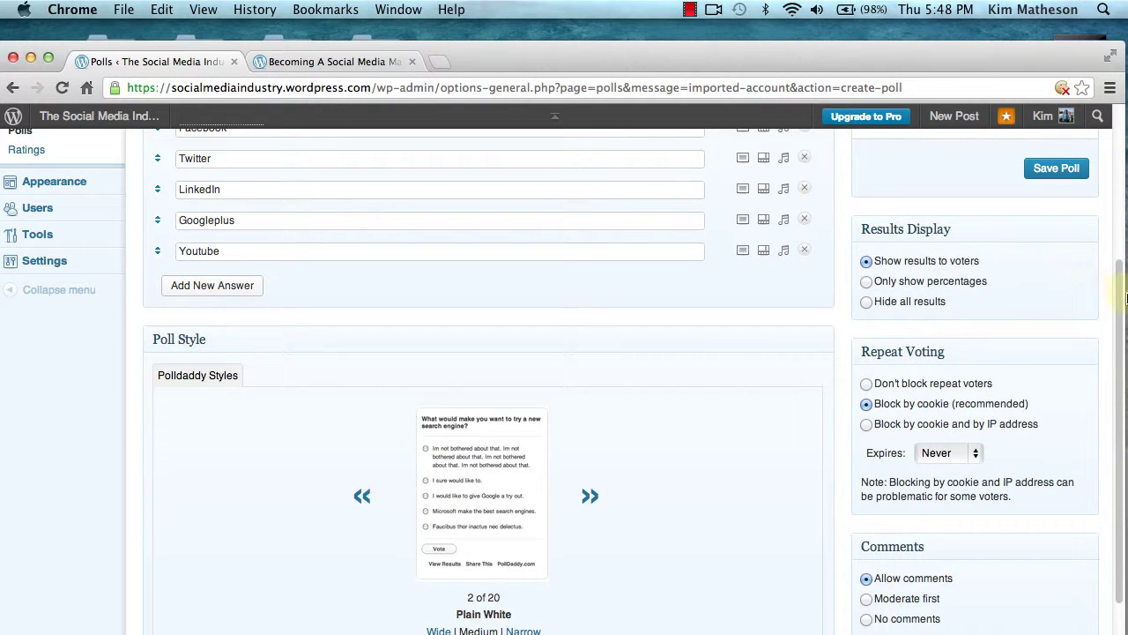
{"action": "left_click_drag", "start_coordinate": [1121, 288], "coordinate": [1124, 350]}
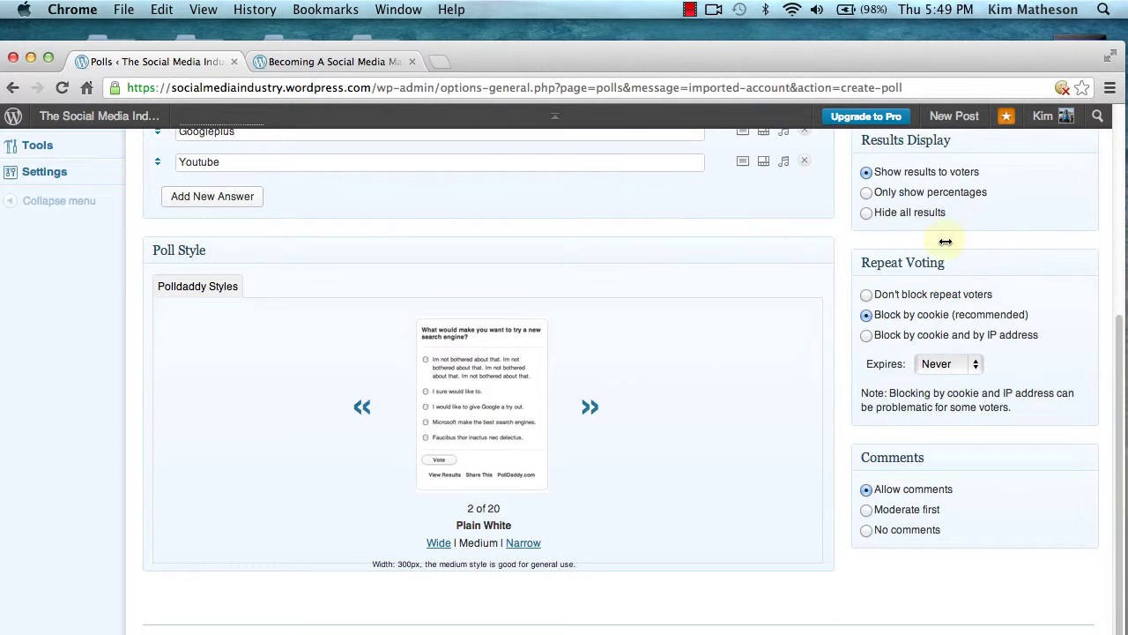
{"action": "left_click", "coordinate": [866, 295]}
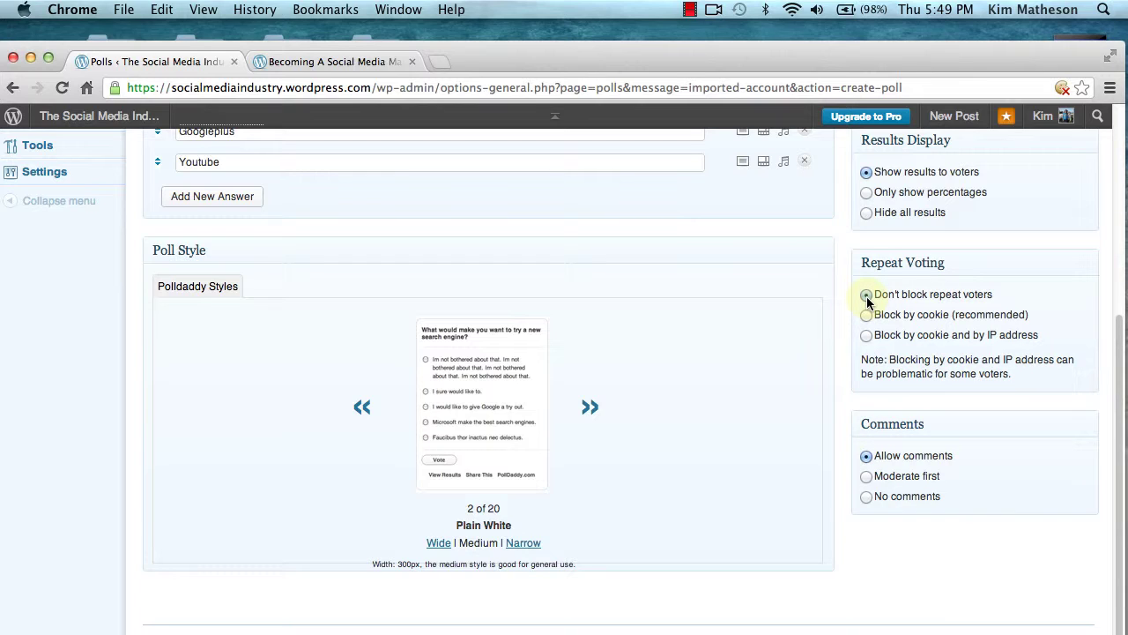
{"action": "left_click", "coordinate": [866, 314]}
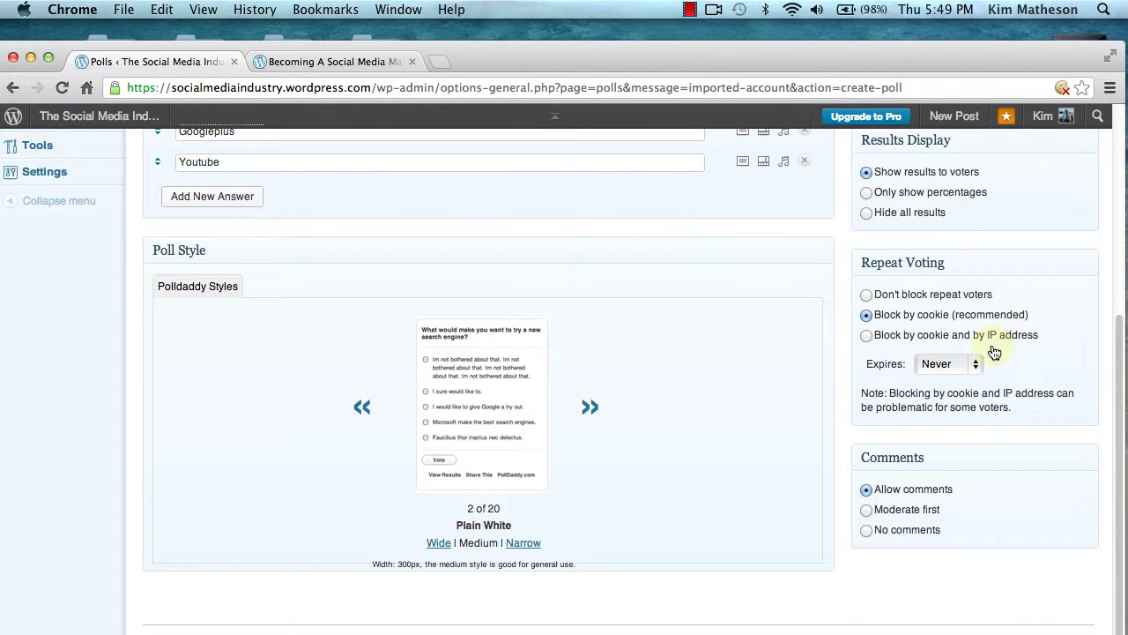
{"action": "left_click", "coordinate": [867, 336]}
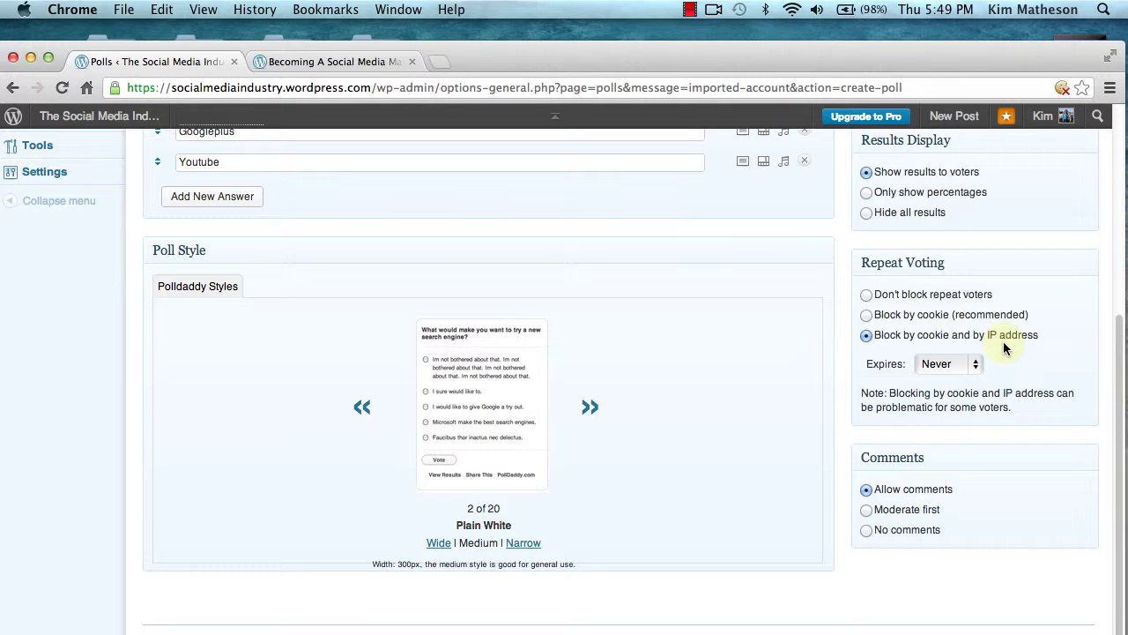
- Block repeat voters by cookie only, allow no comments on the poll, and save it
{"action": "left_click", "coordinate": [867, 315]}
{"action": "left_click", "coordinate": [867, 530]}
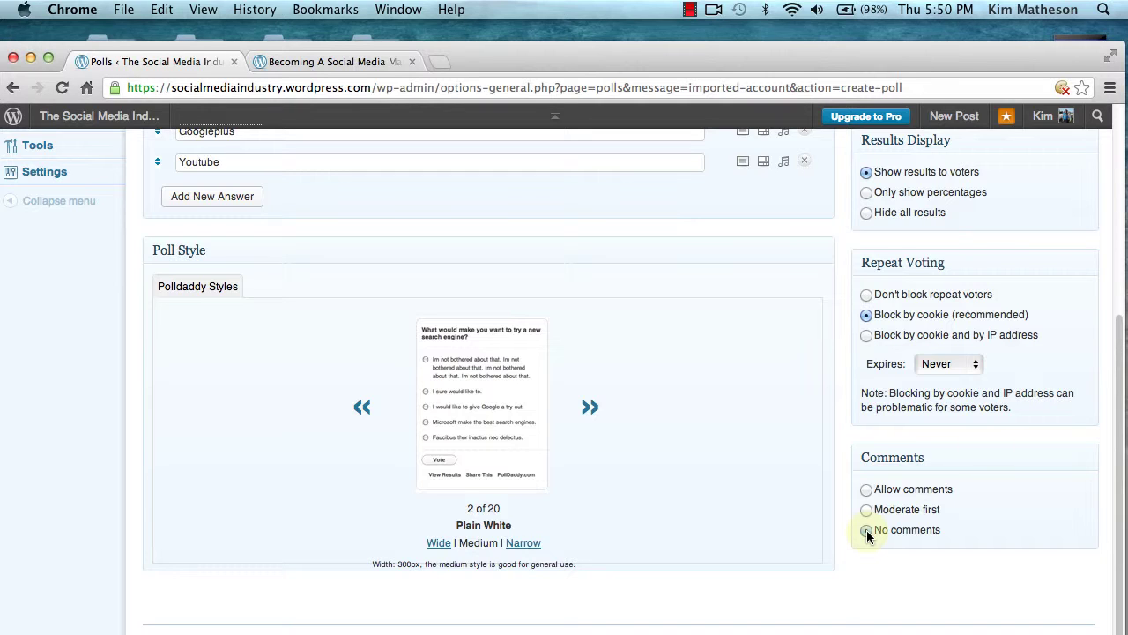
{"action": "scroll", "coordinate": [941, 430], "scroll_direction": "up", "scroll_amount": 5}
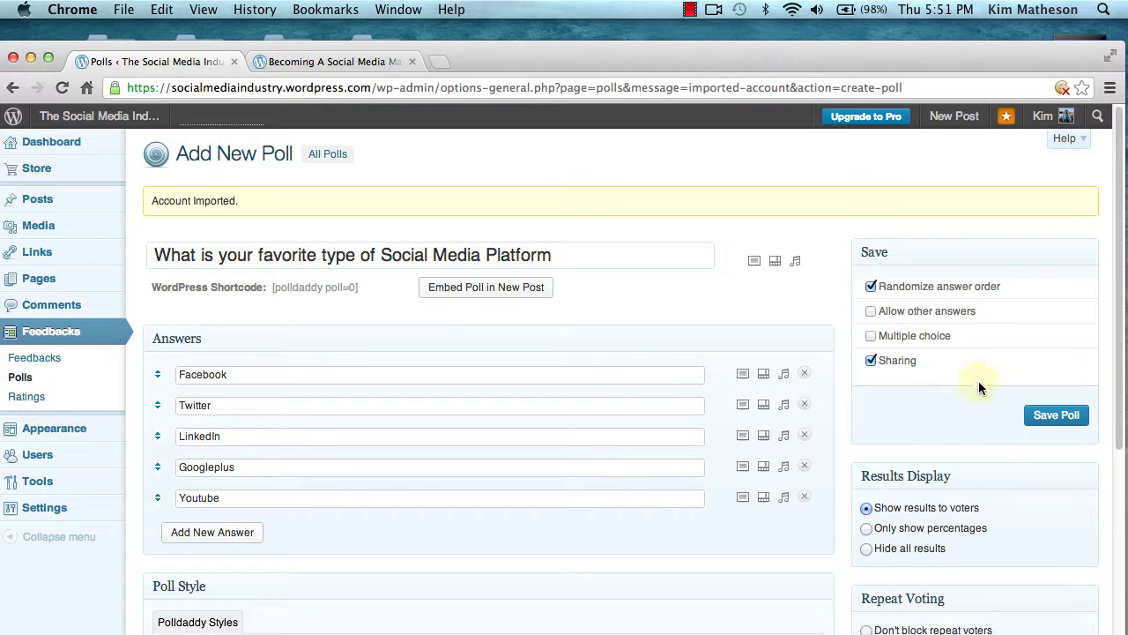
{"action": "left_click", "coordinate": [1055, 420]}
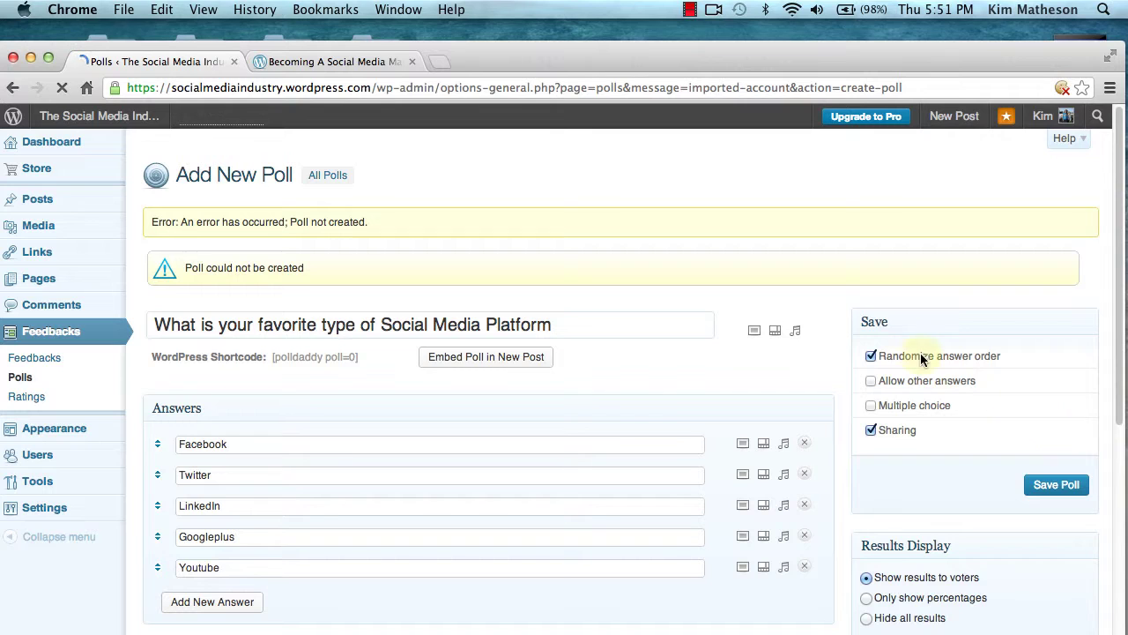
- Preview the saved social media poll from the list of polls and cast a test vote for Googleplus
{"action": "left_click", "coordinate": [18, 385]}
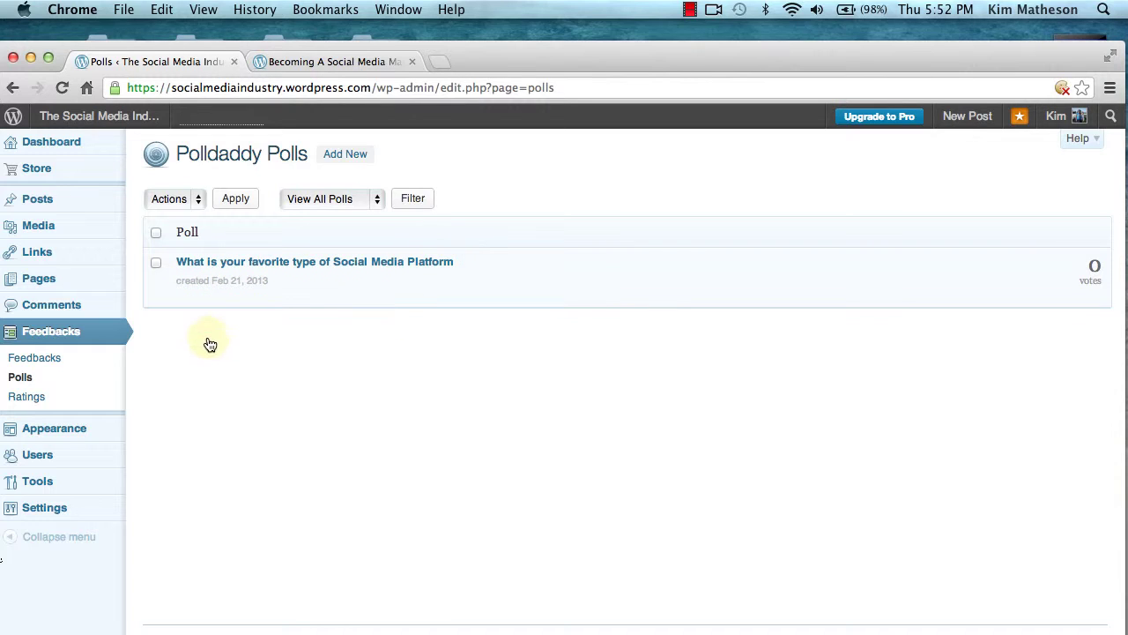
{"action": "mouse_move", "coordinate": [208, 288]}
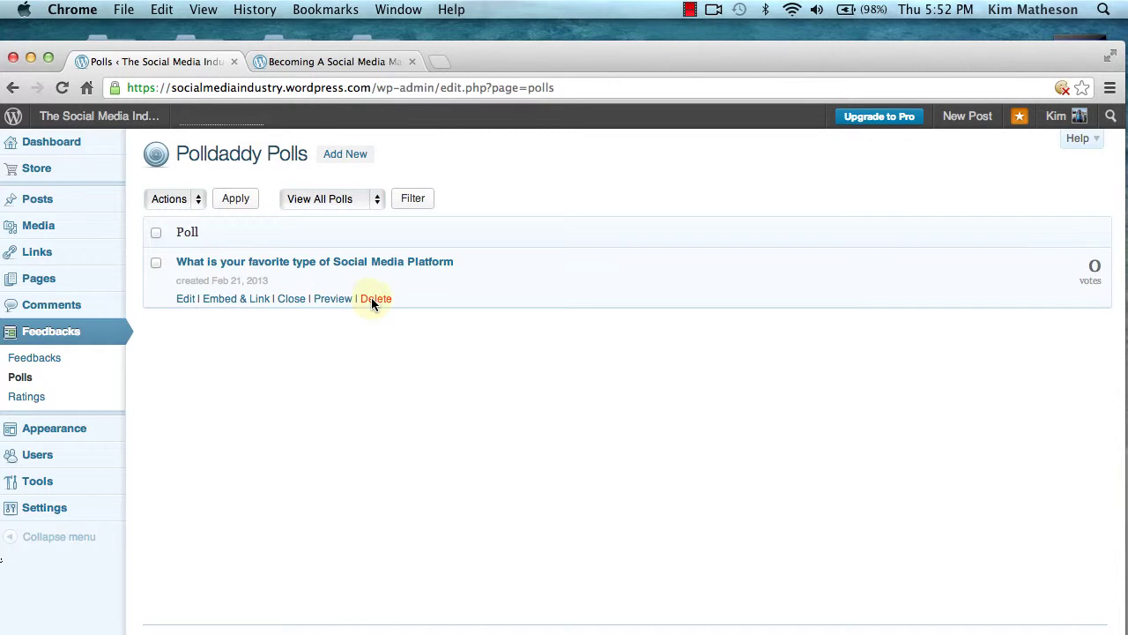
{"action": "left_click", "coordinate": [334, 304]}
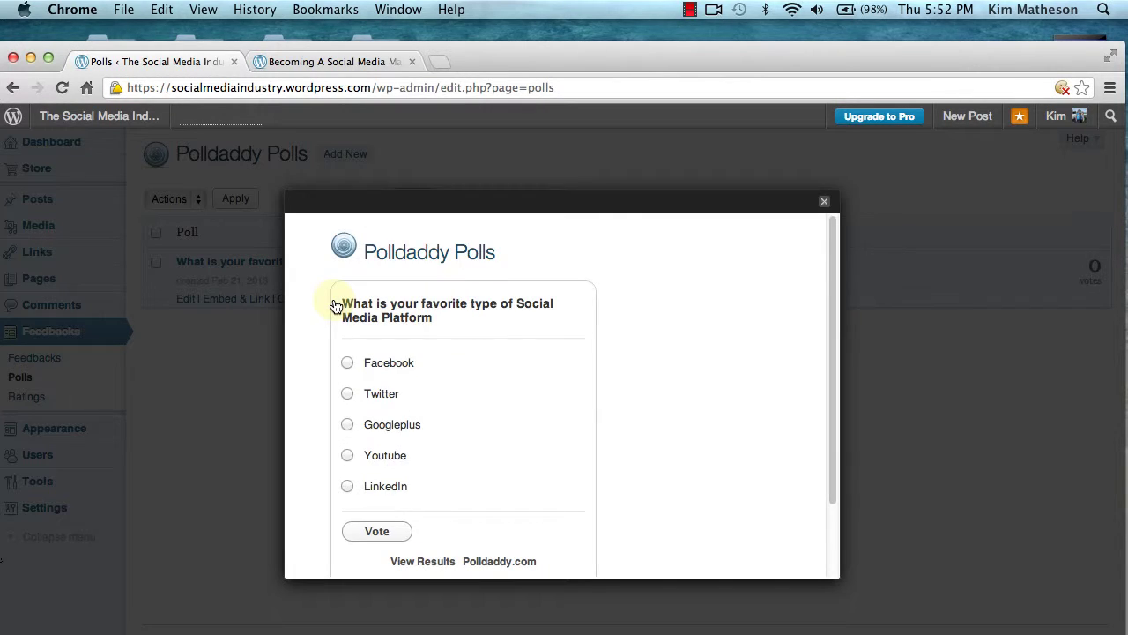
{"action": "scroll", "coordinate": [834, 317], "scroll_direction": "down", "scroll_amount": 1}
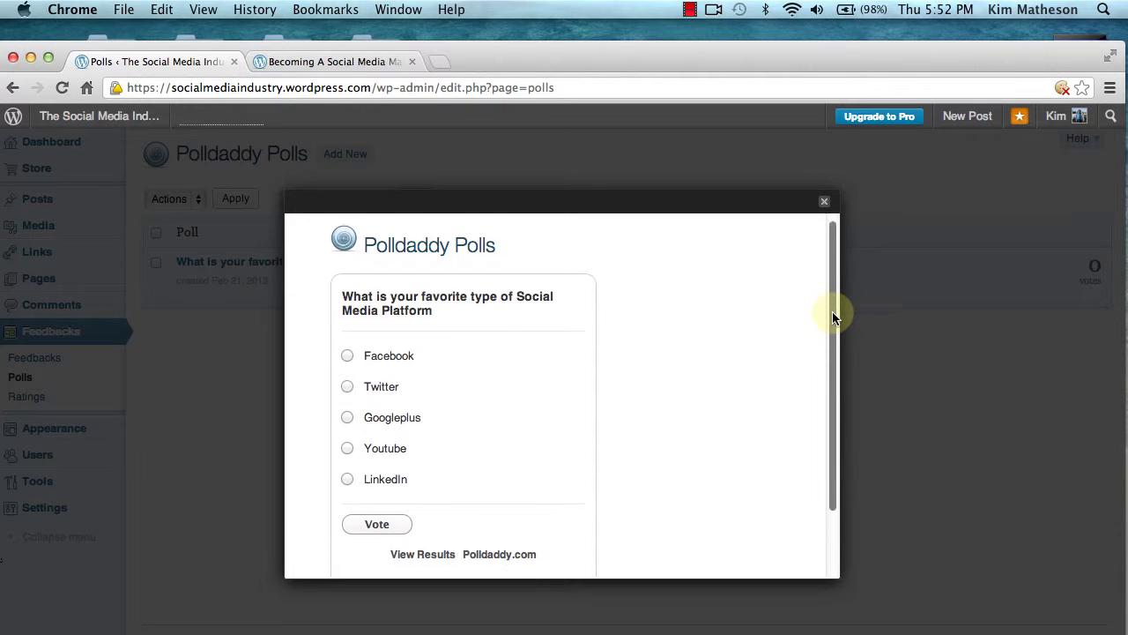
{"action": "scroll", "coordinate": [833, 317], "scroll_direction": "down", "scroll_amount": 4}
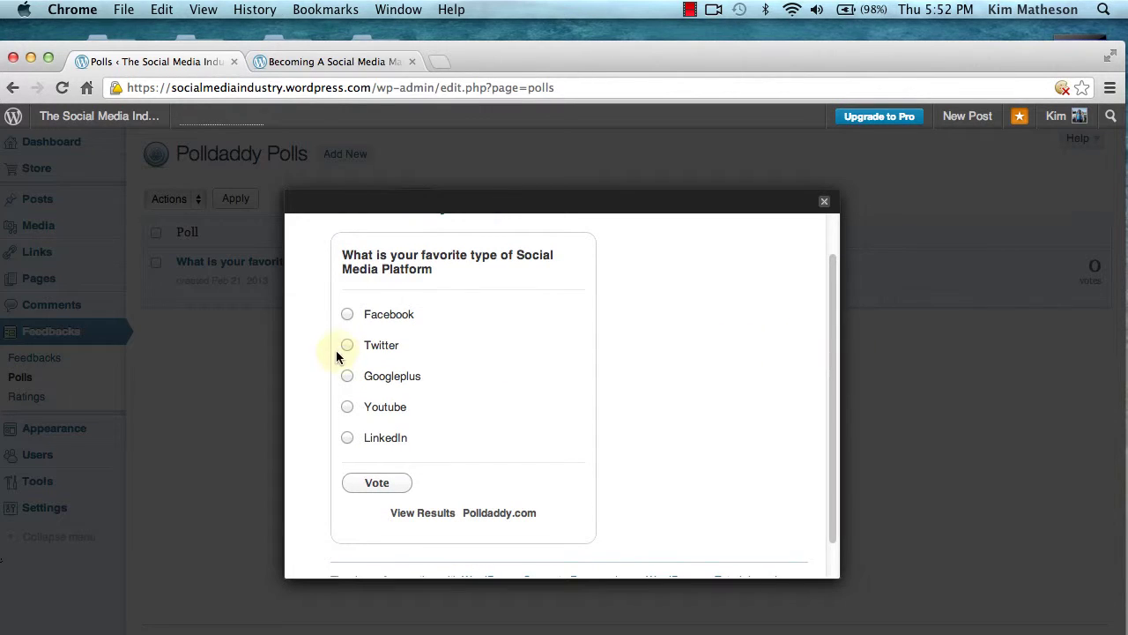
{"action": "left_click", "coordinate": [348, 378]}
{"action": "left_click", "coordinate": [380, 487]}
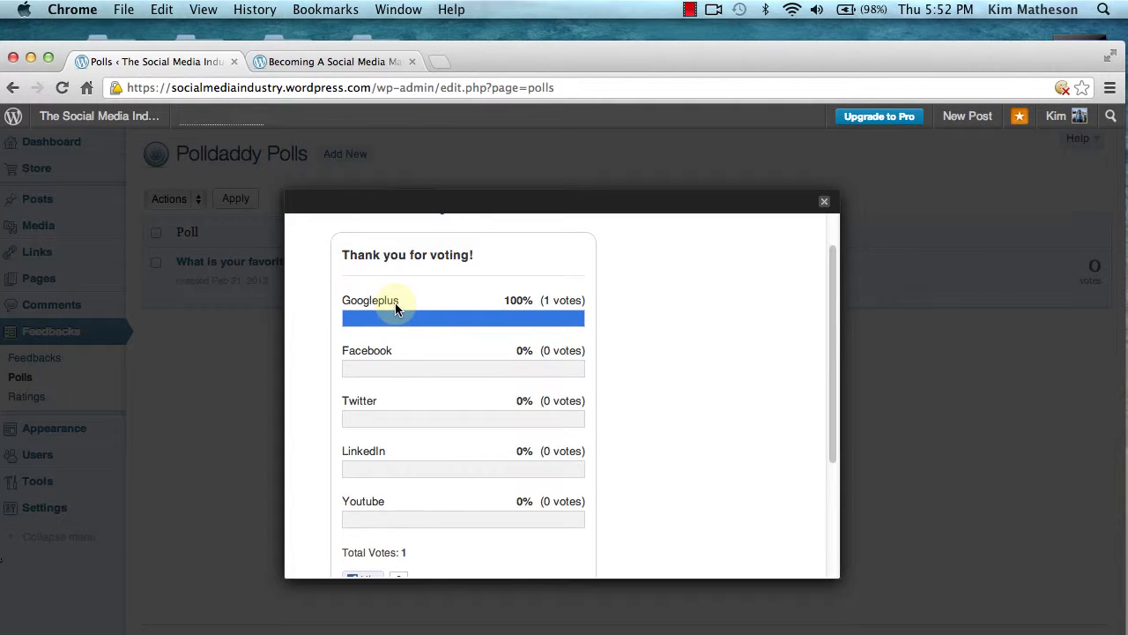
{"action": "left_click", "coordinate": [825, 204]}
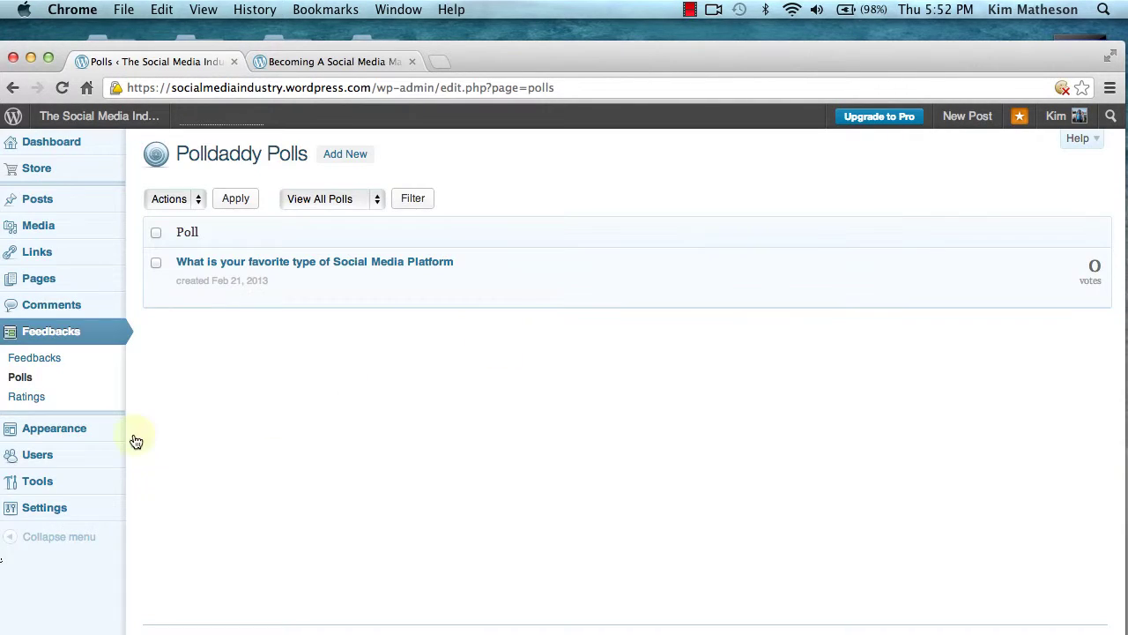
- Create a new post titled "We would like you to take the time to complete our Poll :)"
{"action": "mouse_move", "coordinate": [77, 201]}
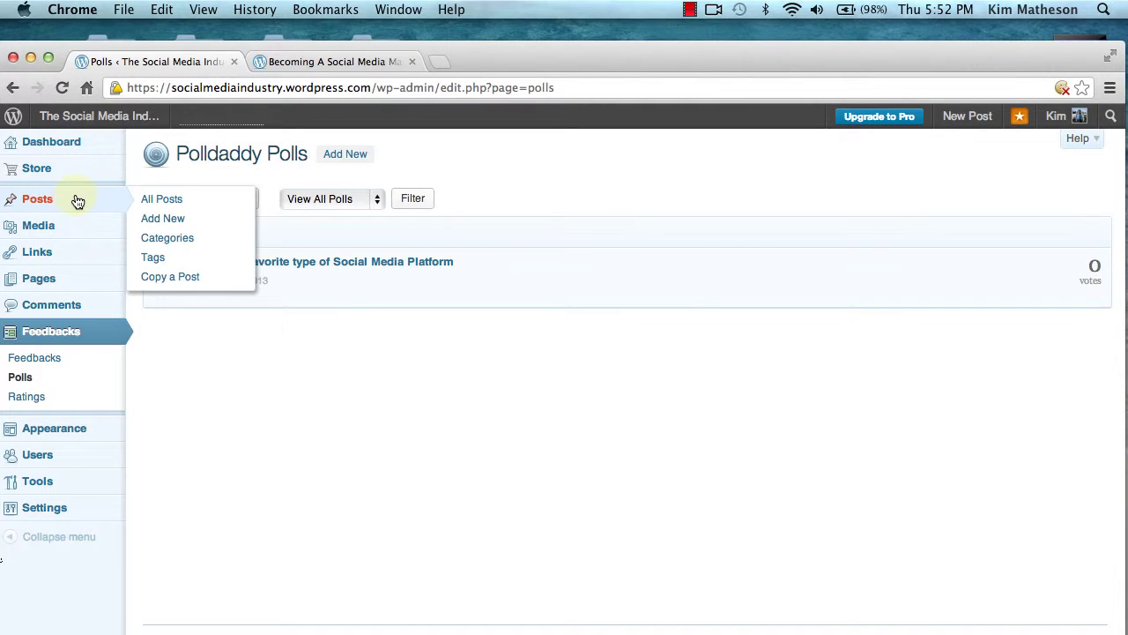
{"action": "left_click", "coordinate": [160, 221]}
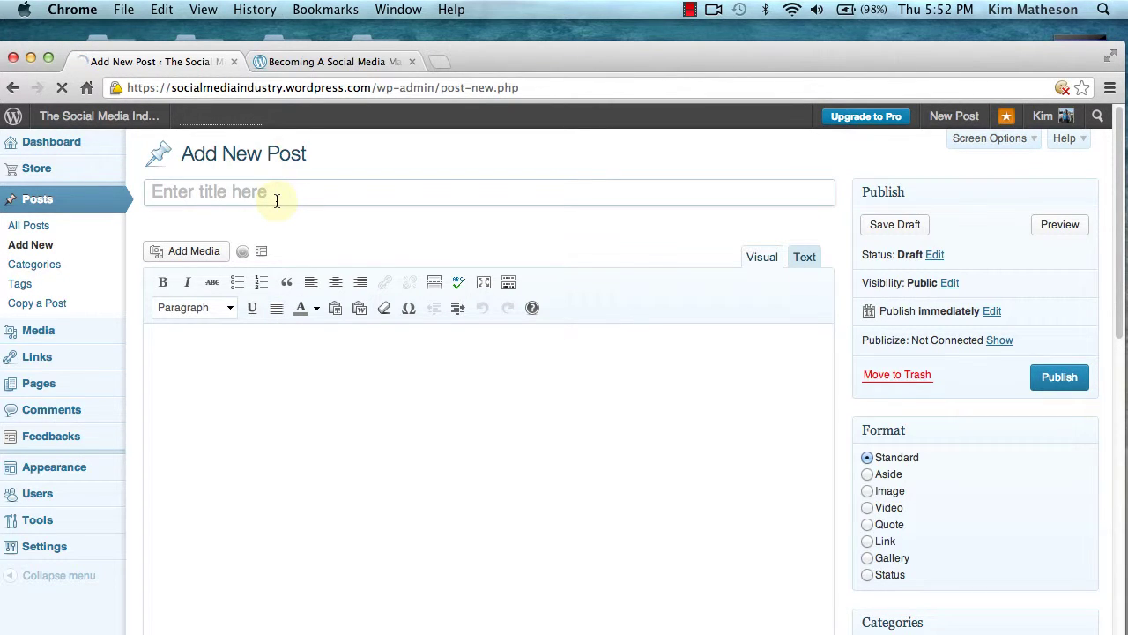
{"action": "left_click", "coordinate": [275, 200]}
{"action": "type", "text": "Wew"}
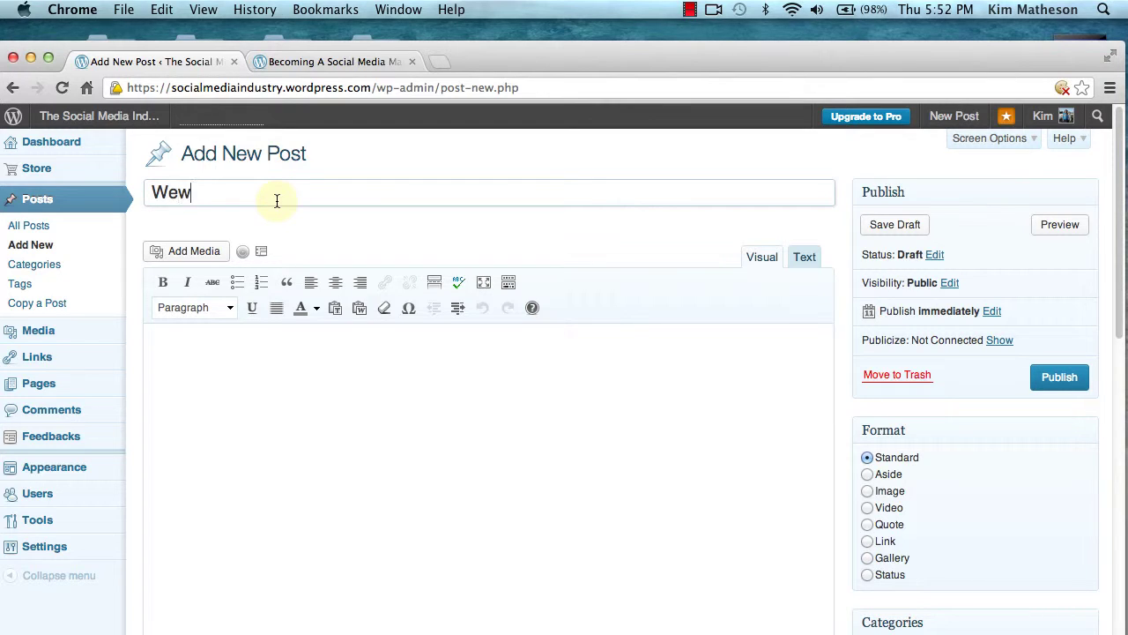
{"action": "key", "text": "BackSpace"}
{"action": "type", "text": "would like you to "}
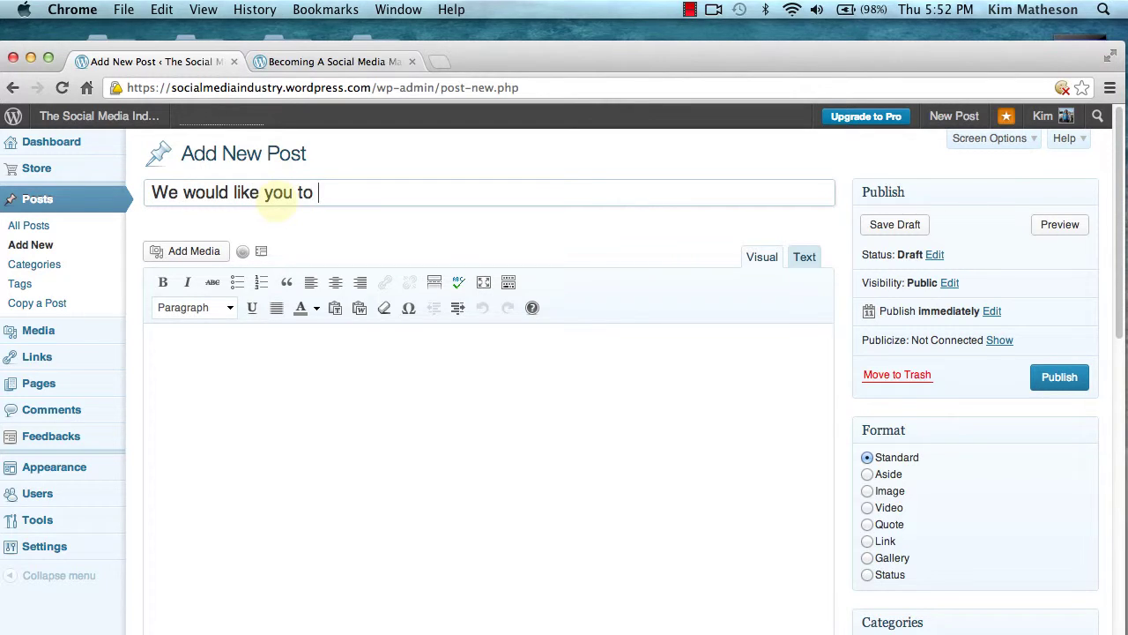
{"action": "type", "text": "take the time"}
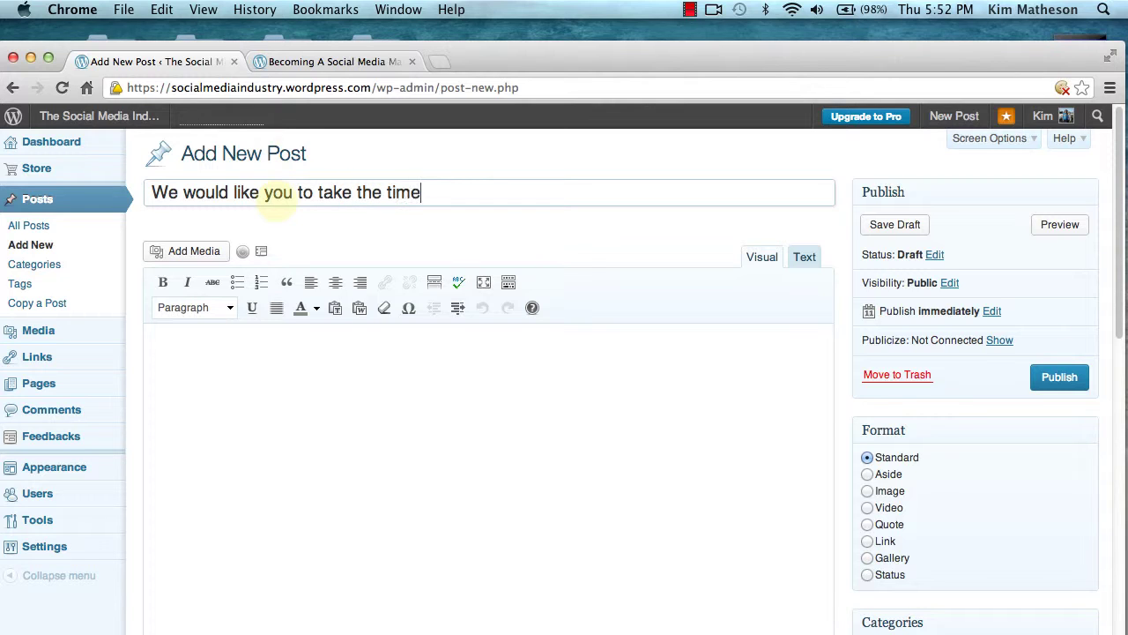
{"action": "type", "text": " to complete ou"}
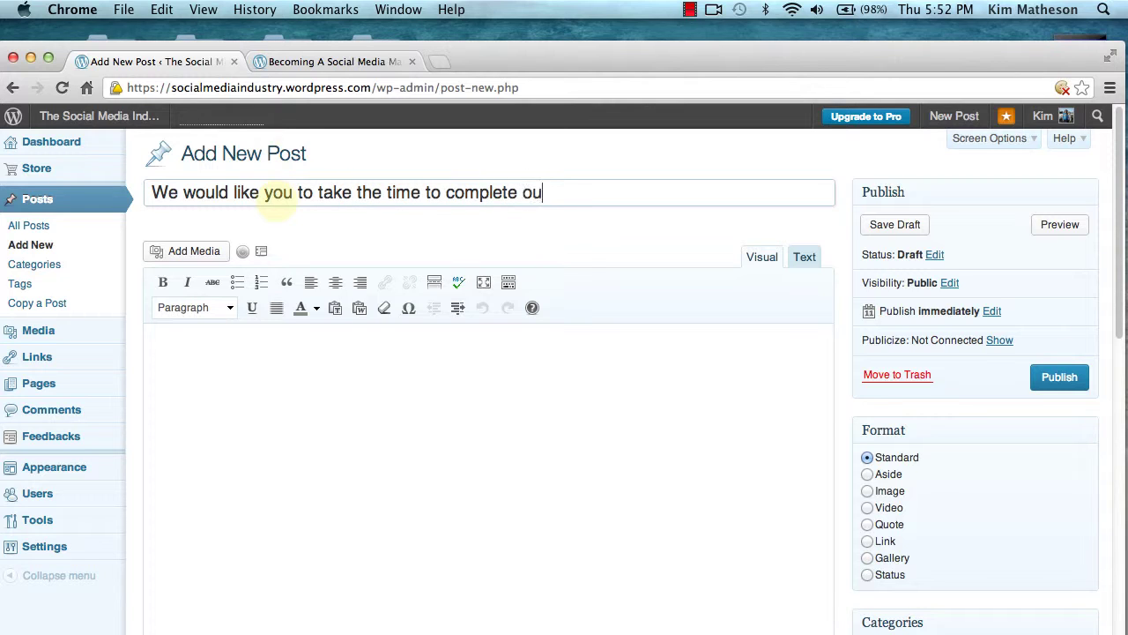
{"action": "type", "text": "r Poll :)"}
- Write "Please indicate which Social Media Platform is your favorite?" as the post body, followed by blank lines
{"action": "left_click", "coordinate": [203, 342]}
{"action": "type", "text": "Pleas"}
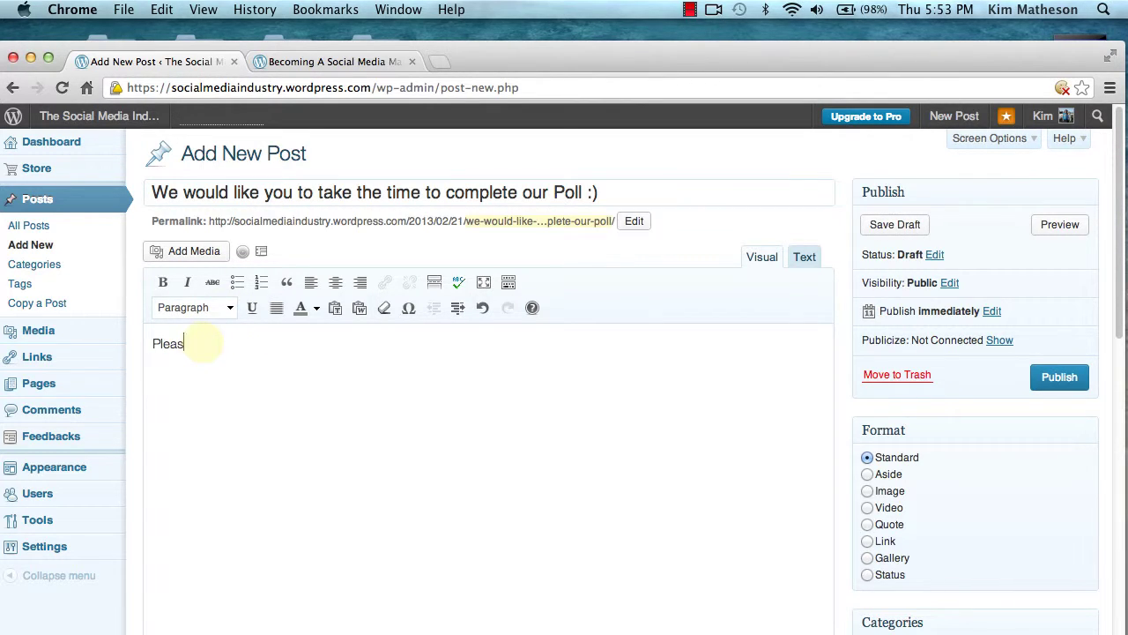
{"action": "type", "text": "e indicate which Social "}
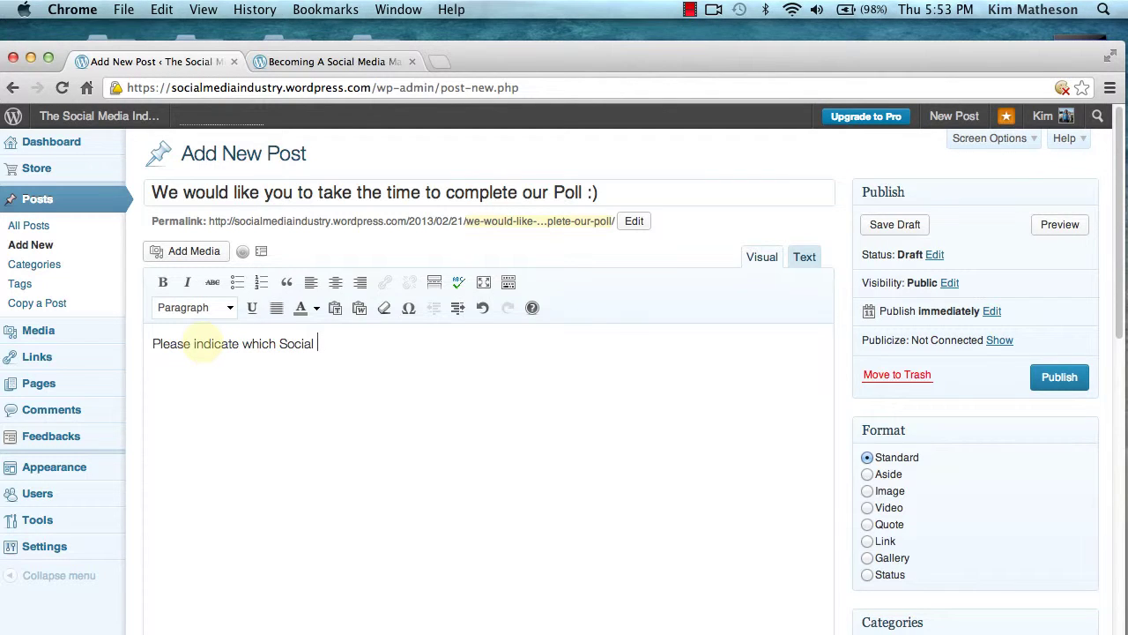
{"action": "type", "text": "Media Platform"}
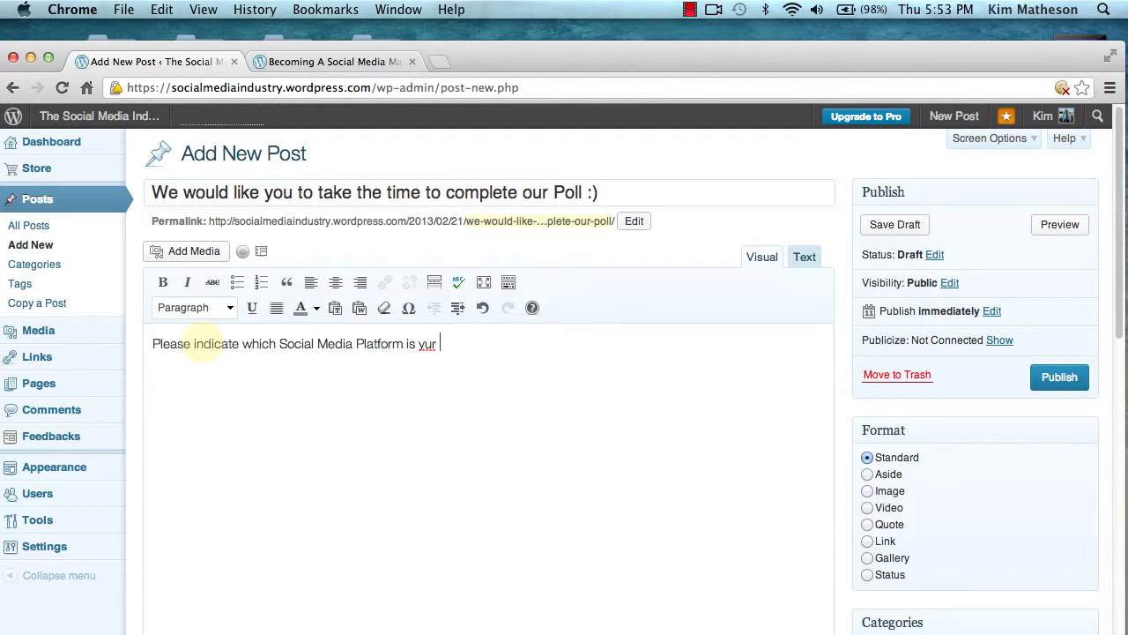
{"action": "type", "text": " is your fav"}
{"action": "type", "text": "orite?"}
{"action": "key", "text": "Return"}
{"action": "key", "text": "Return"}
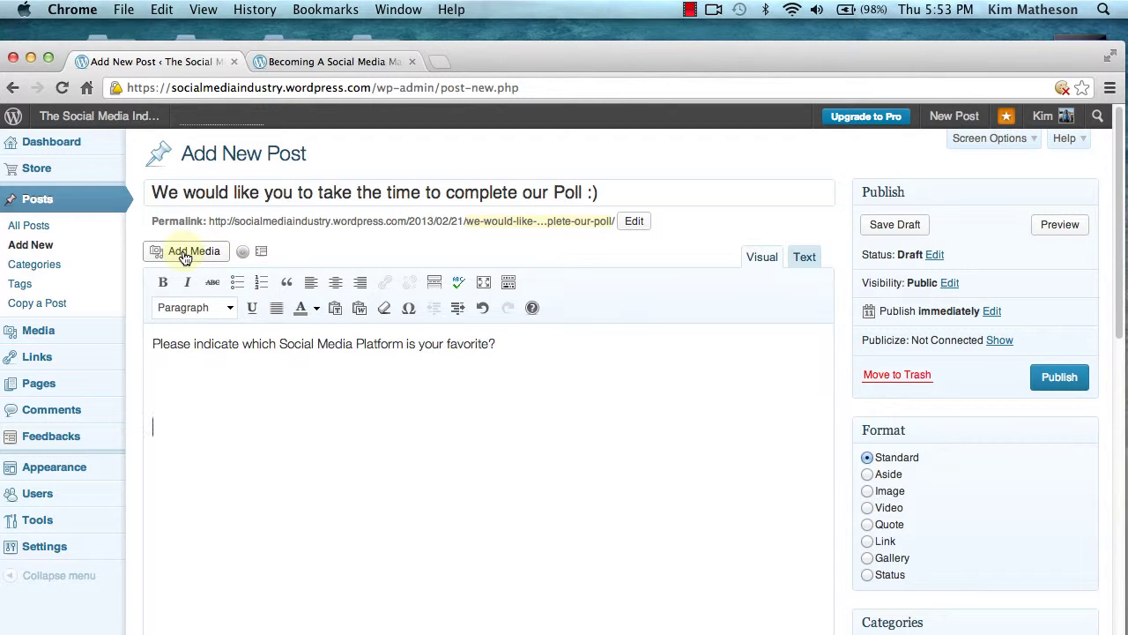
- Embed the "What is your favorite type of Social Media Platform" poll below the post's text
{"action": "left_click", "coordinate": [244, 254]}
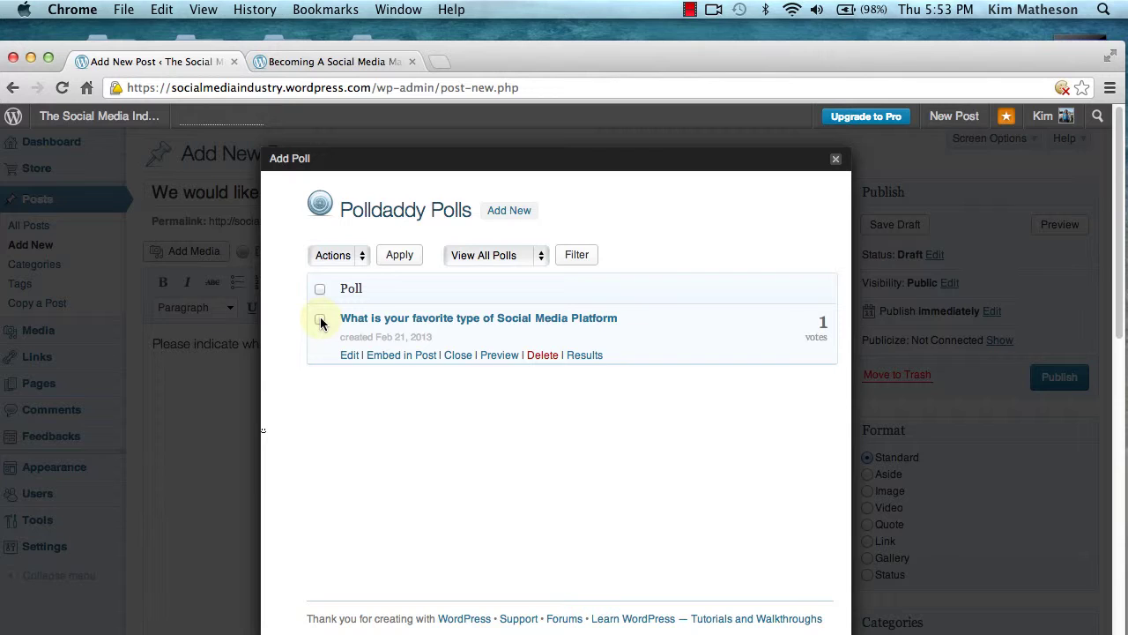
{"action": "left_click", "coordinate": [320, 320]}
{"action": "left_click", "coordinate": [401, 354]}
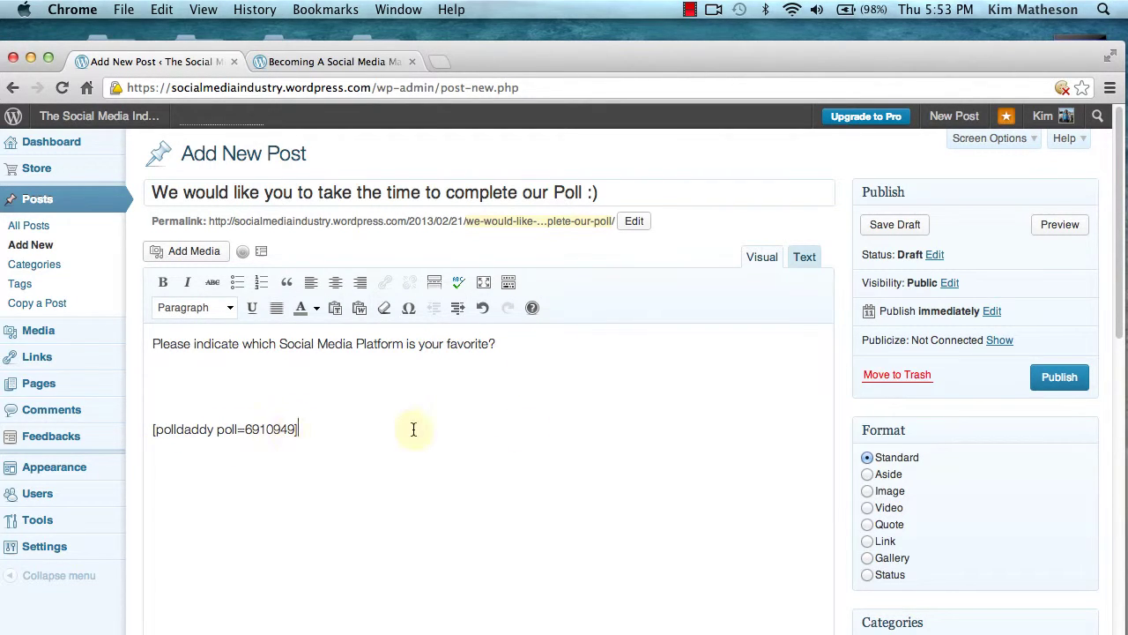
- Publish the post despite the proofreader's suggestions and show it on the blog without the publishing summary
{"action": "left_click", "coordinate": [1057, 380]}
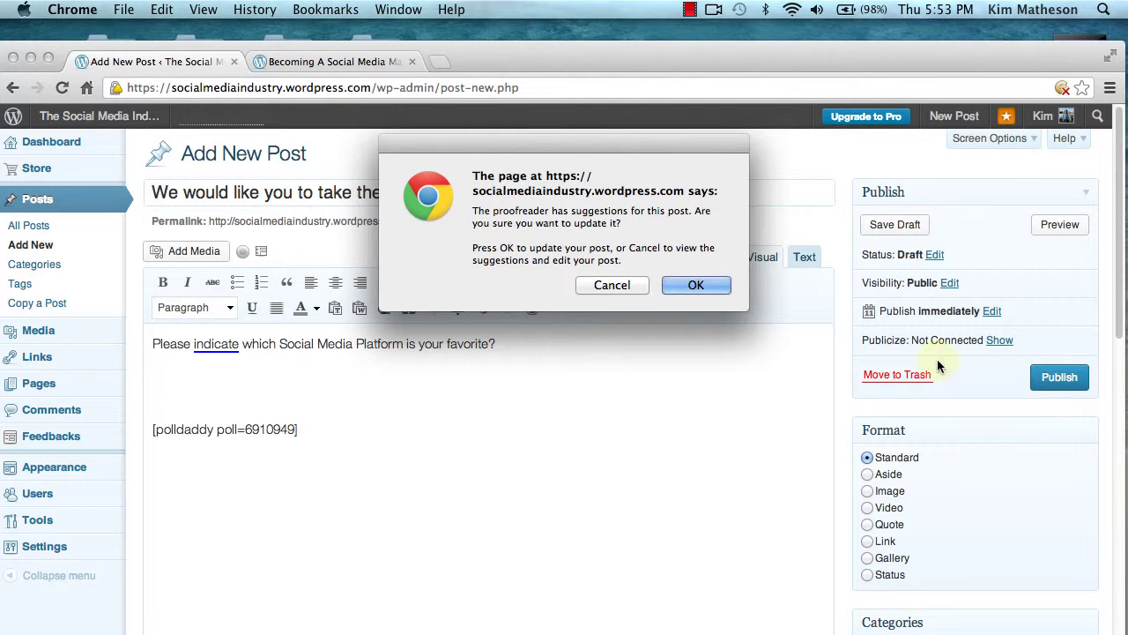
{"action": "left_click", "coordinate": [676, 288]}
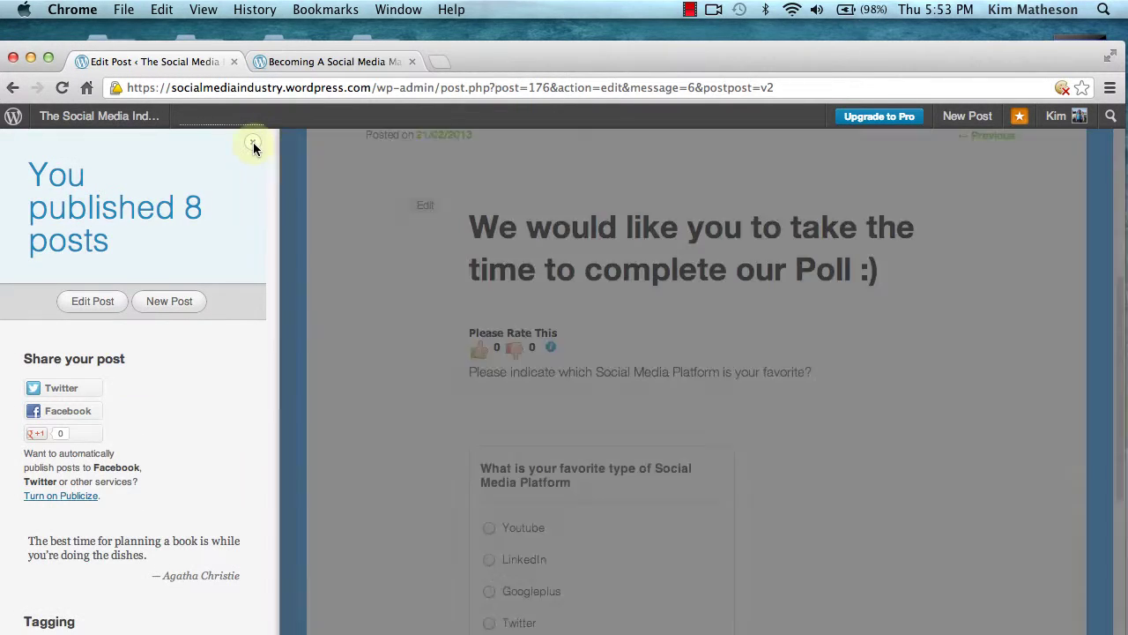
{"action": "left_click", "coordinate": [253, 144]}
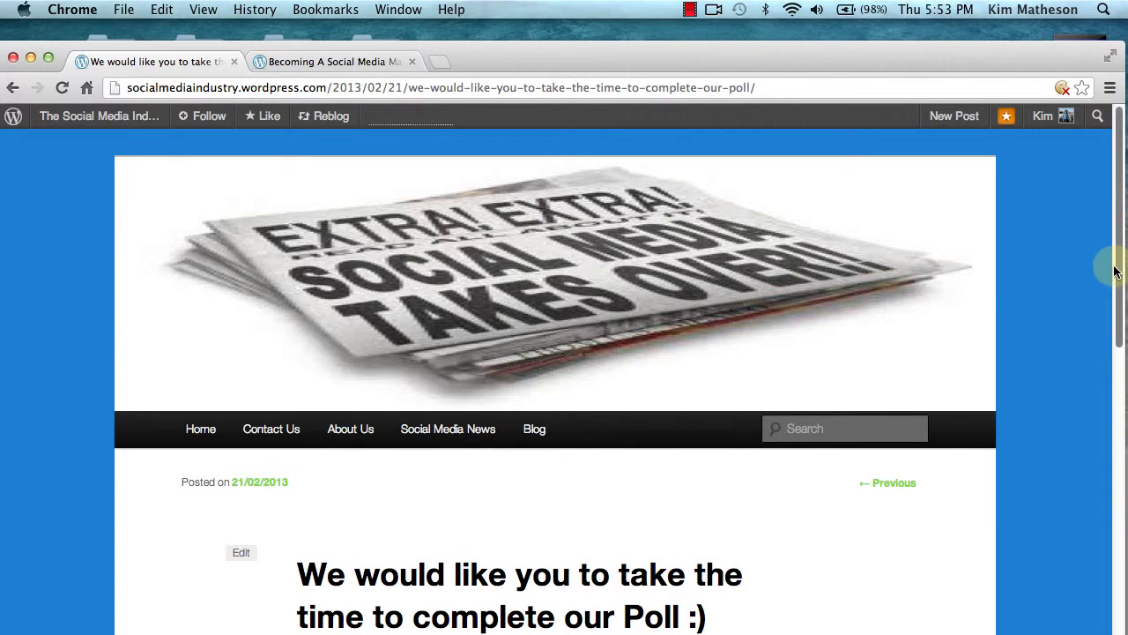
- Vote for Facebook in the poll embedded in the published post and return to the beginning of the page
{"action": "left_click_drag", "start_coordinate": [1115, 269], "coordinate": [1087, 383]}
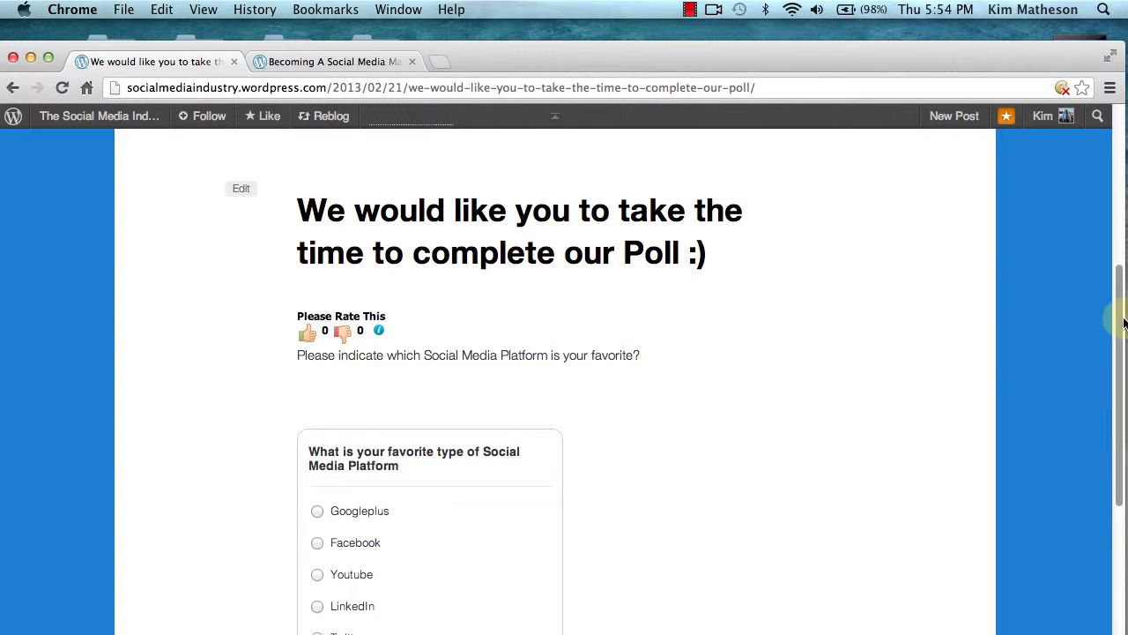
{"action": "left_click_drag", "start_coordinate": [1118, 309], "coordinate": [1114, 382]}
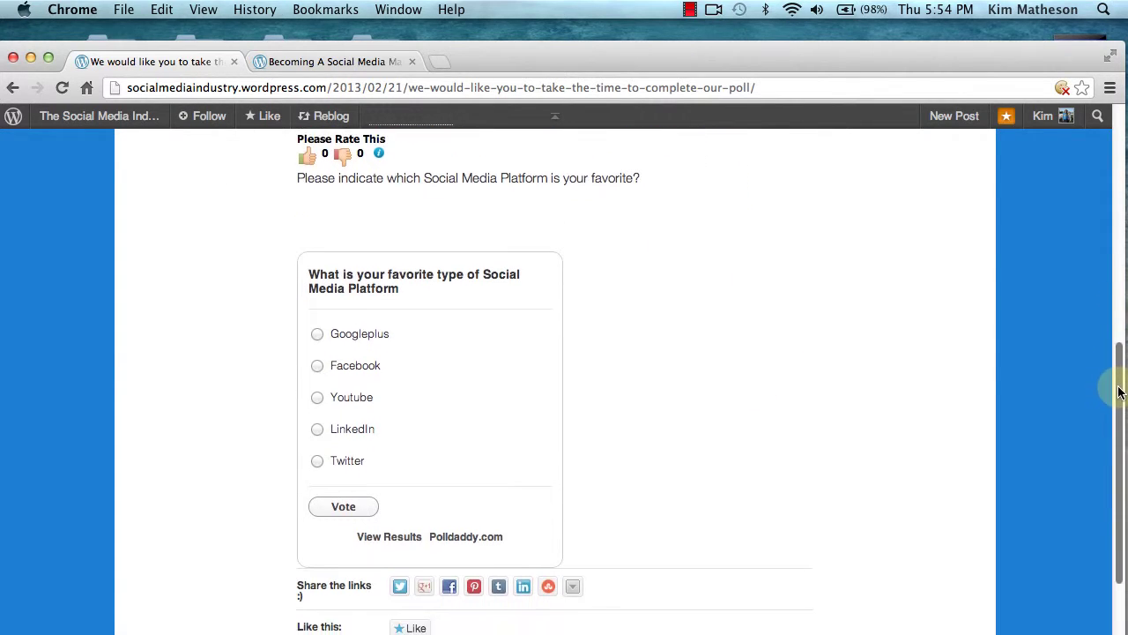
{"action": "left_click", "coordinate": [318, 366]}
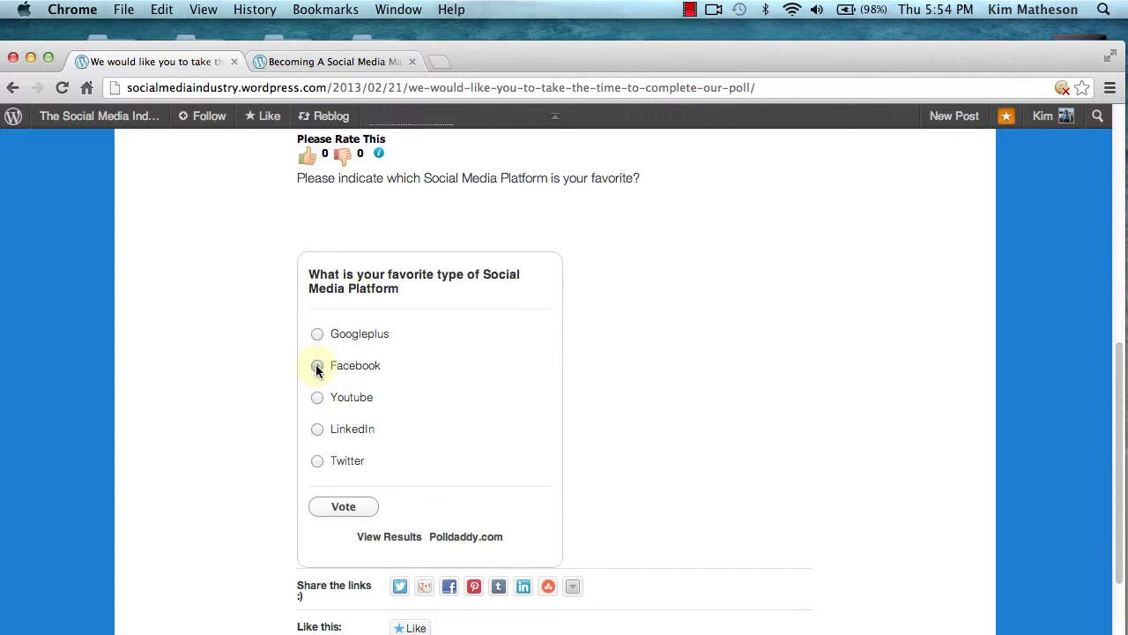
{"action": "left_click", "coordinate": [339, 512]}
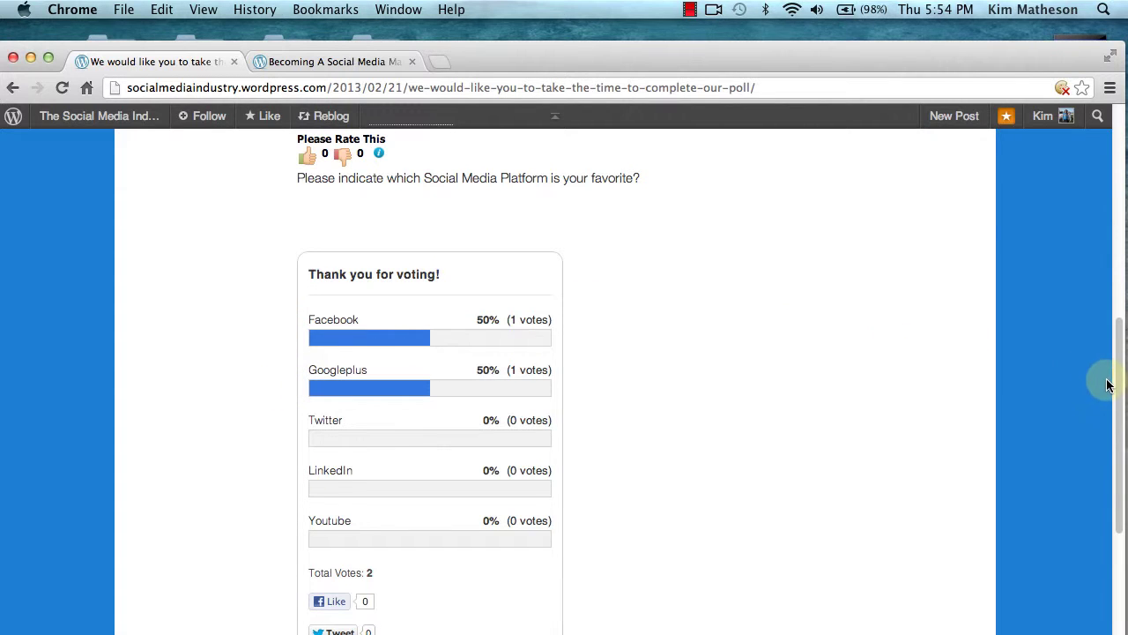
{"action": "left_click_drag", "start_coordinate": [1113, 383], "coordinate": [1098, 174]}
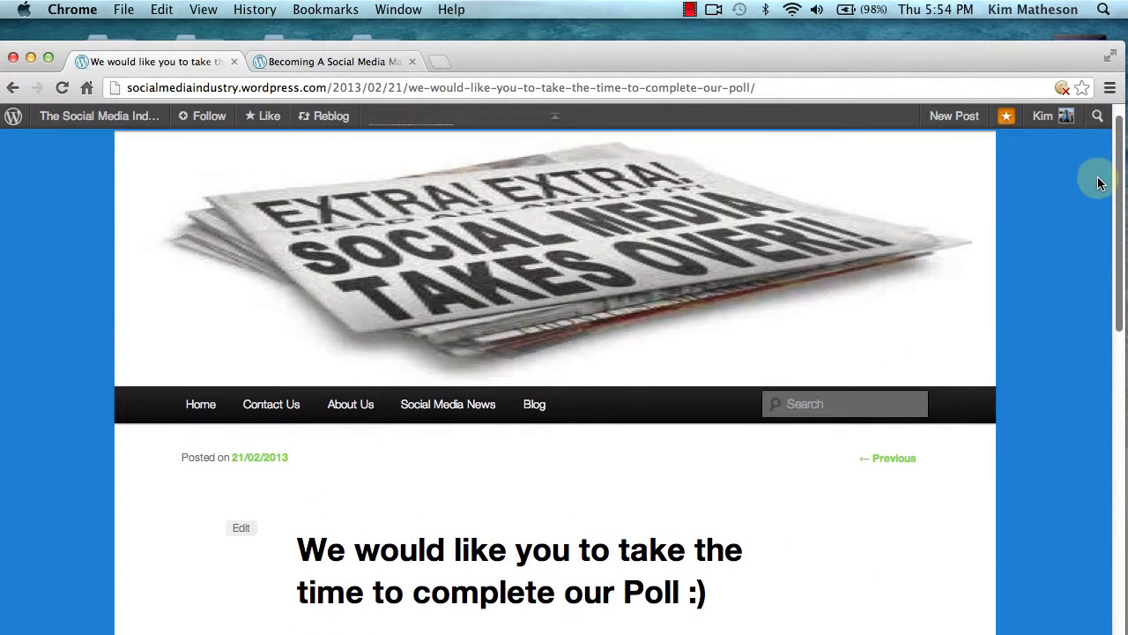